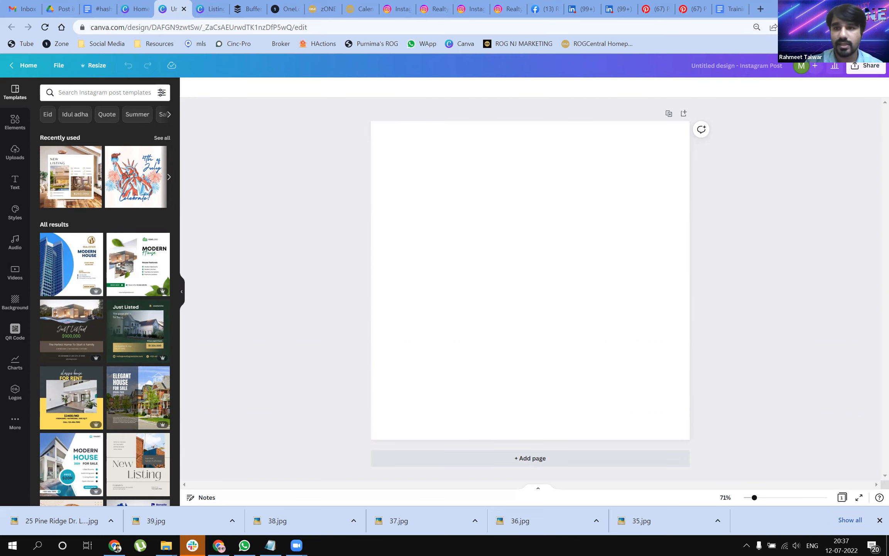
Step: Open the joinrogcentral.com website in a new browser tab
click(761, 9)
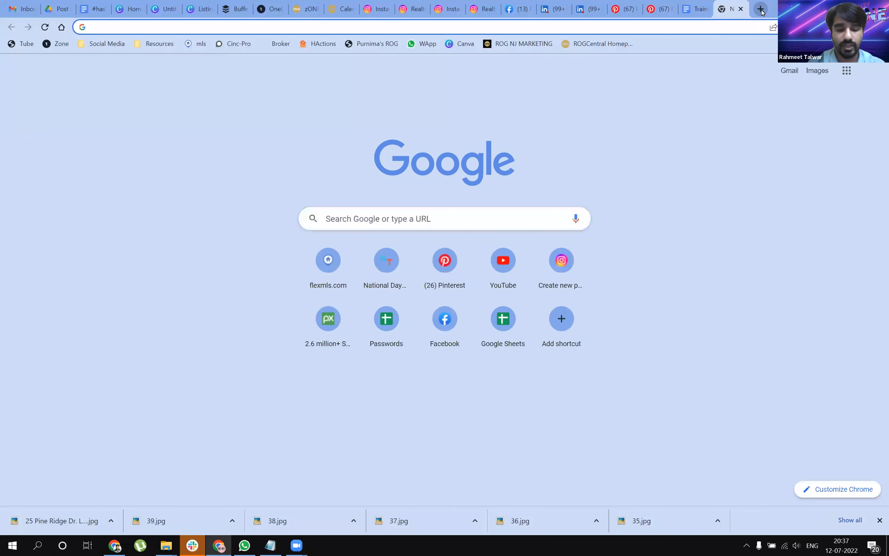
text(joinrogcentral.com)
key(Return)
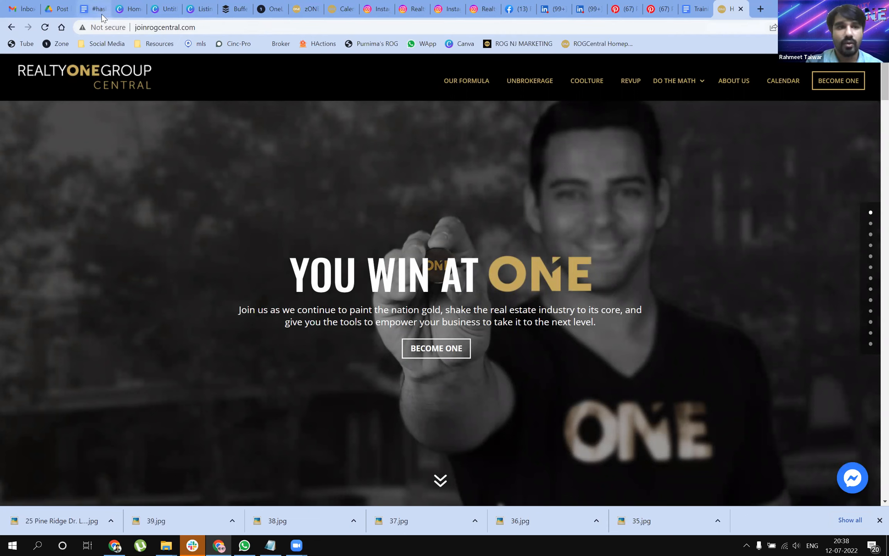
click(155, 14)
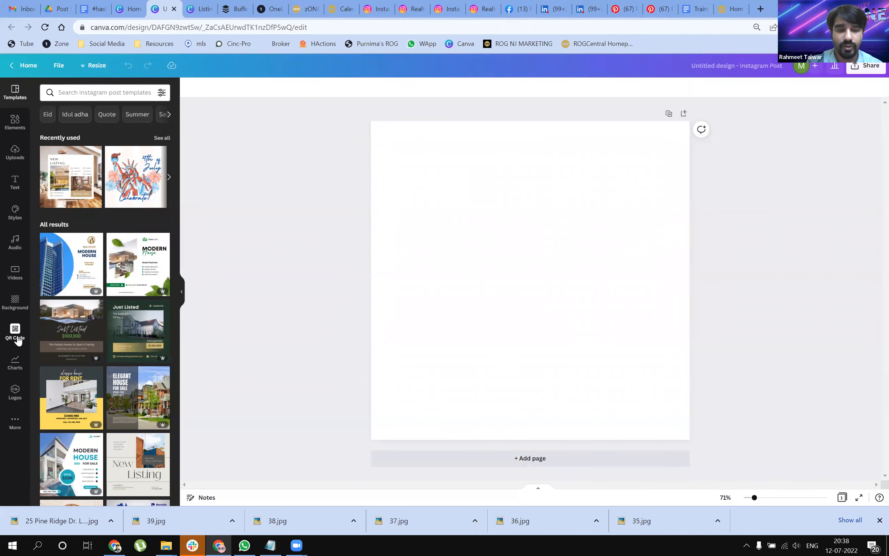
click(16, 335)
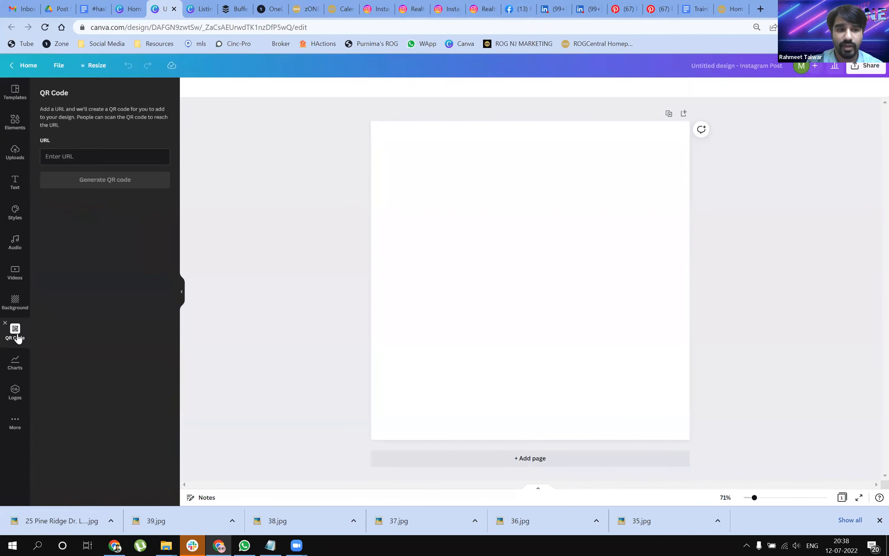
click(739, 10)
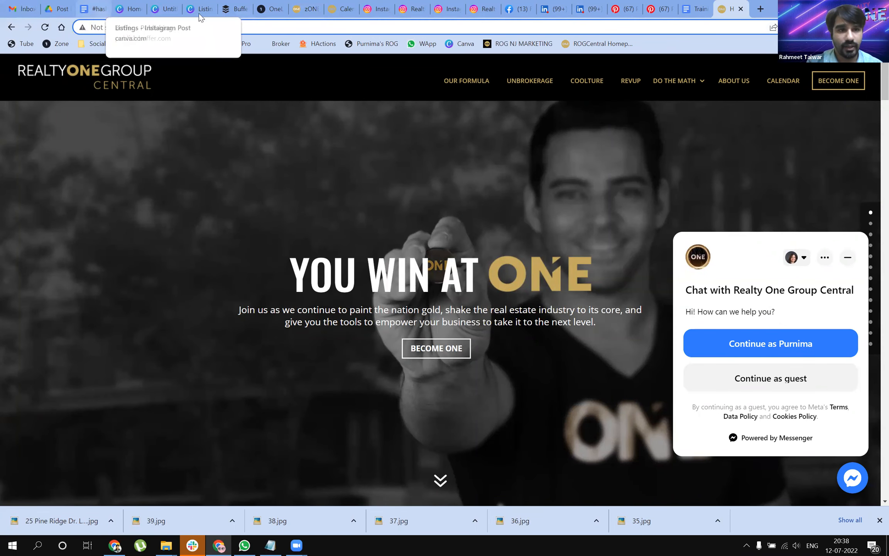
click(163, 9)
text(http://www.joinrogcentral.com/)
click(116, 186)
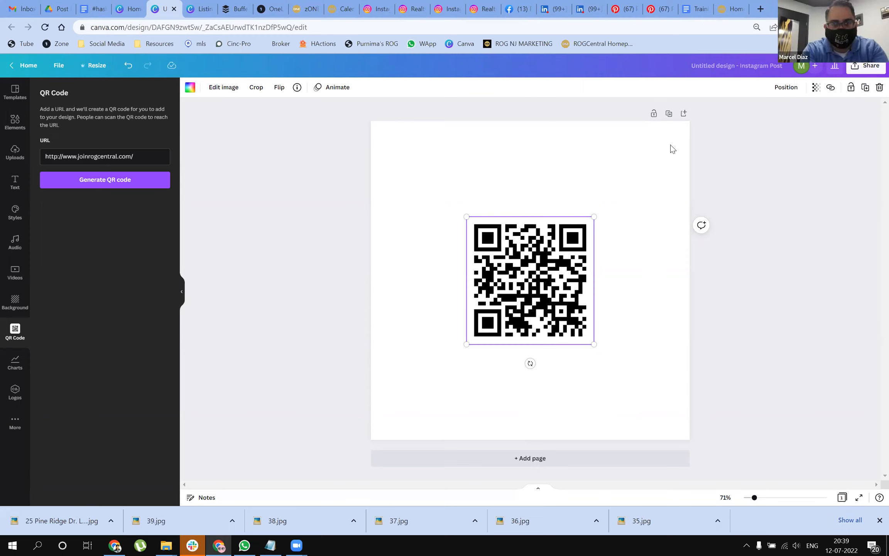
Step: Try resizing and repositioning the QR code on the page, and finish by deleting it
drag(467, 216, 405, 156)
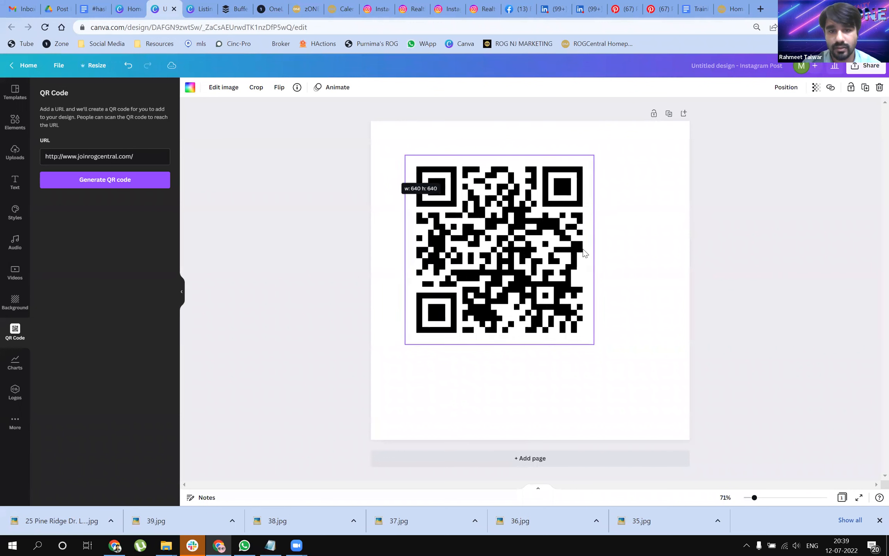
drag(594, 344, 667, 393)
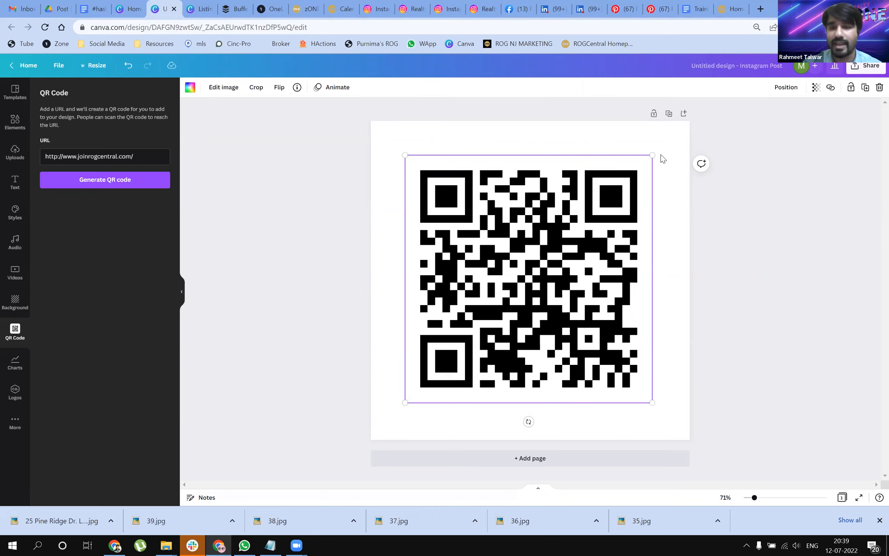
drag(661, 155, 455, 259)
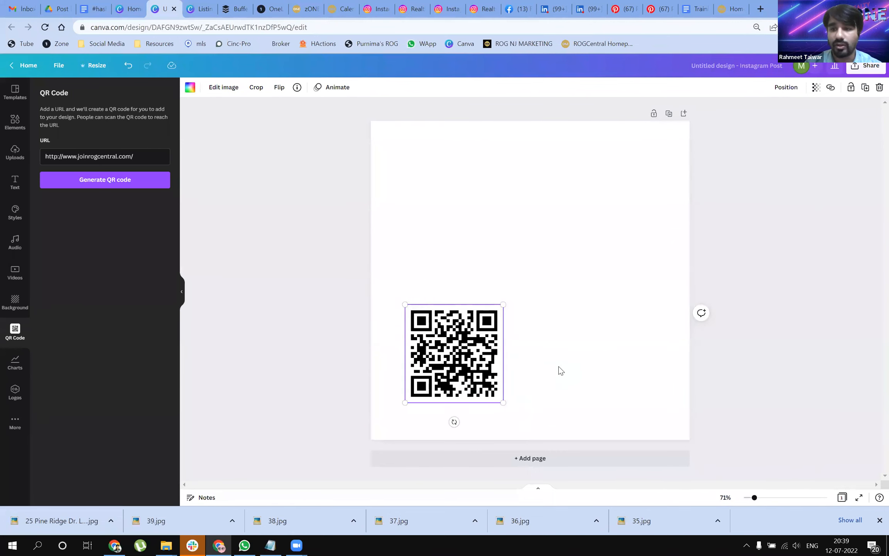
drag(480, 357, 478, 204)
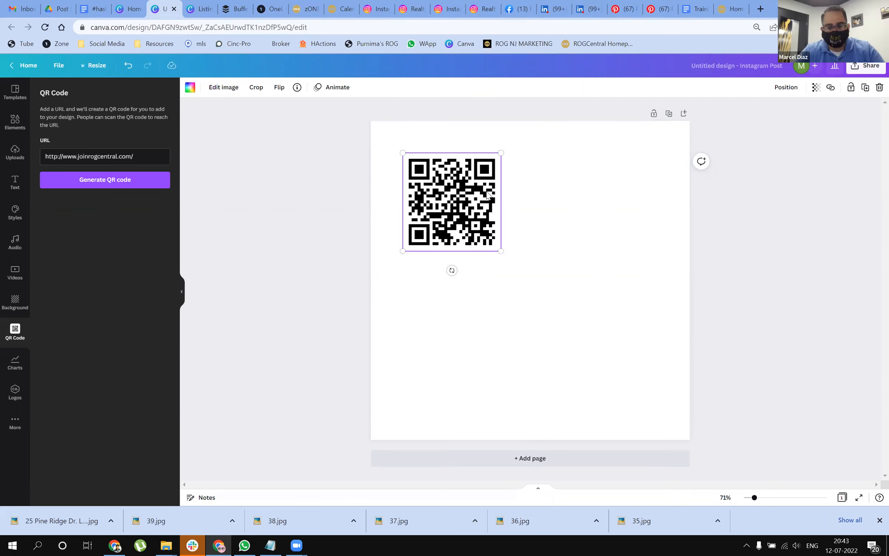
key(Delete)
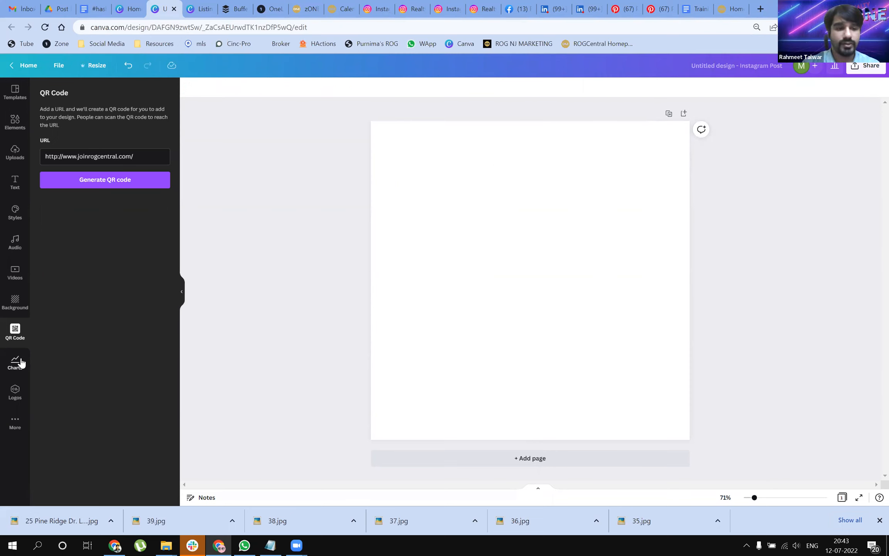
Step: Add a progress ring chart set to 80 percent, with the percentage label on and rounded endpoints off
click(16, 361)
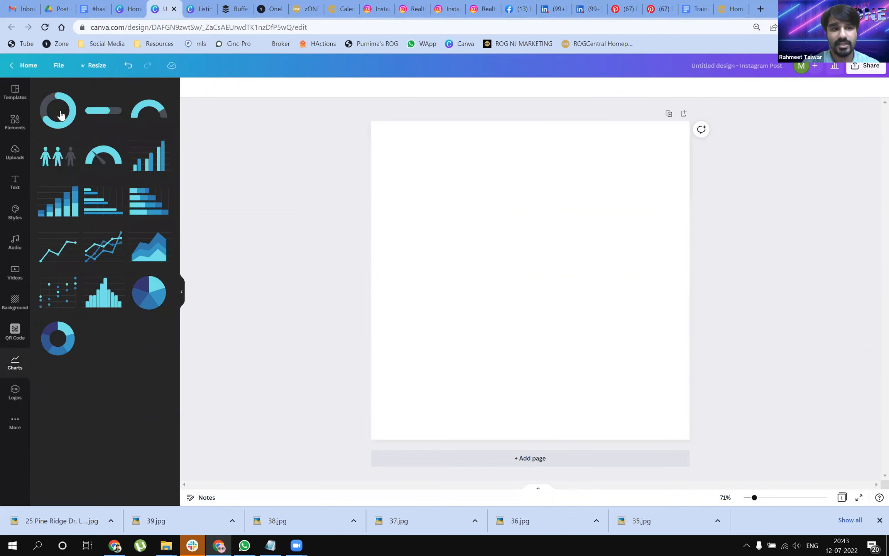
drag(143, 139, 406, 202)
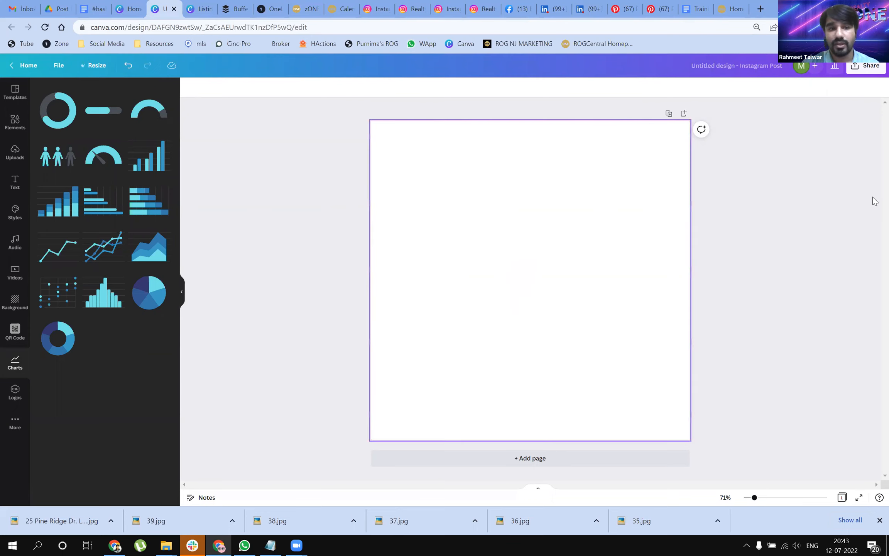
drag(116, 123, 146, 122)
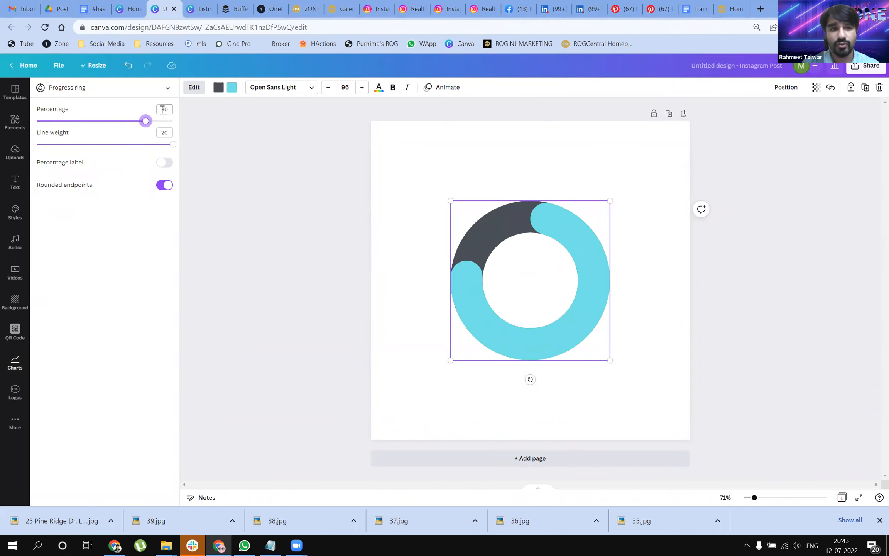
click(161, 165)
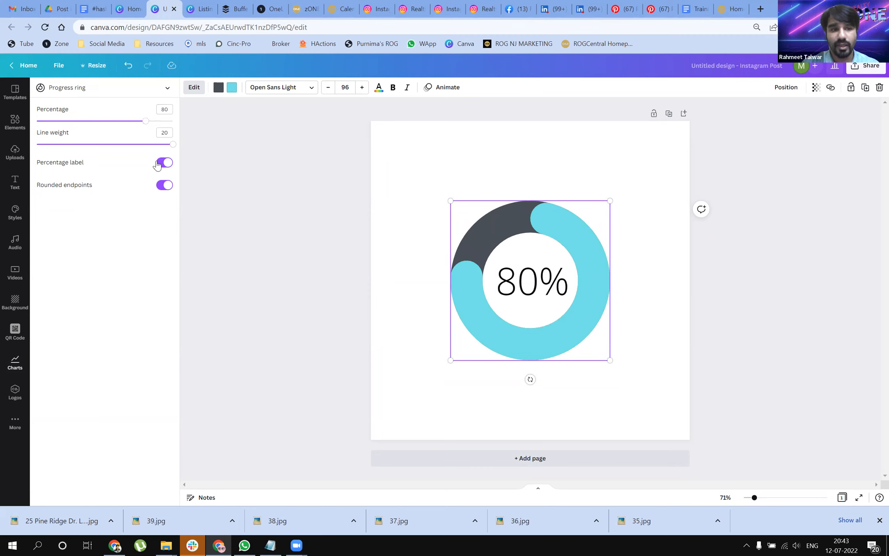
click(162, 187)
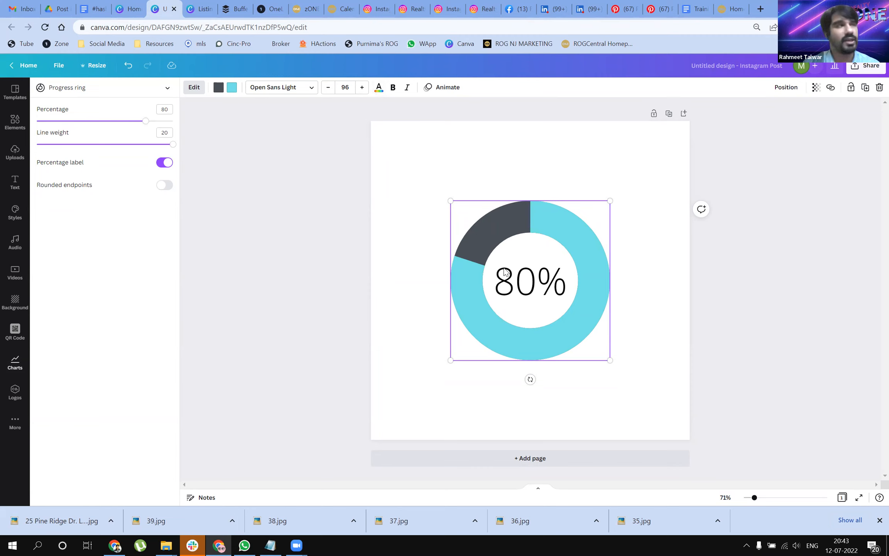
Step: Move the progress ring to the upper-left area of the page and shrink it
drag(571, 331, 525, 283)
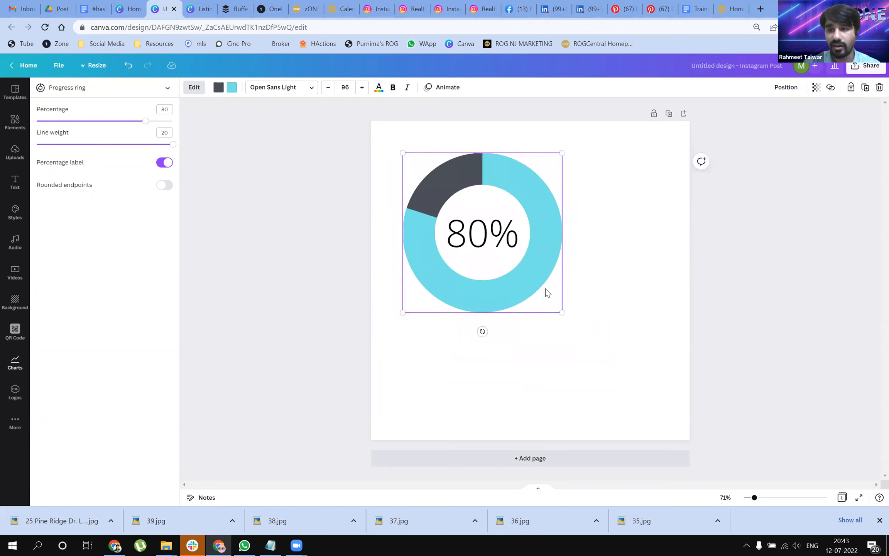
drag(562, 312, 517, 267)
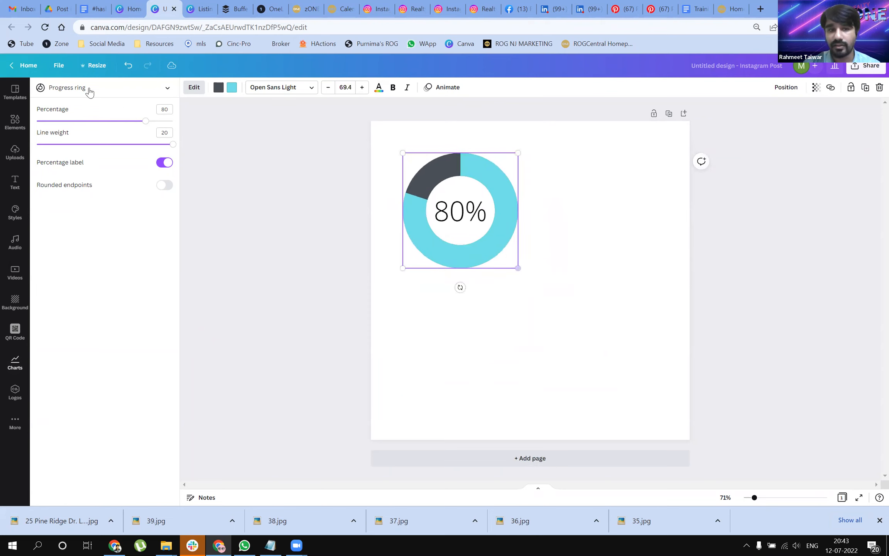
Step: Recolor the ring's dark grey part gold and its light blue part black, and set the percentage to 36
click(223, 91)
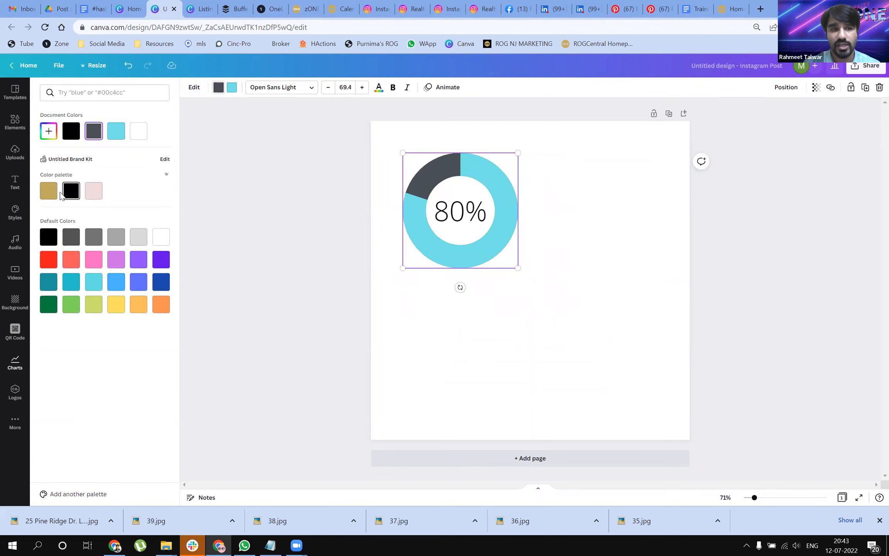
click(49, 191)
click(232, 91)
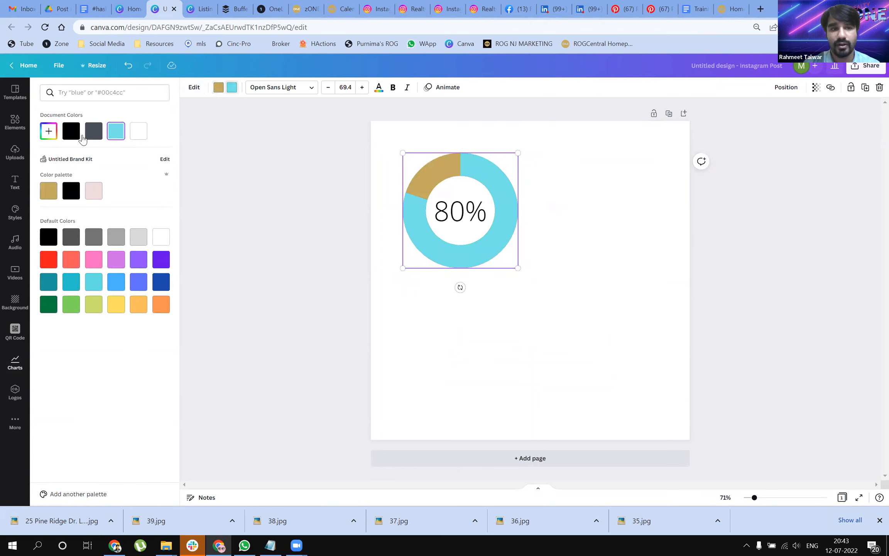
click(71, 131)
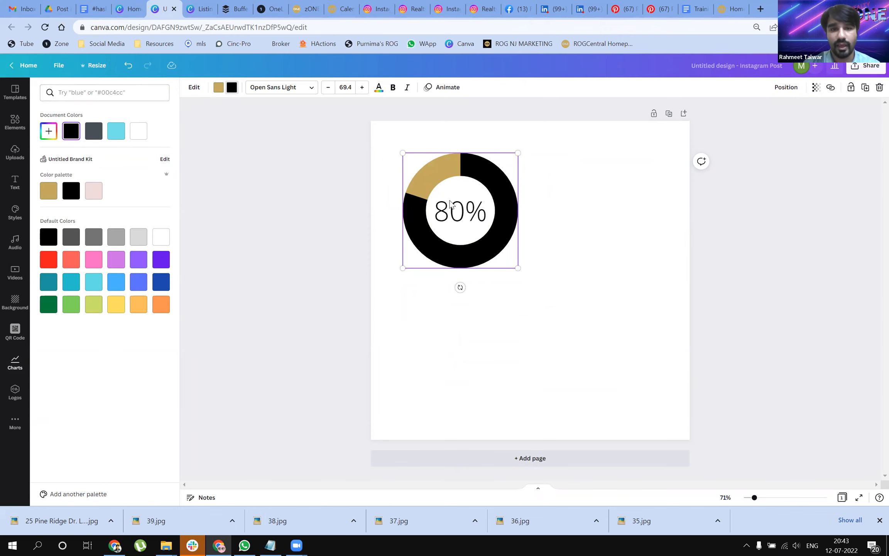
click(458, 245)
drag(144, 121, 87, 128)
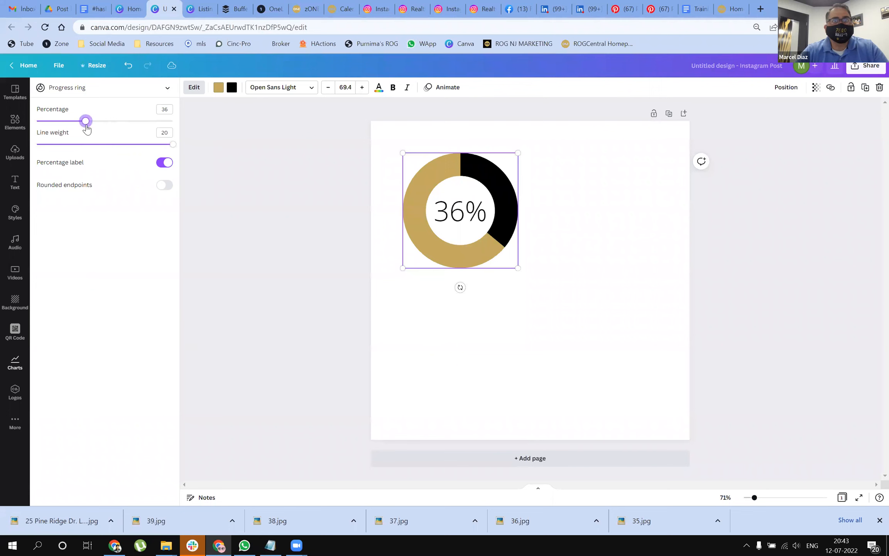
Step: Add a line chart to the page and shrink it towards the lower-right area
click(14, 362)
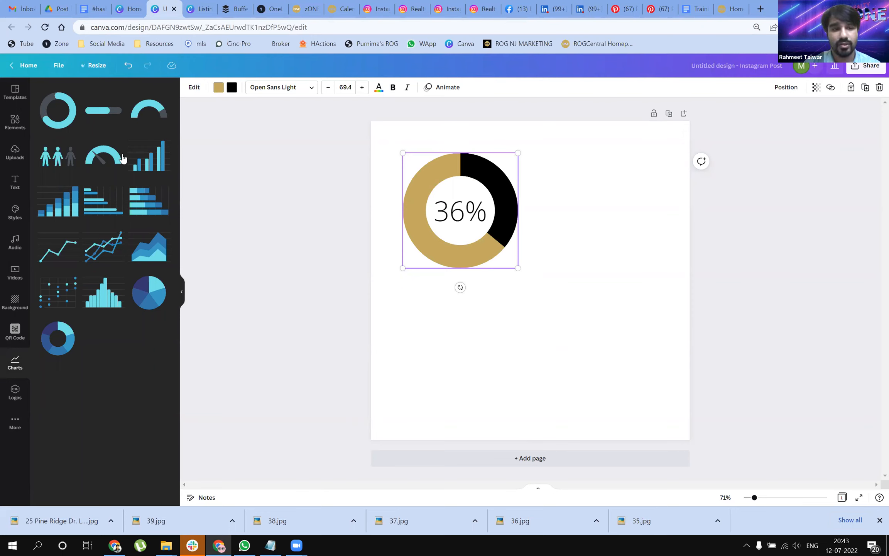
drag(75, 246, 537, 370)
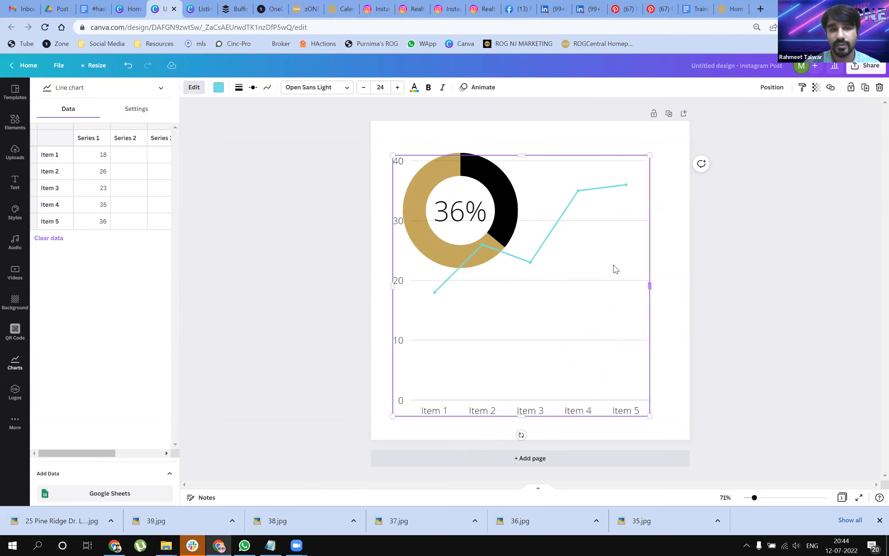
drag(392, 155, 460, 252)
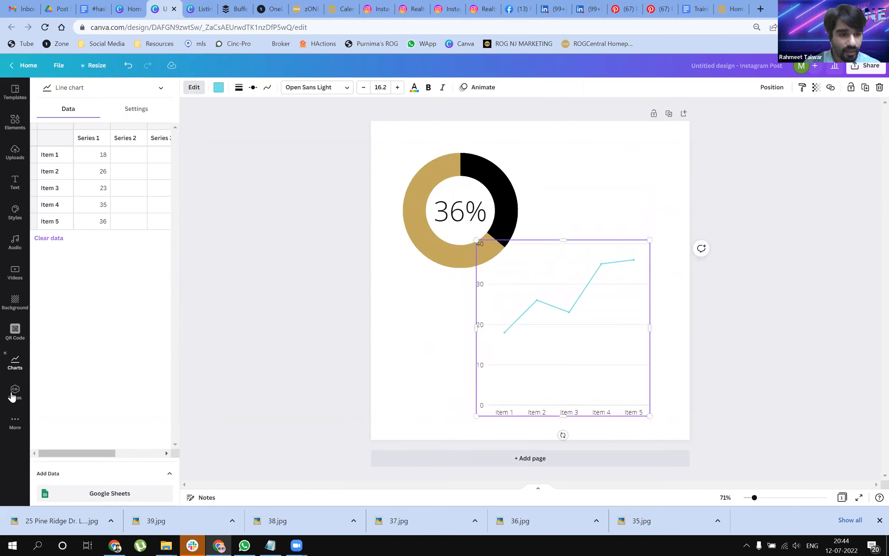
Step: Try connecting Google Sheets as the line chart's data source, close the sign-in window and delete the line chart
click(16, 373)
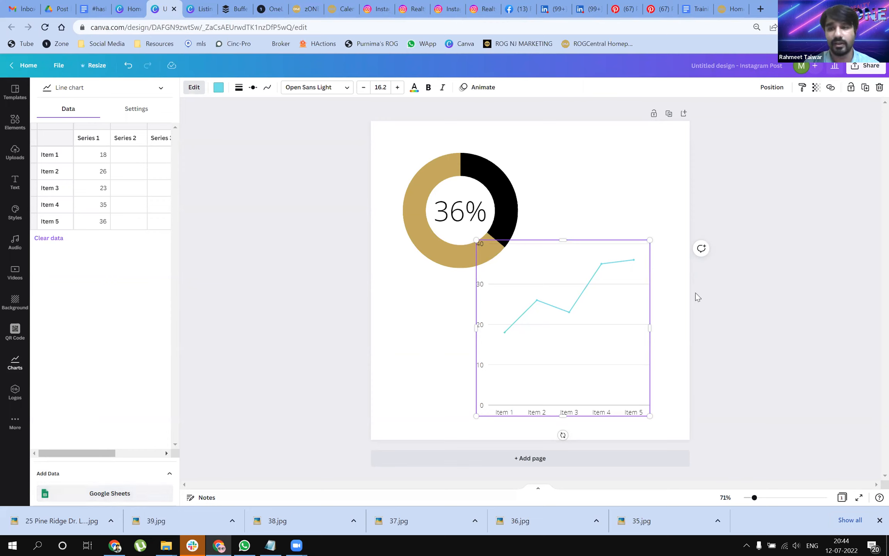
click(104, 495)
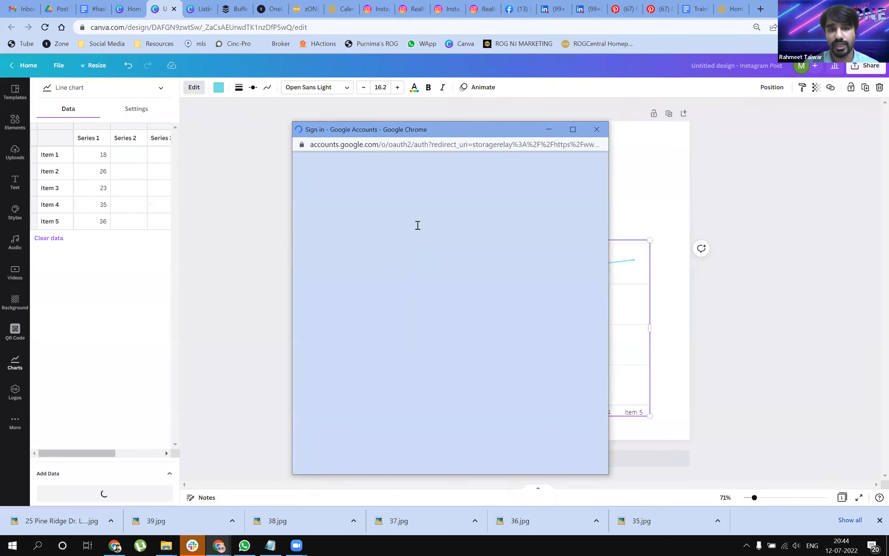
click(596, 130)
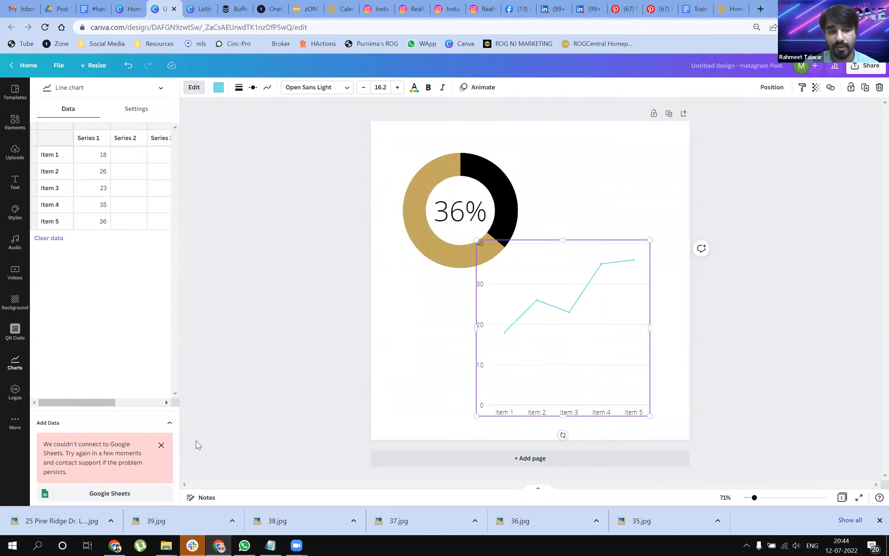
key(Delete)
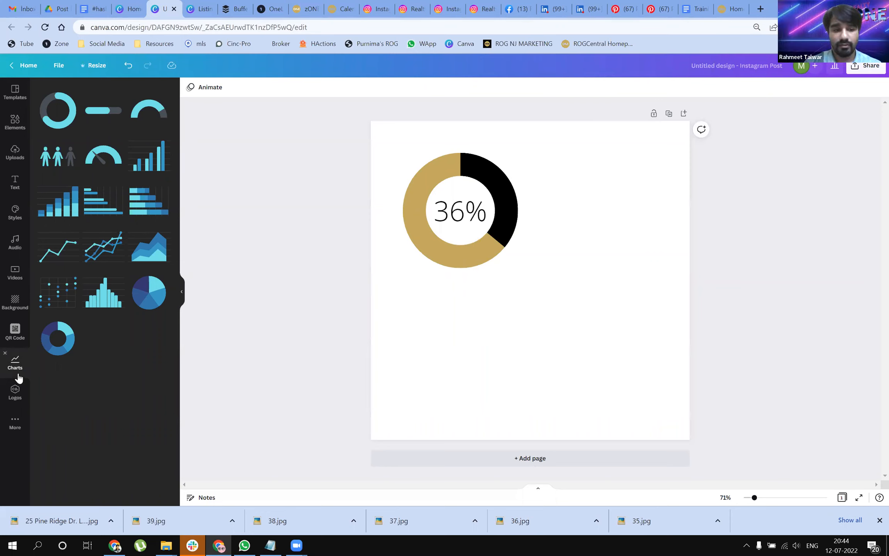
Step: Look through the additional Canva apps for creating something new, discovering content and importing media
click(14, 423)
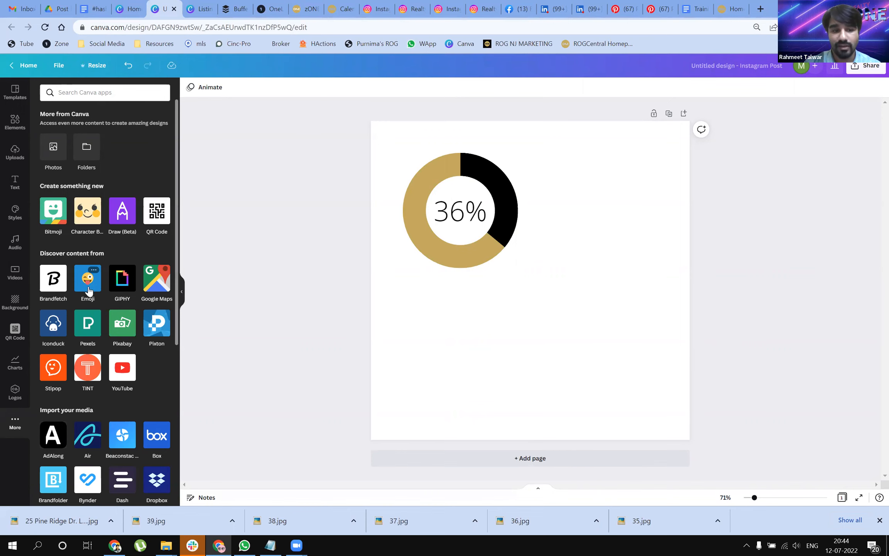
scroll(97, 286, down, 3)
scroll(148, 305, down, 2)
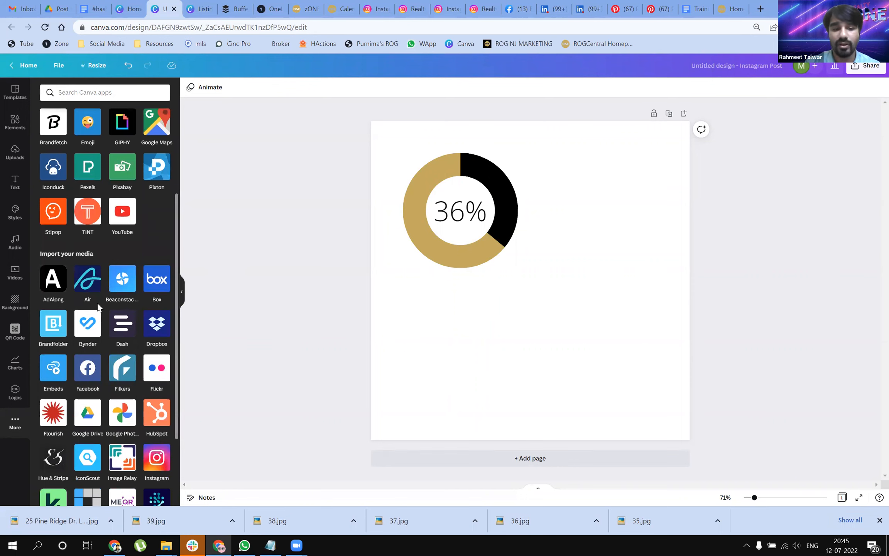
scroll(104, 305, down, 3)
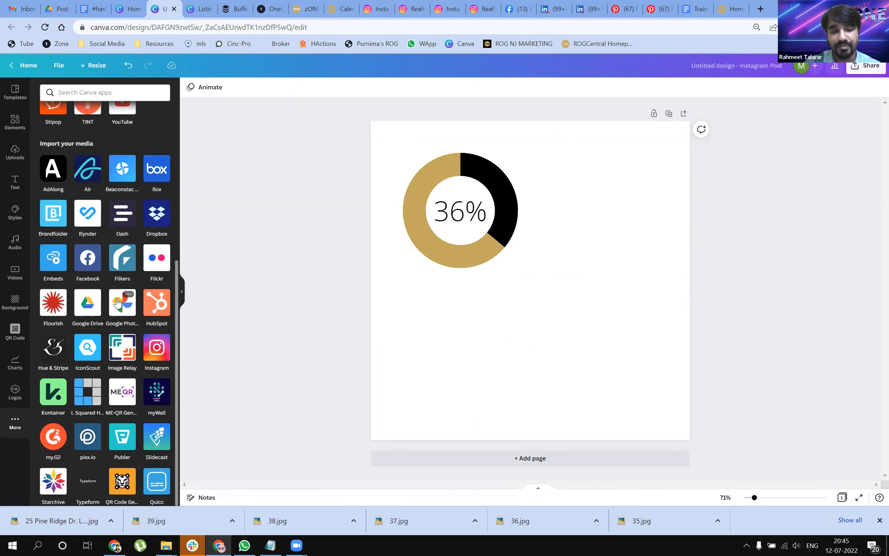
scroll(118, 301, up, 3)
scroll(148, 280, up, 2)
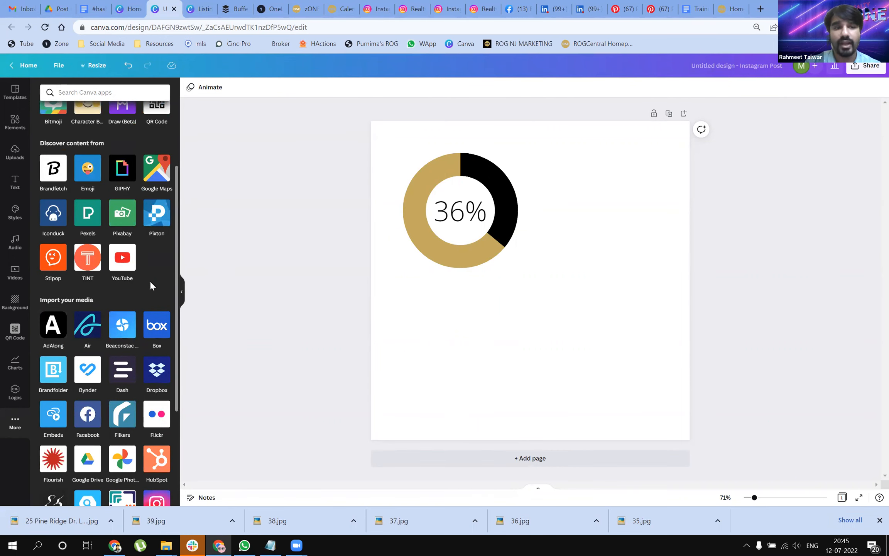
scroll(150, 284, up, 1)
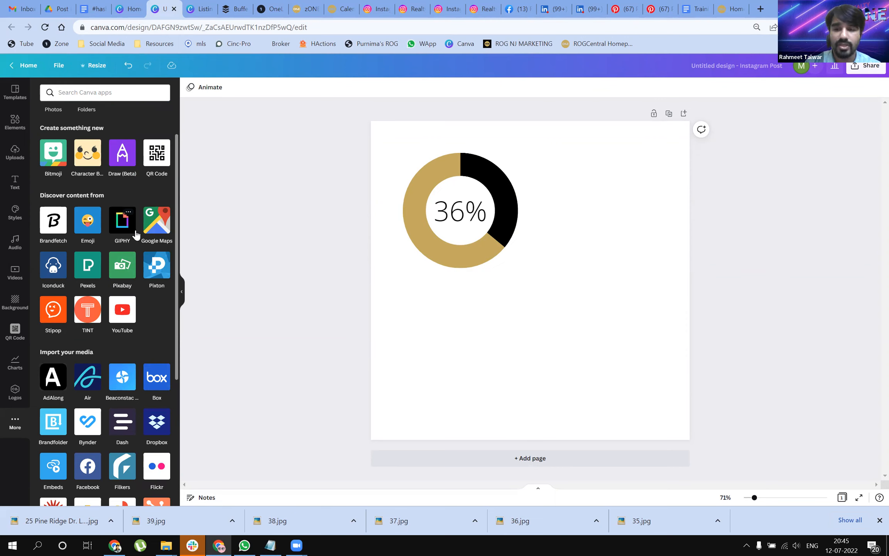
Step: Show the videos among the uploaded media
click(15, 151)
click(116, 155)
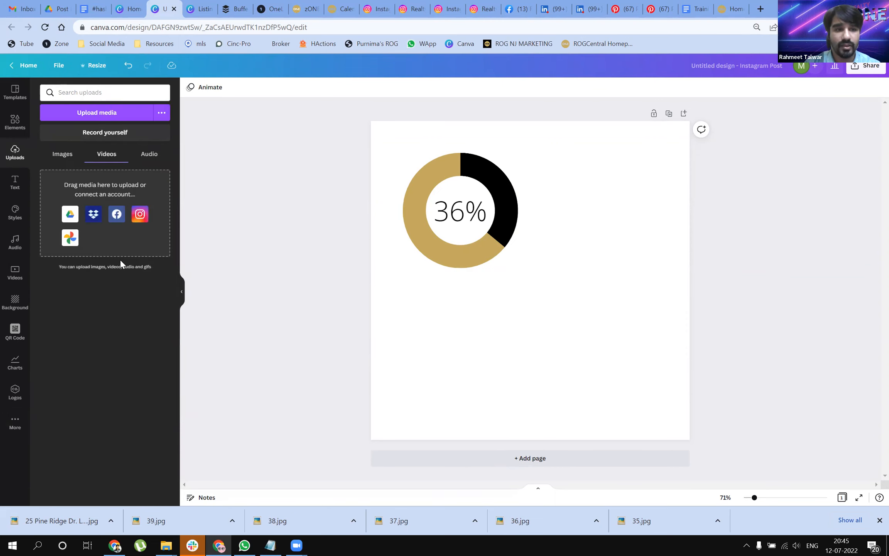
Step: Look through the uploaded videos down to the animated stickers
scroll(120, 336, down, 10)
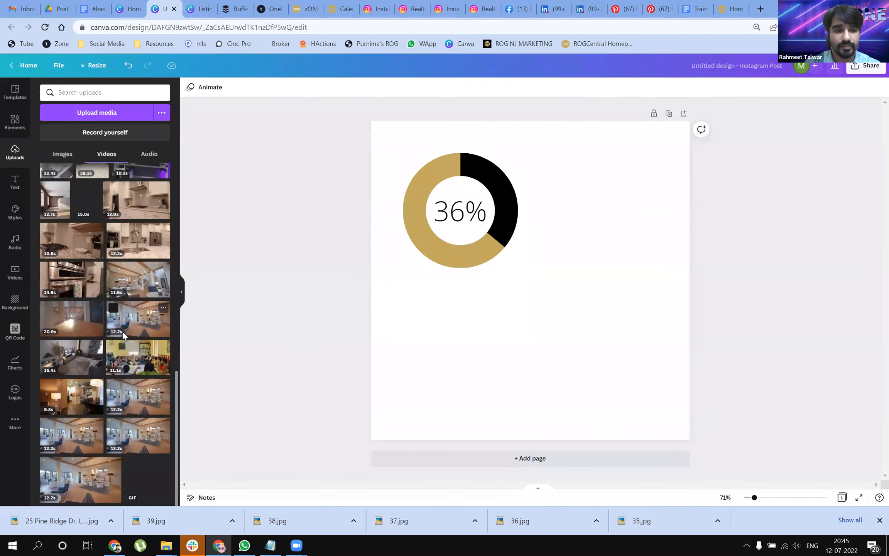
scroll(129, 334, down, 3)
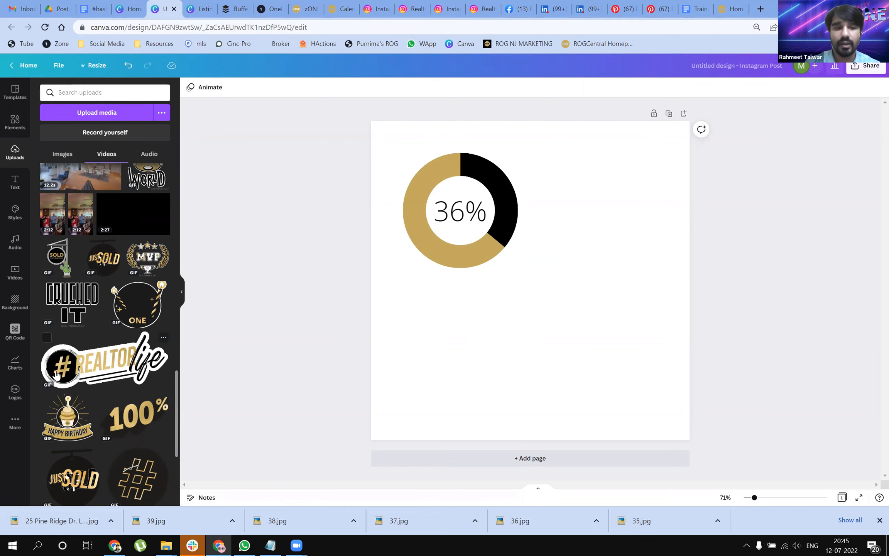
Step: Open the GIPHY app from the additional Canva apps and search its GIFs for RealtyOne
click(16, 424)
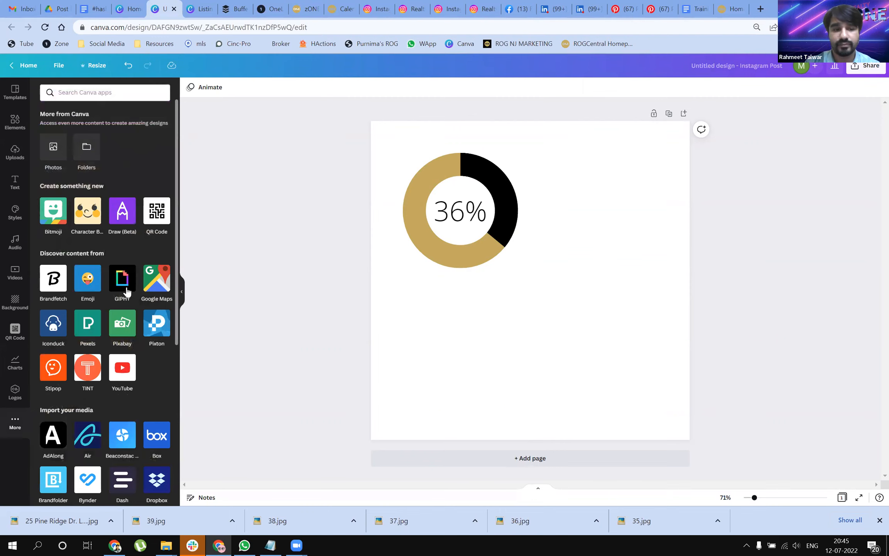
click(123, 281)
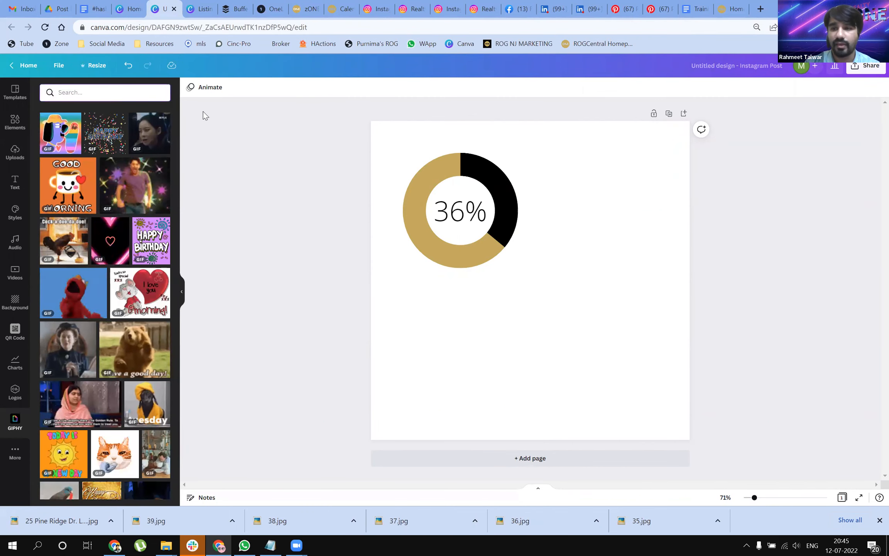
text(RealtyOne)
key(Return)
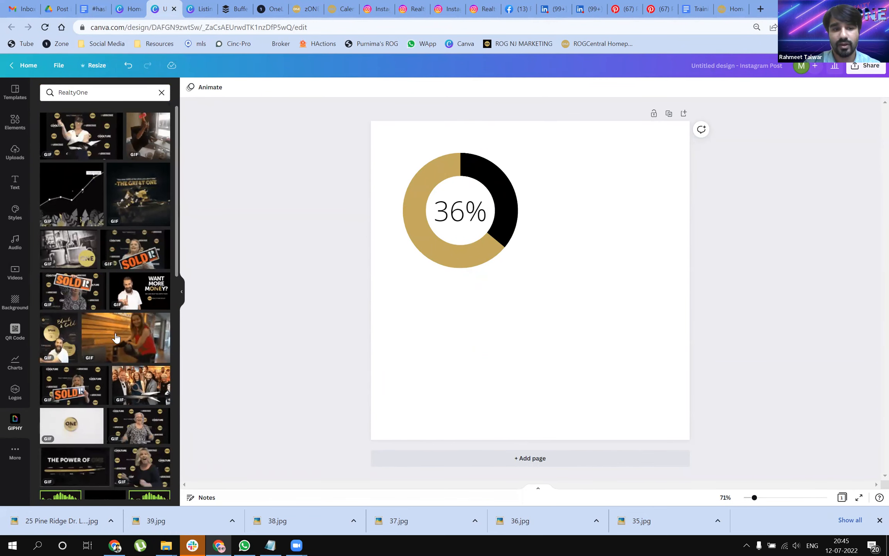
Step: Look through the RealtyOne GIFs offered by GIPHY
scroll(118, 339, down, 5)
scroll(124, 344, down, 5)
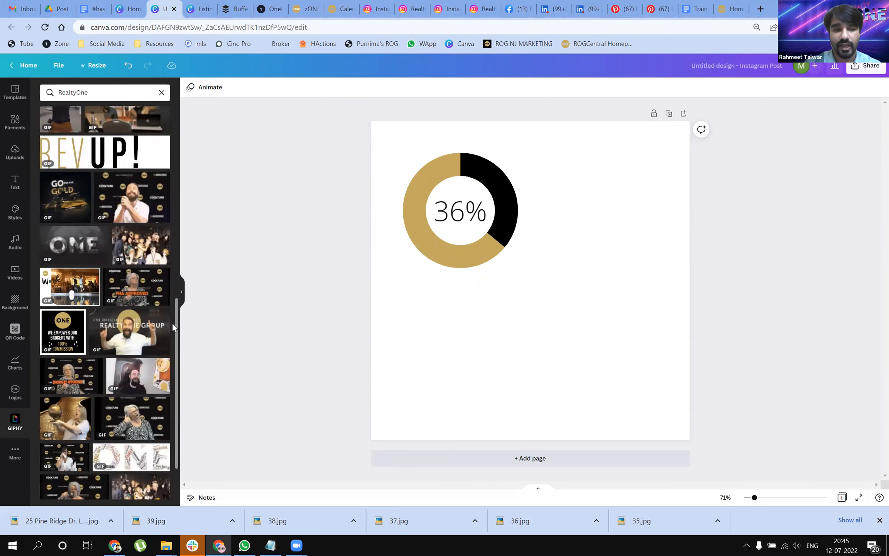
scroll(173, 327, down, 2)
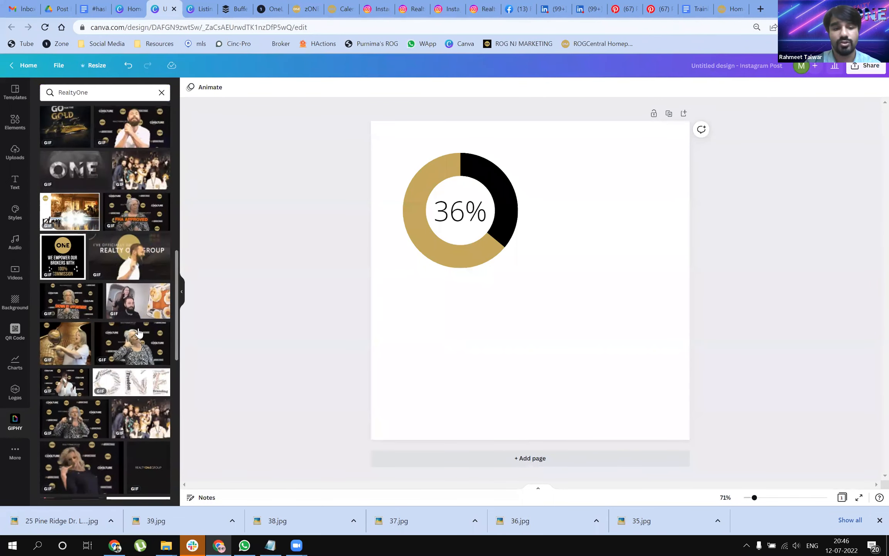
scroll(138, 332, down, 5)
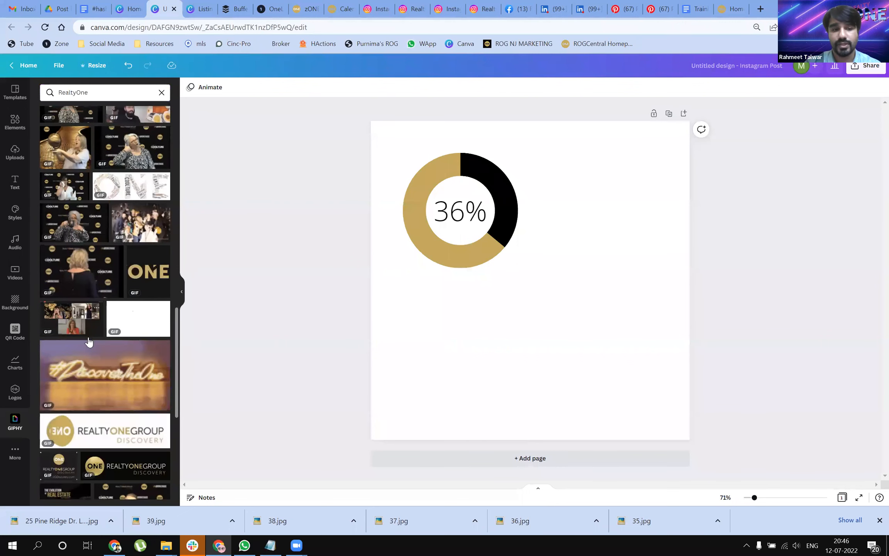
scroll(90, 343, down, 1)
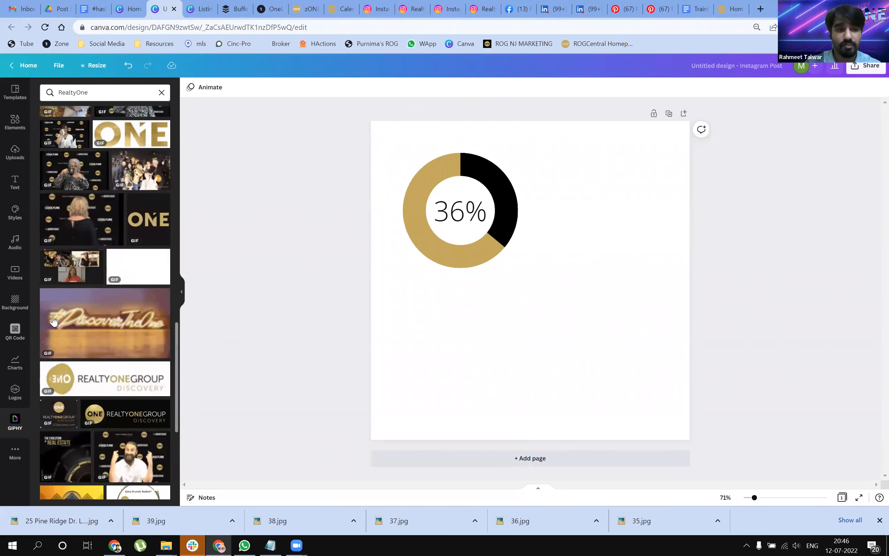
Step: Review the additional Canva apps again, including the content sources and the services for importing media
click(19, 457)
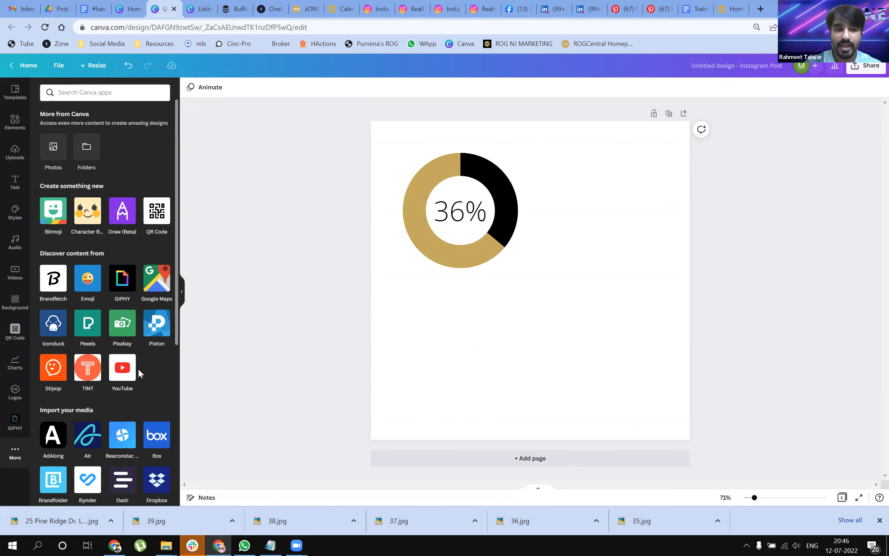
scroll(139, 369, down, 3)
scroll(138, 306, down, 2)
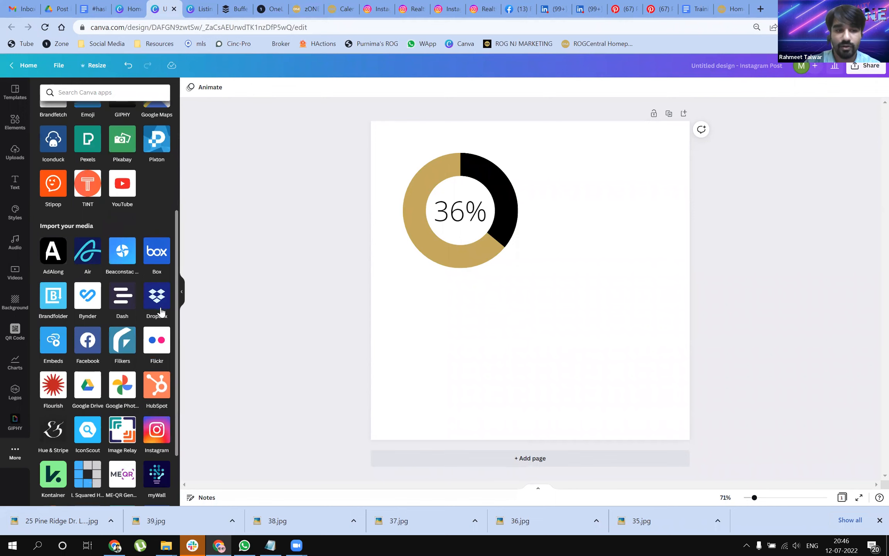
scroll(161, 311, down, 1)
scroll(163, 324, down, 2)
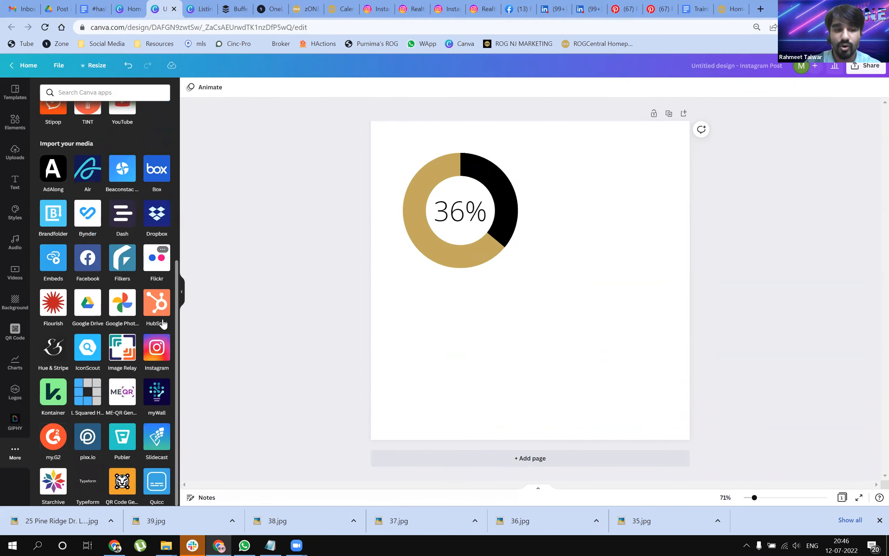
scroll(163, 324, up, 4)
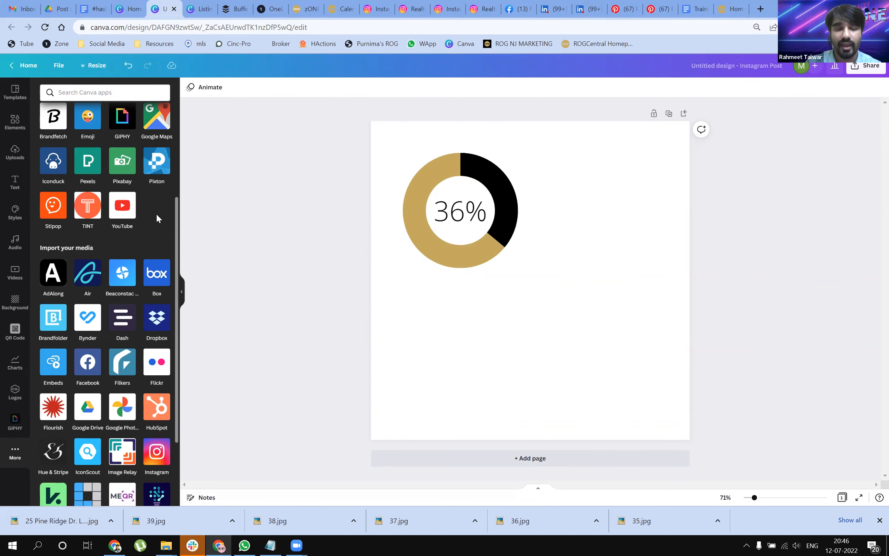
scroll(157, 219, up, 4)
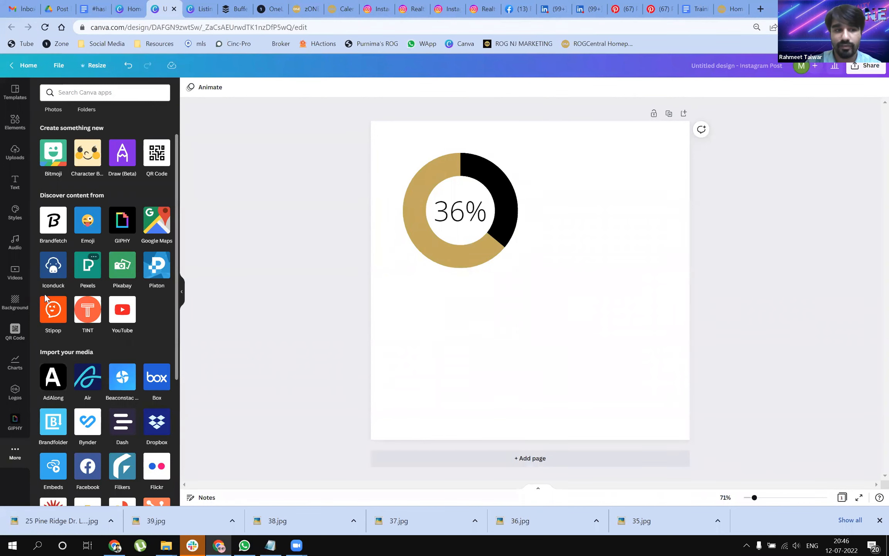
scroll(46, 297, up, 2)
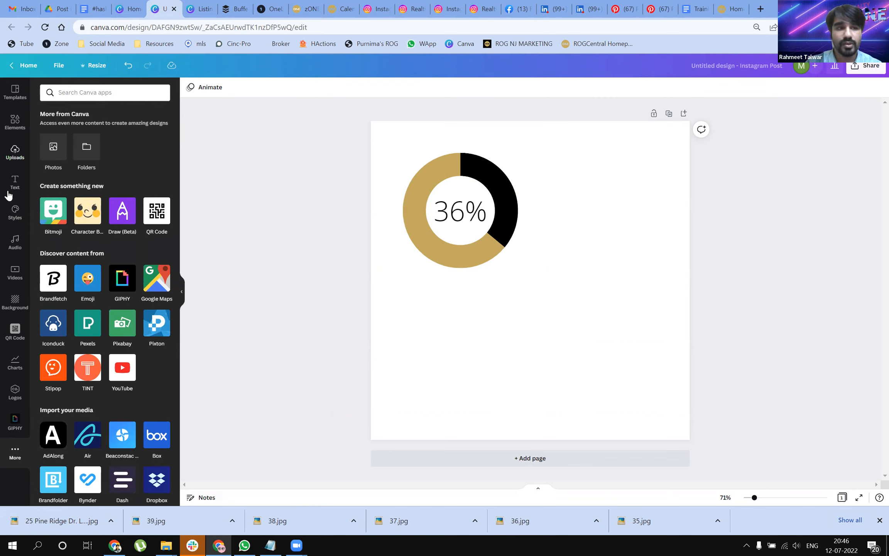
Step: Show the audio library and delete the 36% progress ring from the page
click(14, 243)
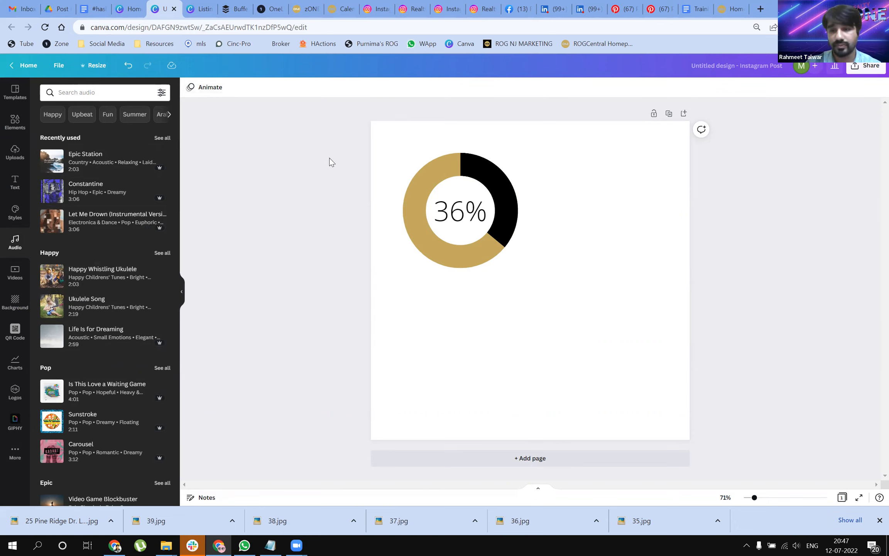
click(498, 211)
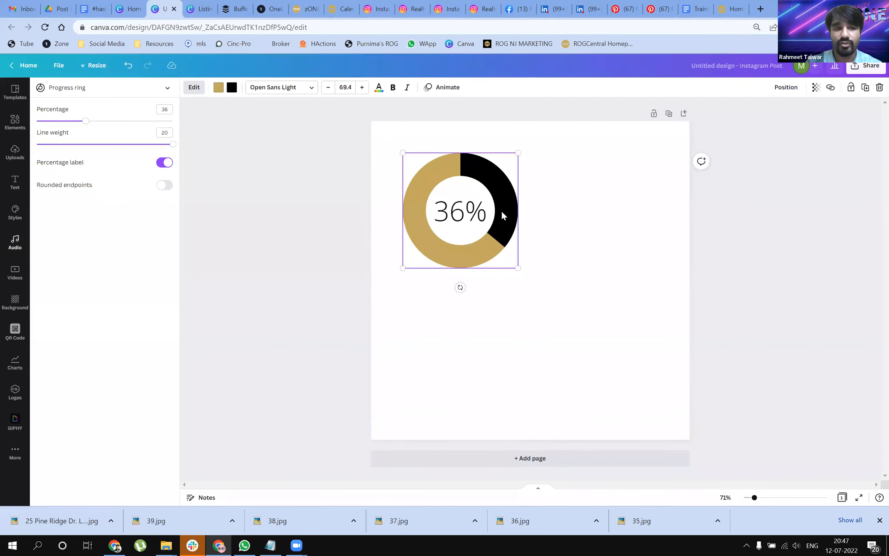
key(Delete)
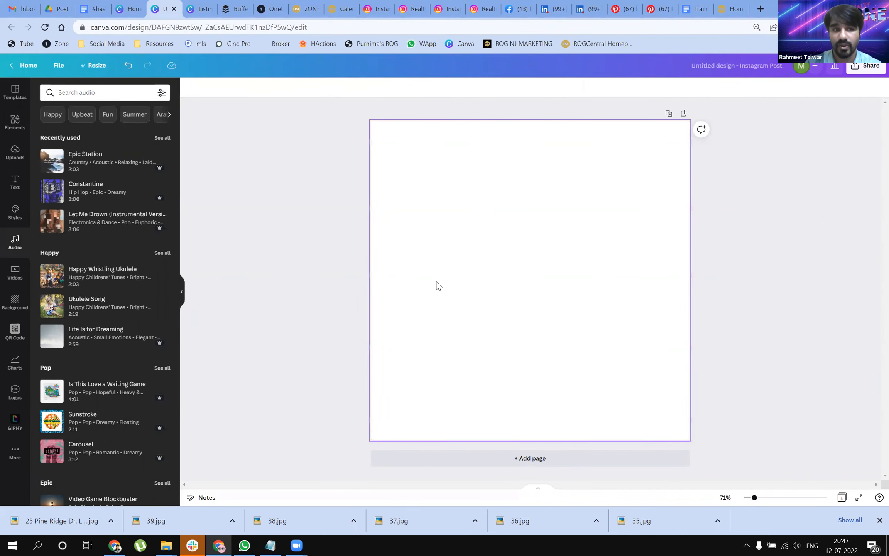
Step: Add an uploaded 12.2-second house interior video to the page and enlarge it to nearly the full page width
click(8, 154)
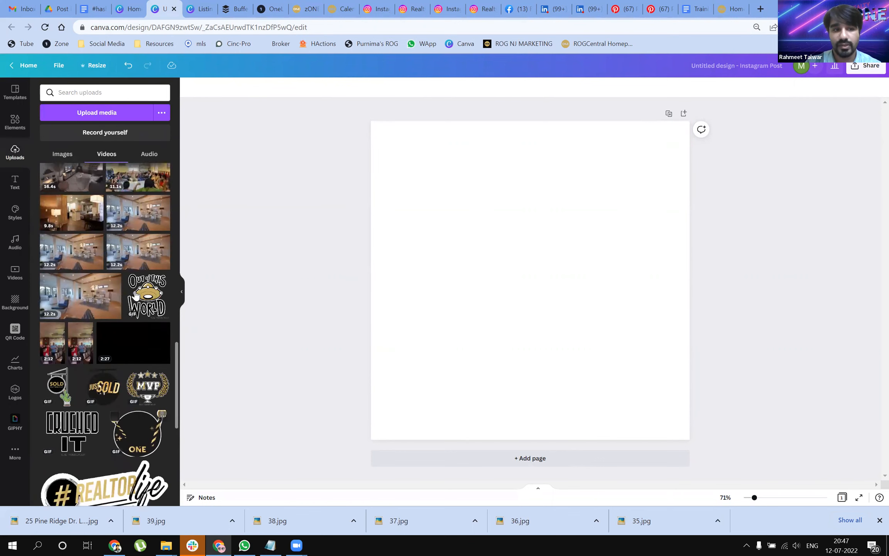
drag(48, 307, 502, 232)
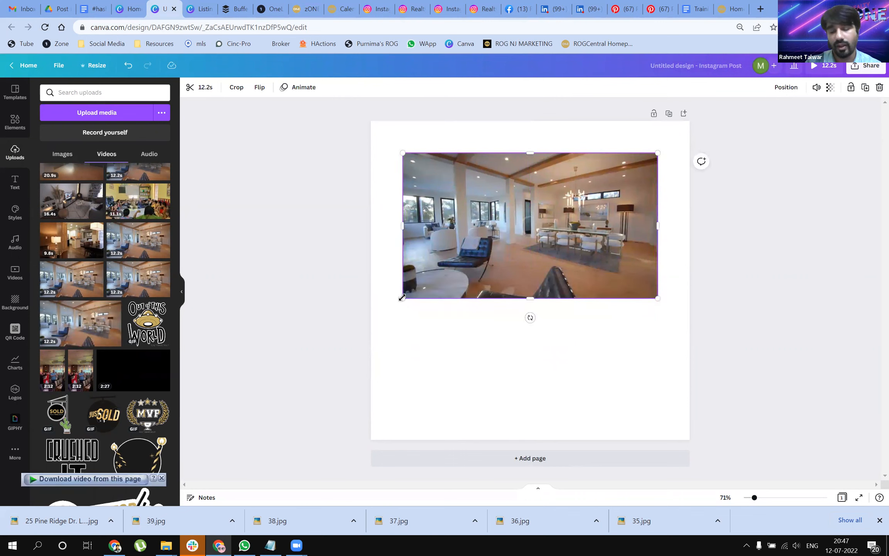
drag(400, 299, 371, 317)
drag(656, 317, 687, 333)
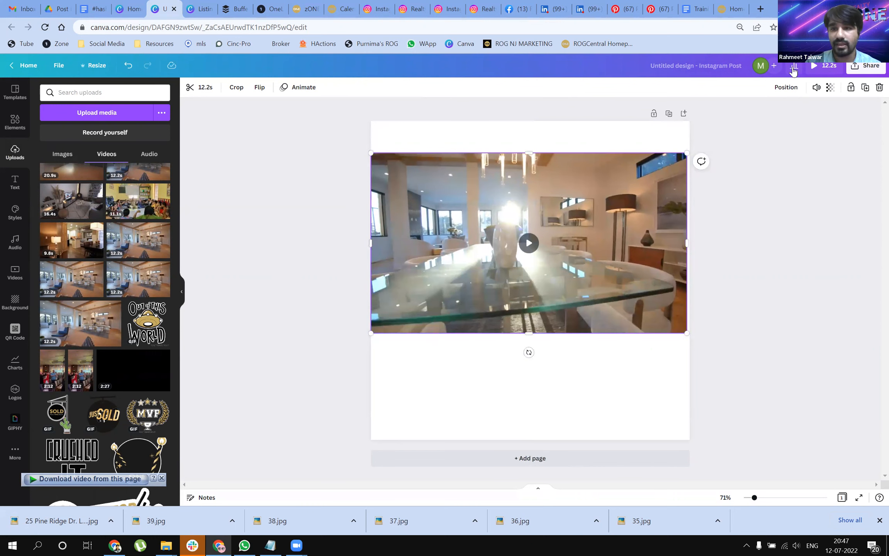
Step: Mute the house interior video and show the audio library for replacement music
click(814, 89)
click(686, 114)
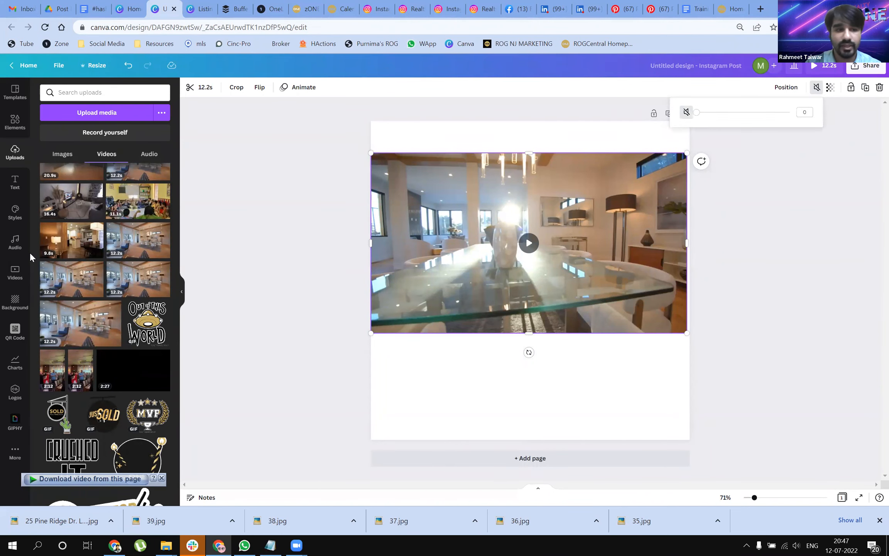
click(18, 250)
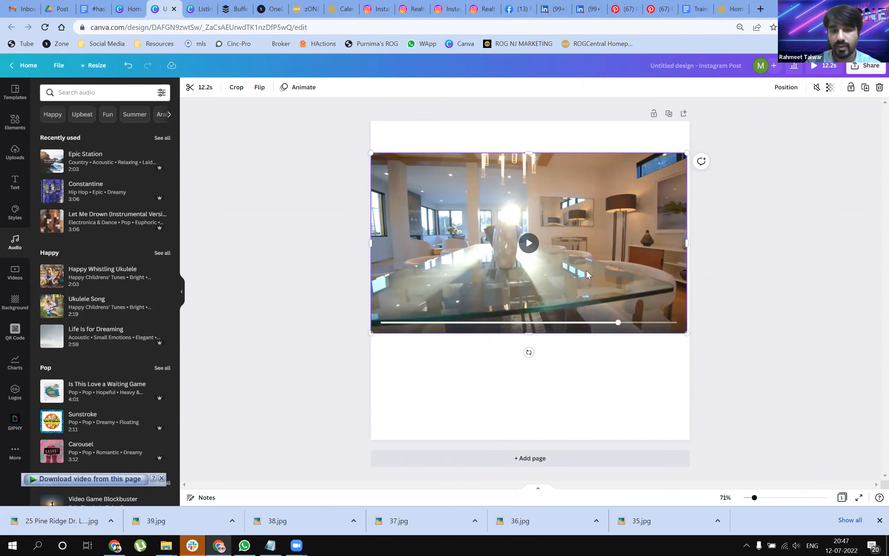
Step: Shrink the muted video to about half the page width and arrange a second 12.2-second interior video above it
drag(588, 269, 590, 271)
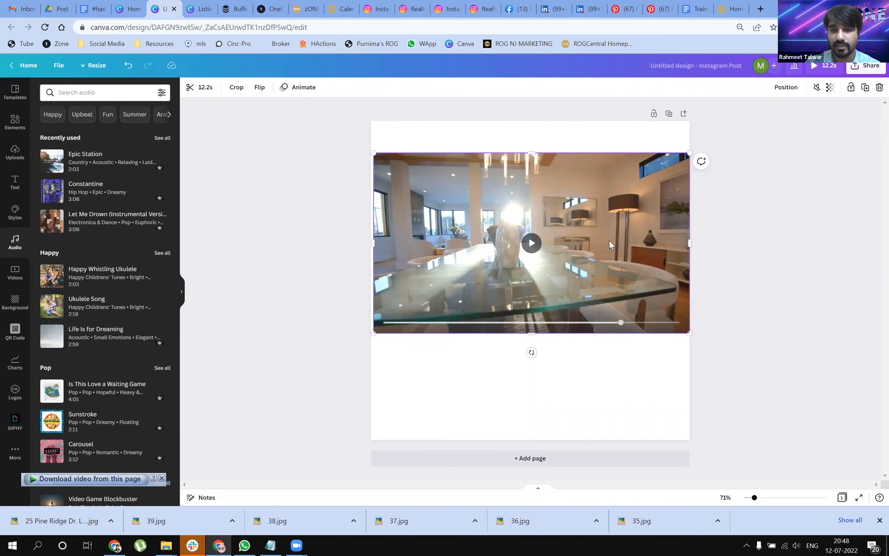
drag(680, 153, 496, 247)
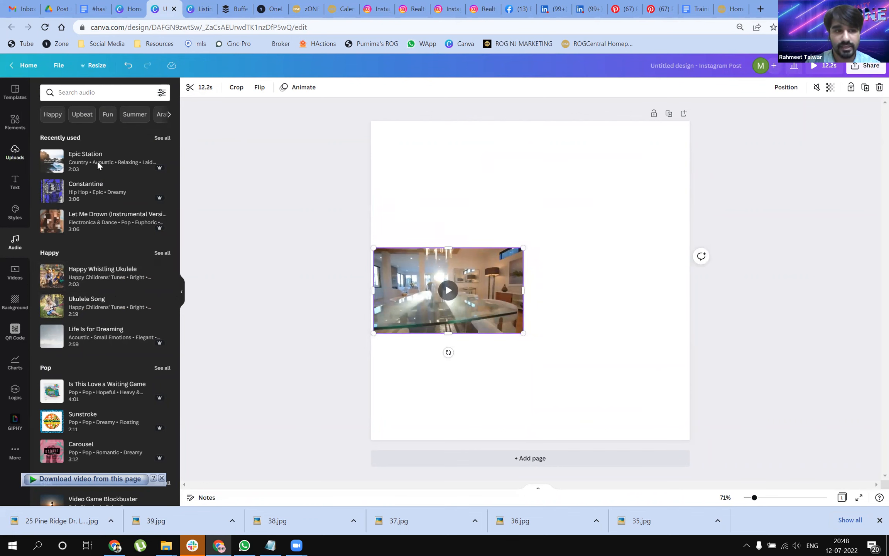
click(15, 152)
drag(136, 277, 453, 167)
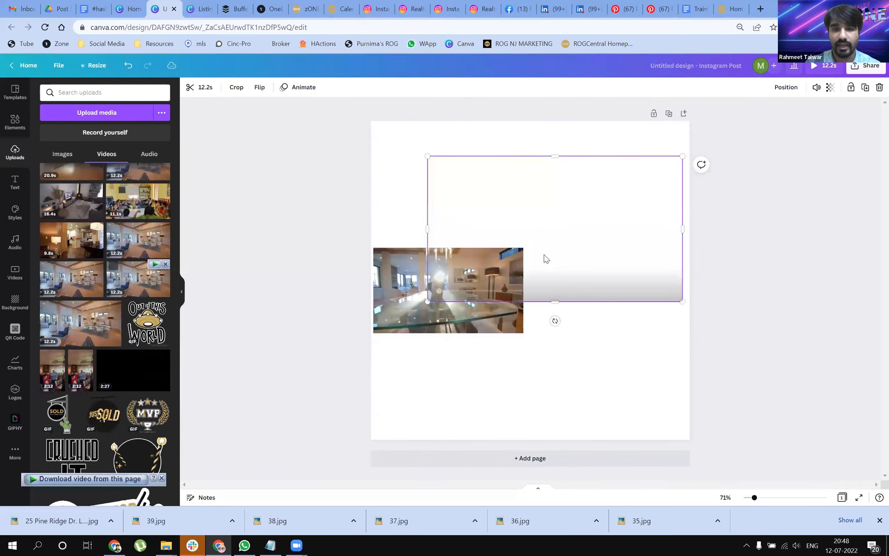
drag(564, 226, 566, 206)
drag(450, 307, 452, 329)
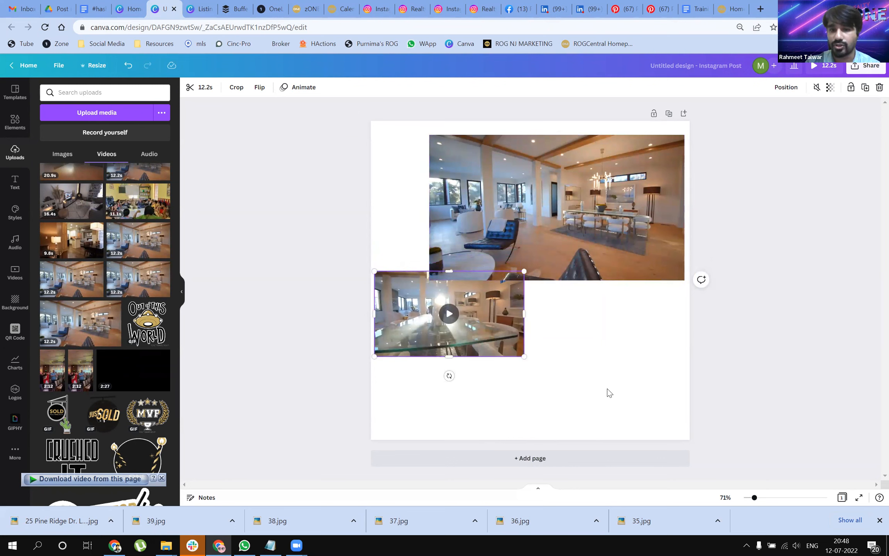
Step: Delete both house interior videos from the page
mouse_move(507, 295)
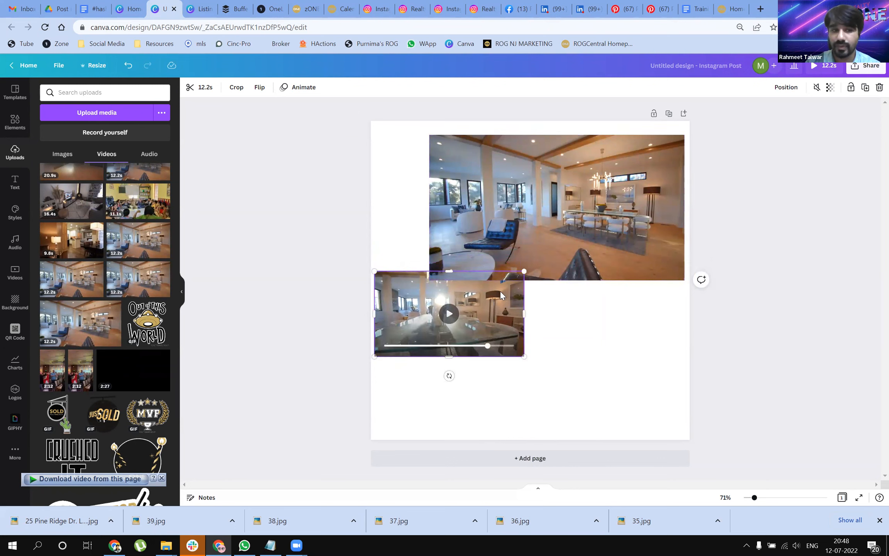
click(505, 260)
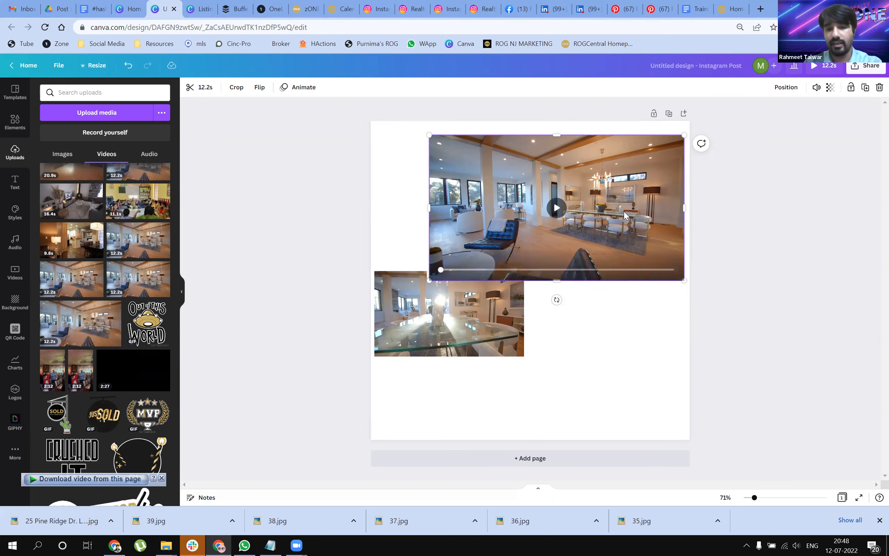
key(Delete)
click(492, 305)
key(Delete)
Step: Add the two uploaded 2:12 portrait videos to the page and place them side by side
click(84, 372)
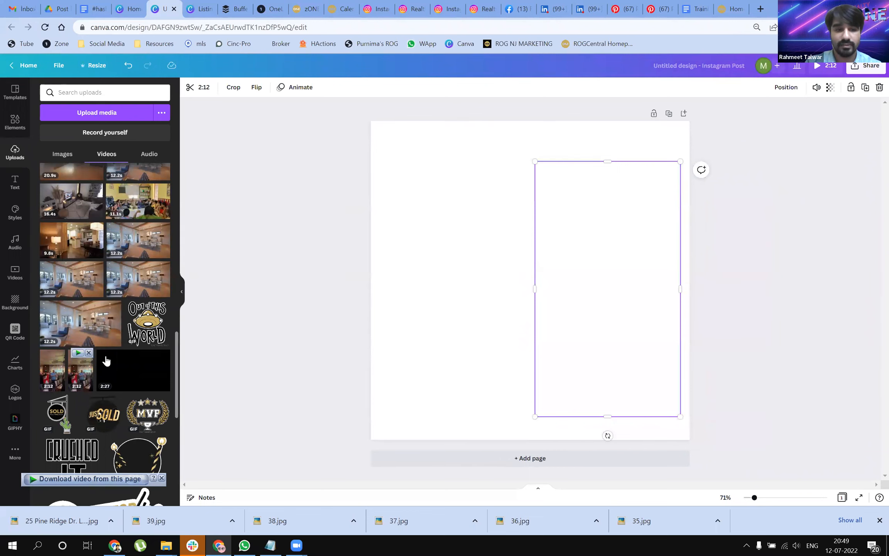
drag(52, 369, 413, 220)
drag(455, 323, 426, 253)
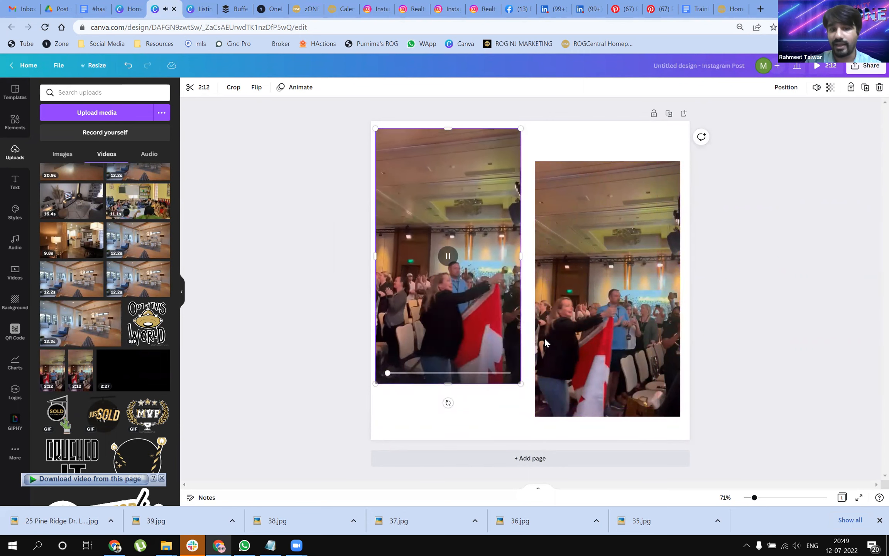
Step: Pause the left portrait video and trim its end to a duration of 56.5 seconds
click(448, 256)
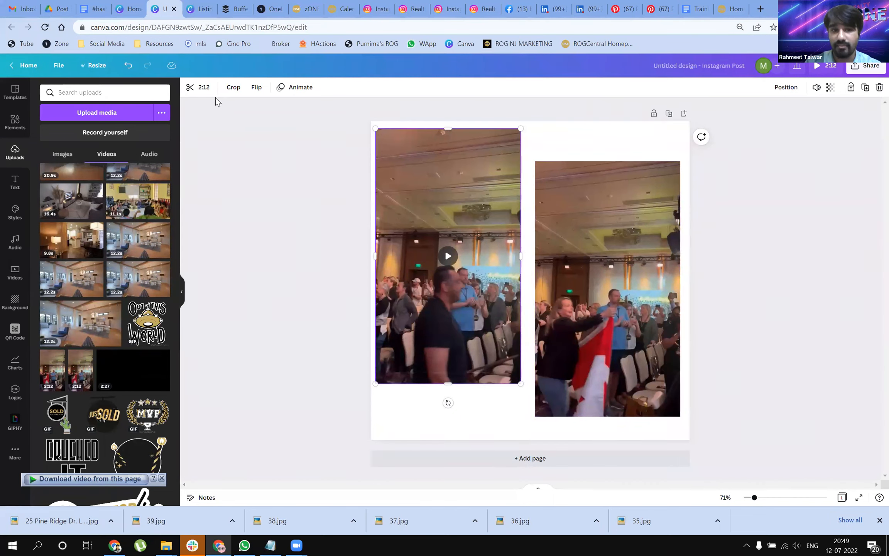
click(204, 88)
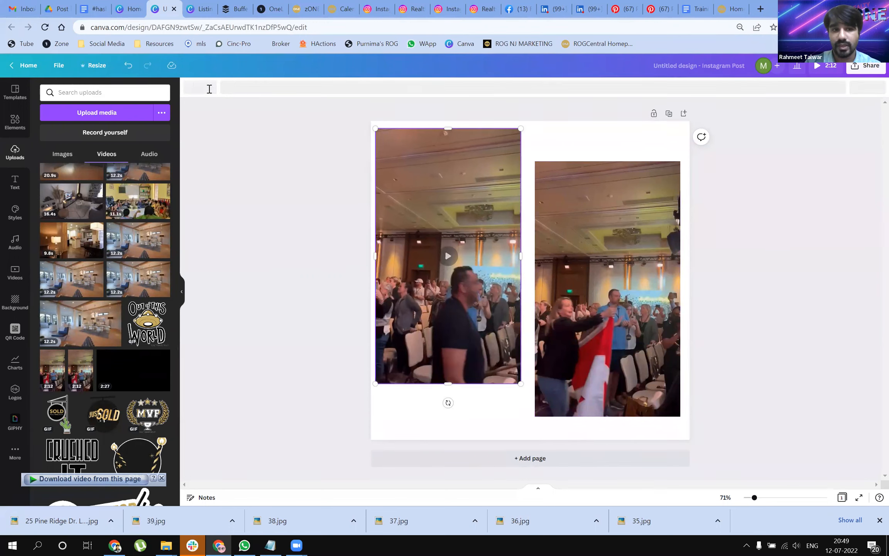
drag(857, 90, 750, 88)
drag(691, 85, 498, 88)
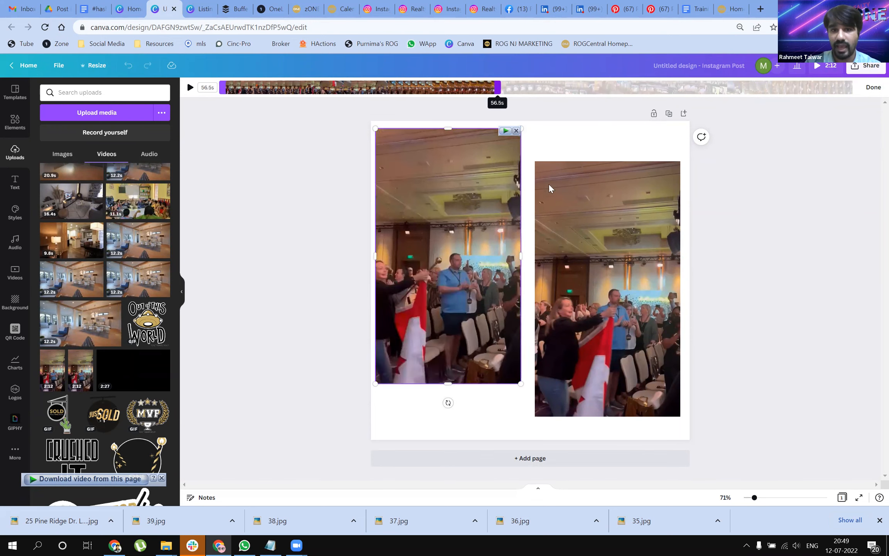
Step: Trim the start of the right portrait video to a duration of 1:04
click(568, 212)
click(193, 88)
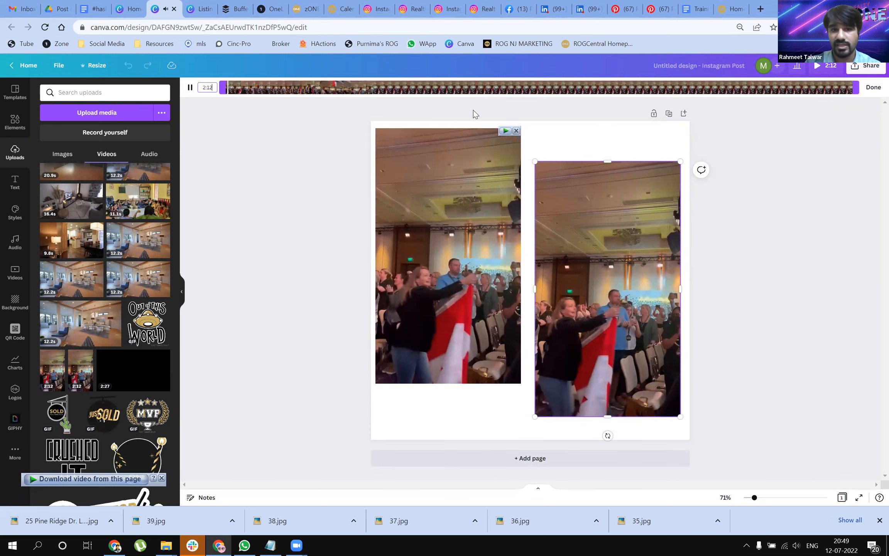
drag(242, 90, 544, 88)
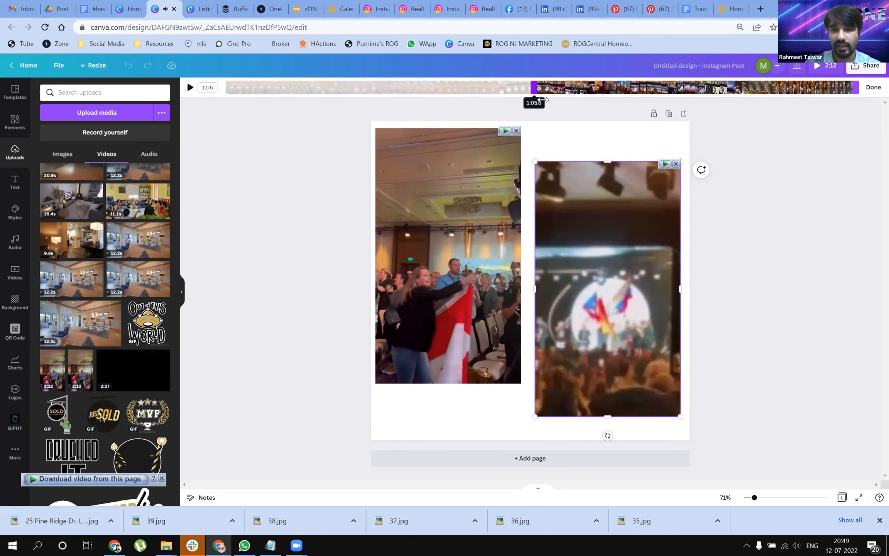
click(760, 188)
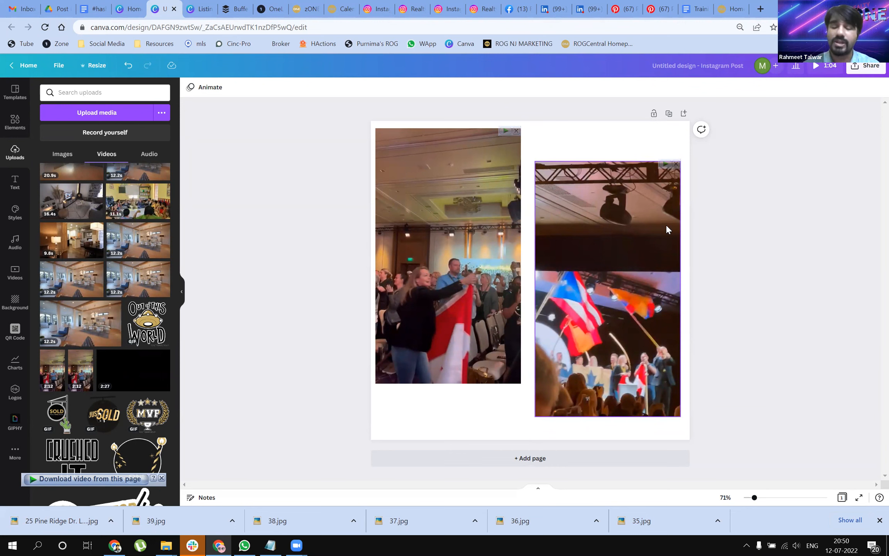
Step: Pause the right portrait video, then trim its start further to a duration of 43.4 seconds
click(600, 238)
click(204, 88)
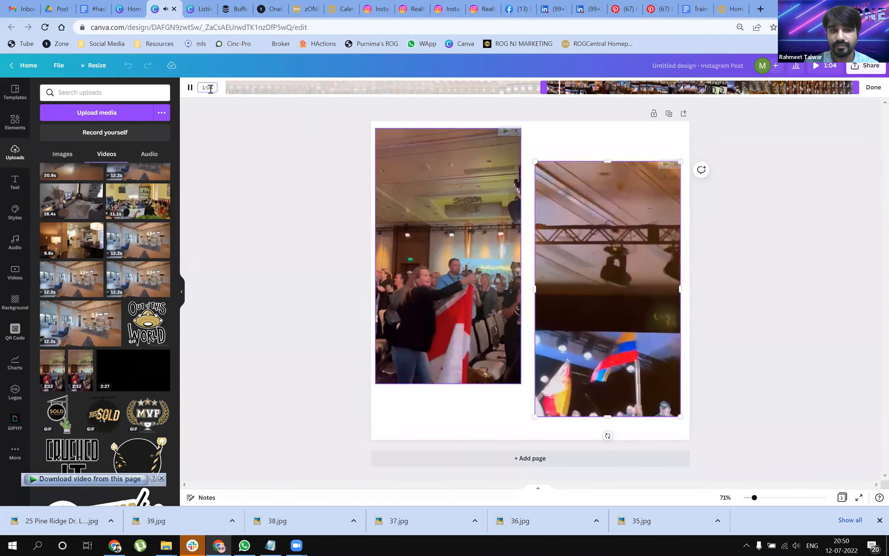
click(190, 88)
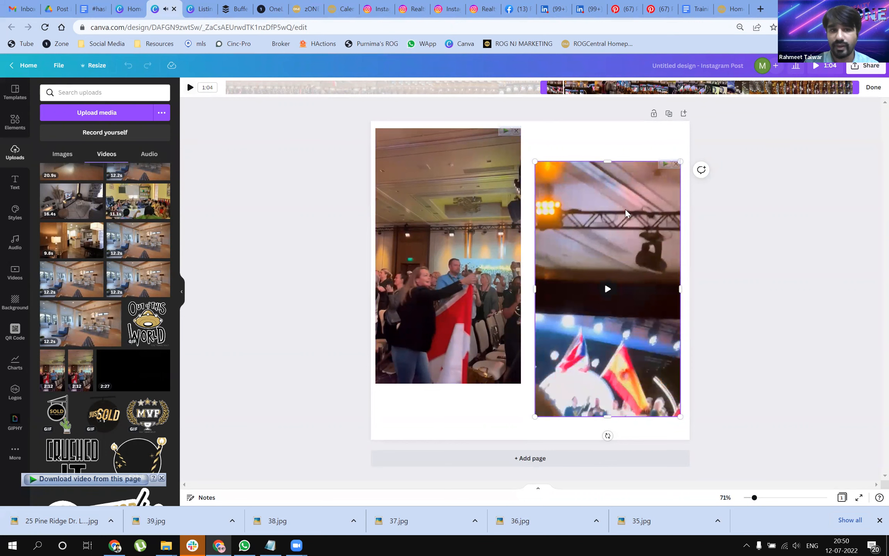
click(873, 87)
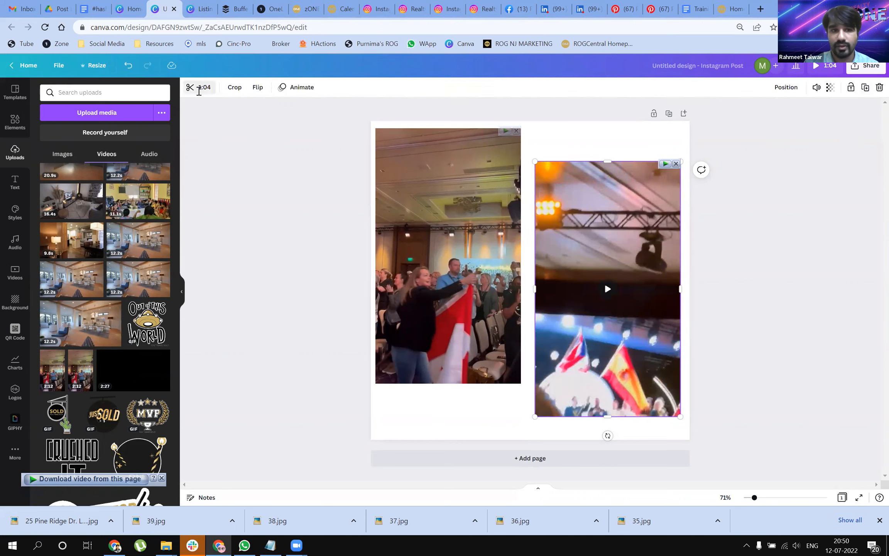
click(199, 87)
drag(539, 90, 643, 90)
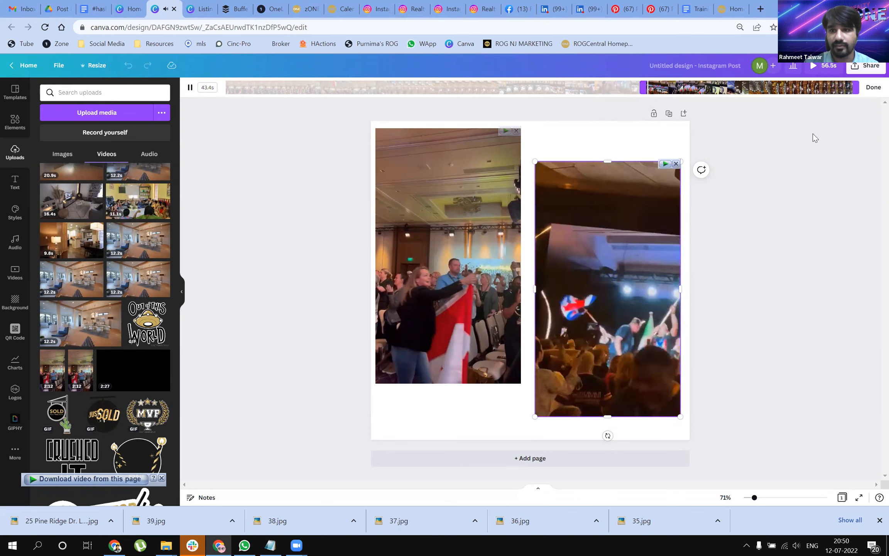
click(874, 88)
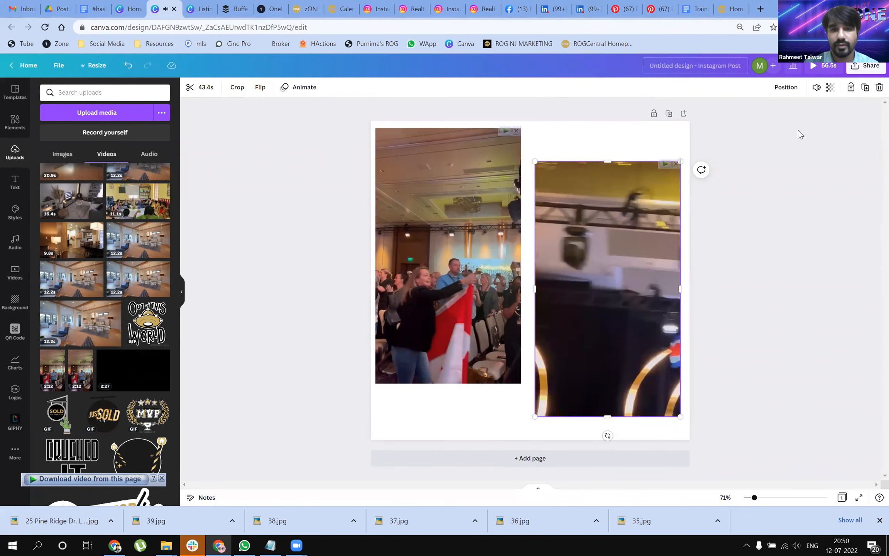
Step: Delete both portrait videos from the page
key(Delete)
click(463, 255)
key(Delete)
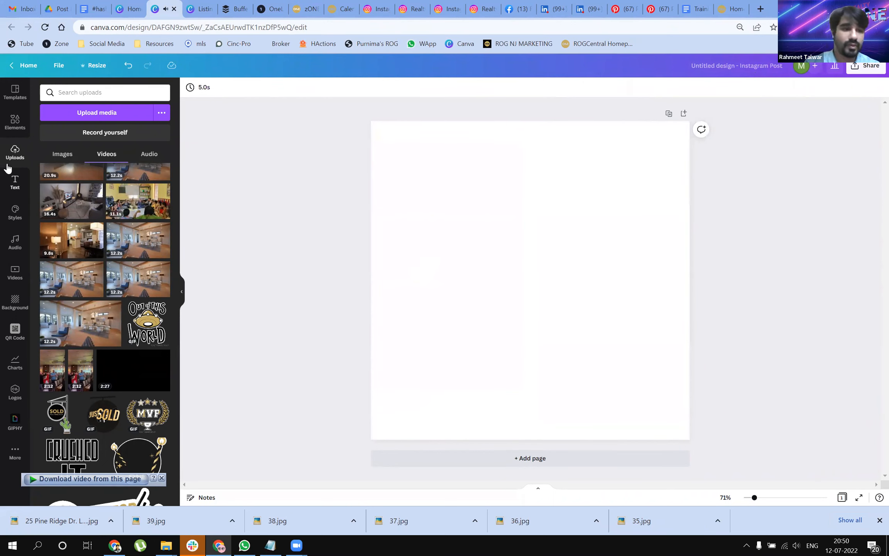
Step: Show the full collection of recently used elements
click(6, 132)
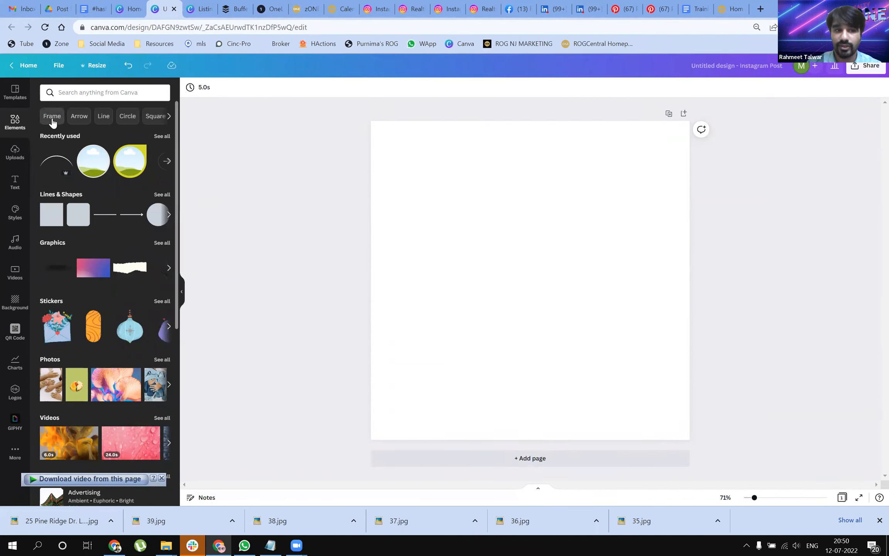
click(162, 137)
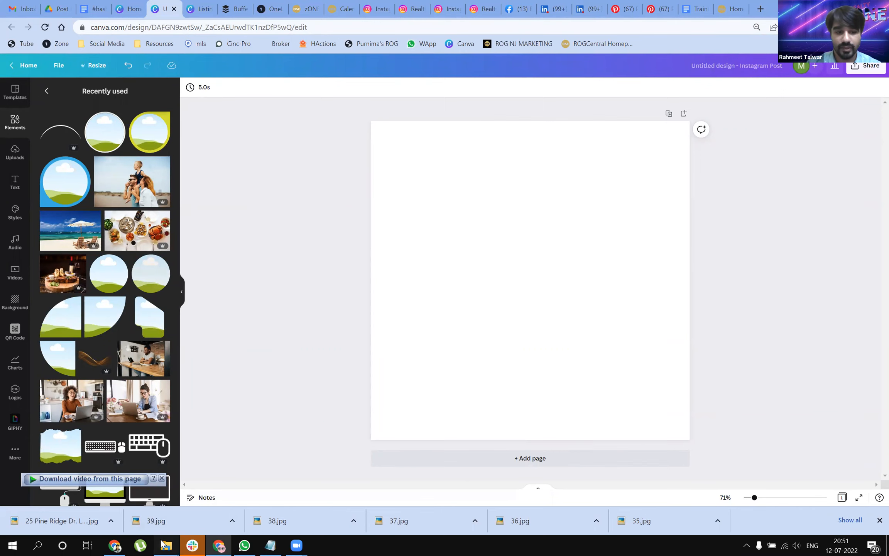
Step: Switch to File Explorer, go to the ROG folder and view the "what does" JPG as an example of circular photo frames
mouse_move(166, 545)
click(68, 500)
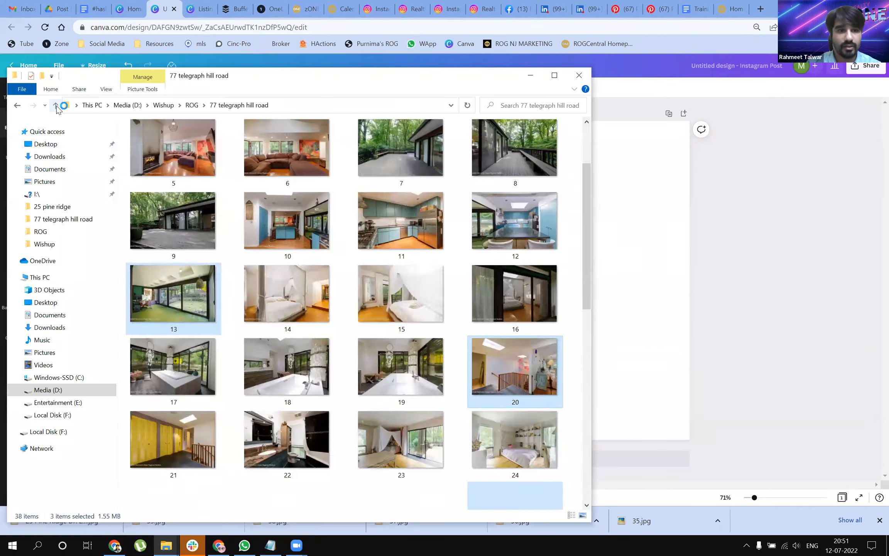
click(192, 105)
scroll(376, 274, down, 5)
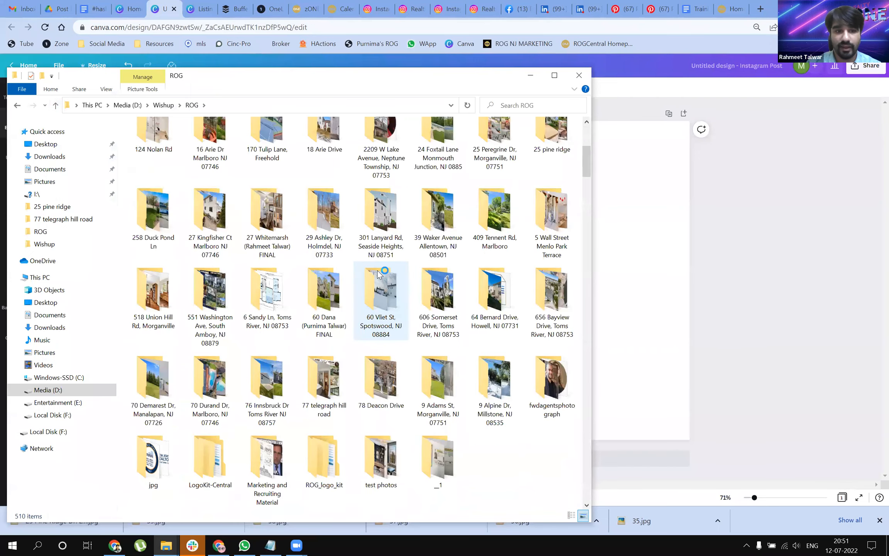
scroll(379, 272, down, 7)
scroll(380, 269, down, 9)
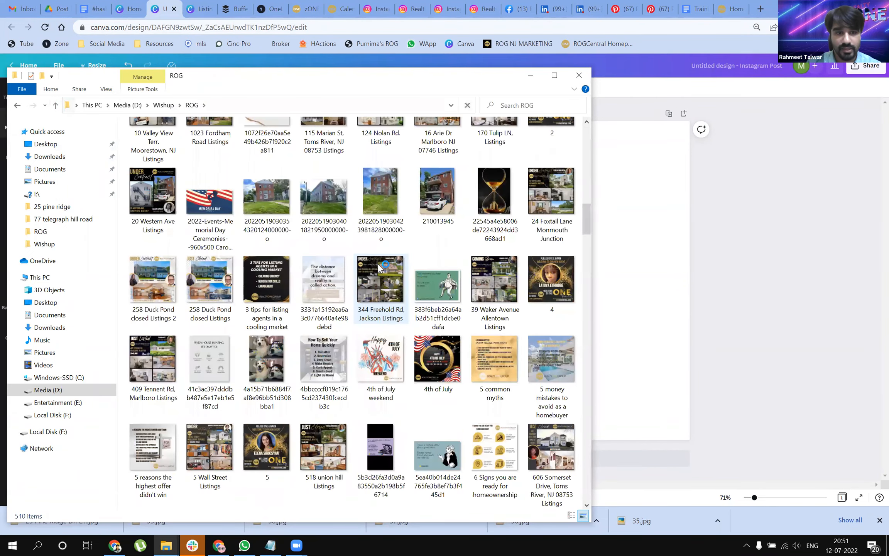
scroll(448, 272, up, 15)
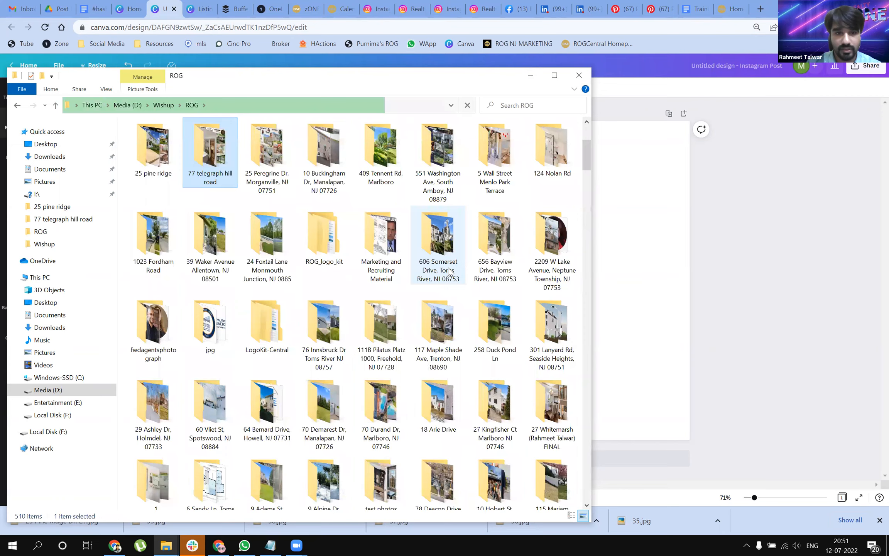
scroll(475, 276, down, 8)
click(133, 464)
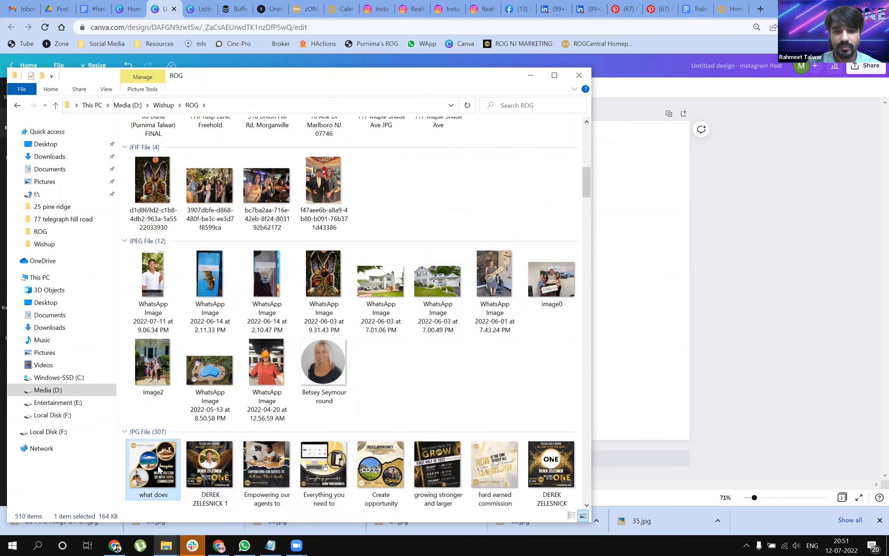
double_click(159, 469)
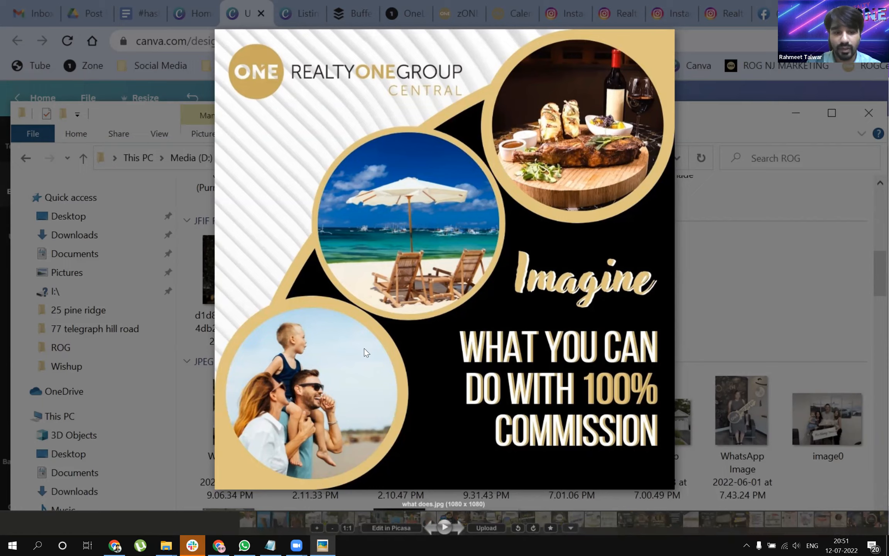
key(Escape)
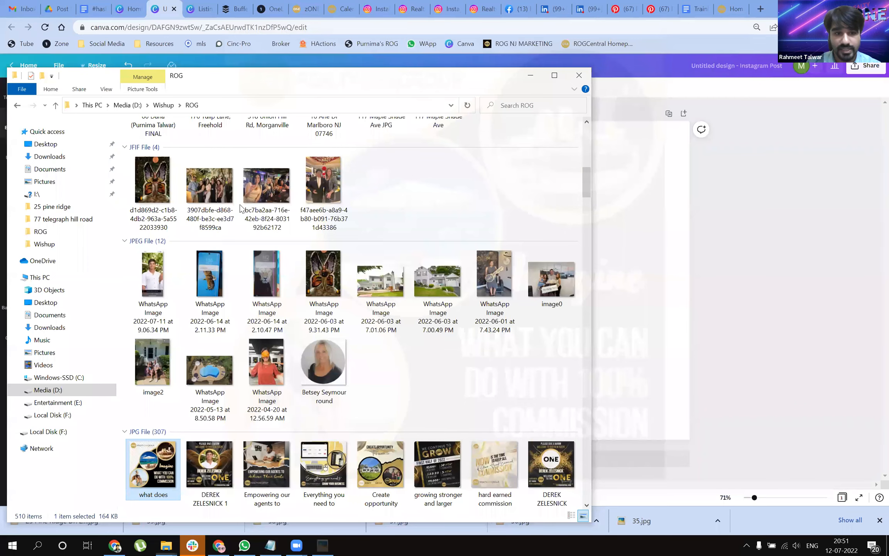
Step: View the "Empowering our agents to" JPG as a torn-paper frame example, then return to the Canva design
scroll(243, 206, down, 3)
double_click(260, 201)
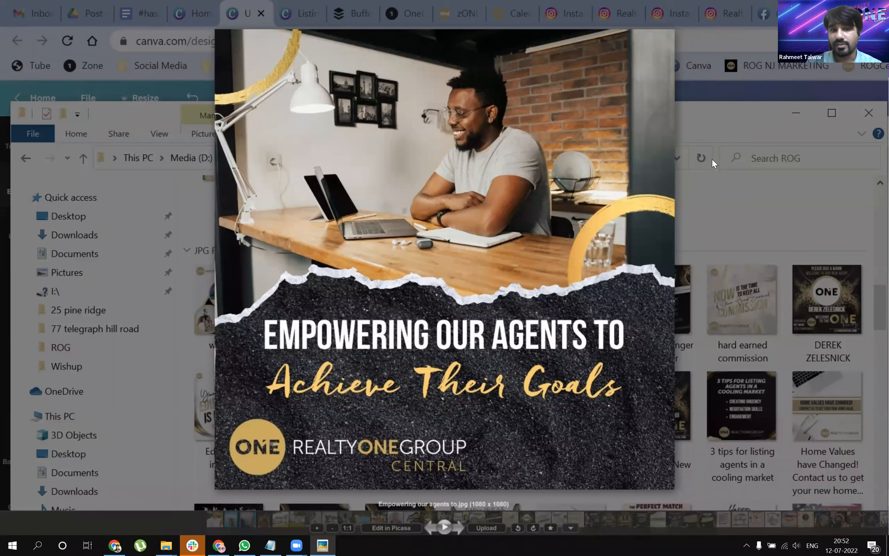
click(667, 22)
click(664, 22)
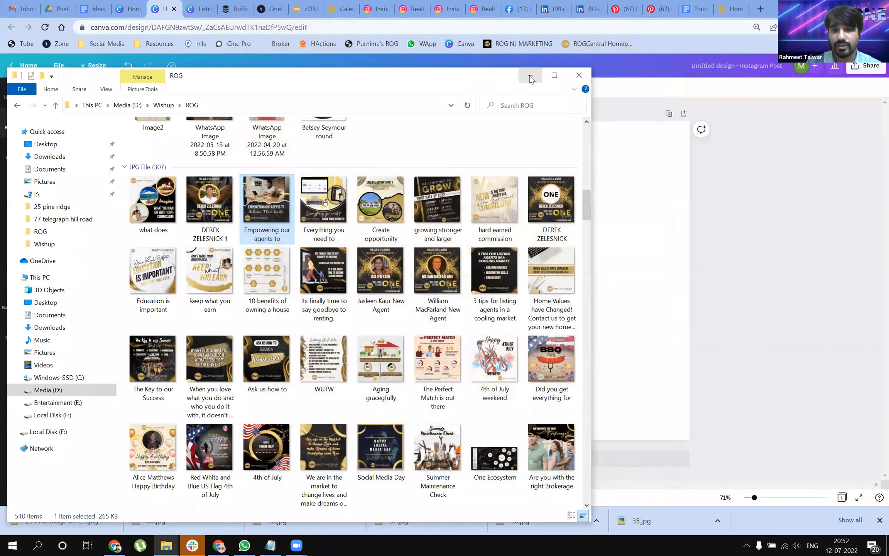
click(529, 75)
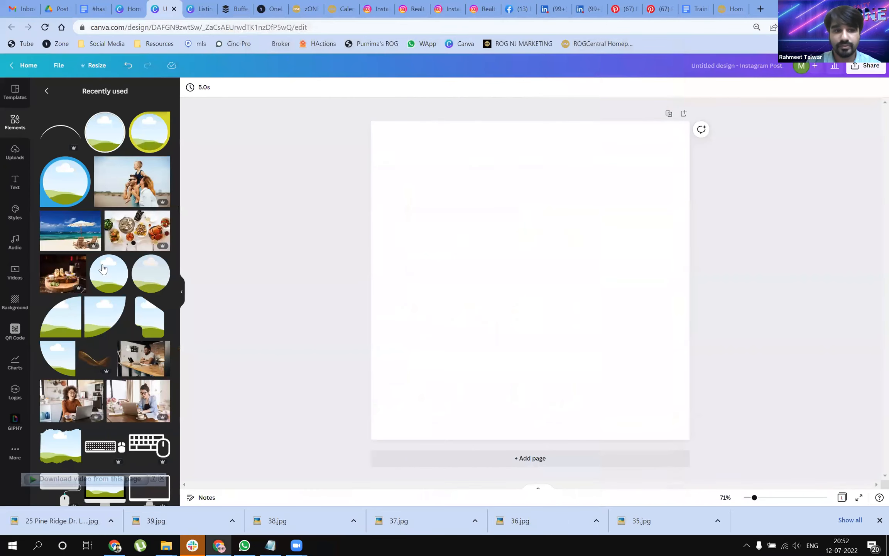
Step: Search the elements for "Frame" and place the laptop frame in the upper left part of the page
click(46, 90)
click(51, 120)
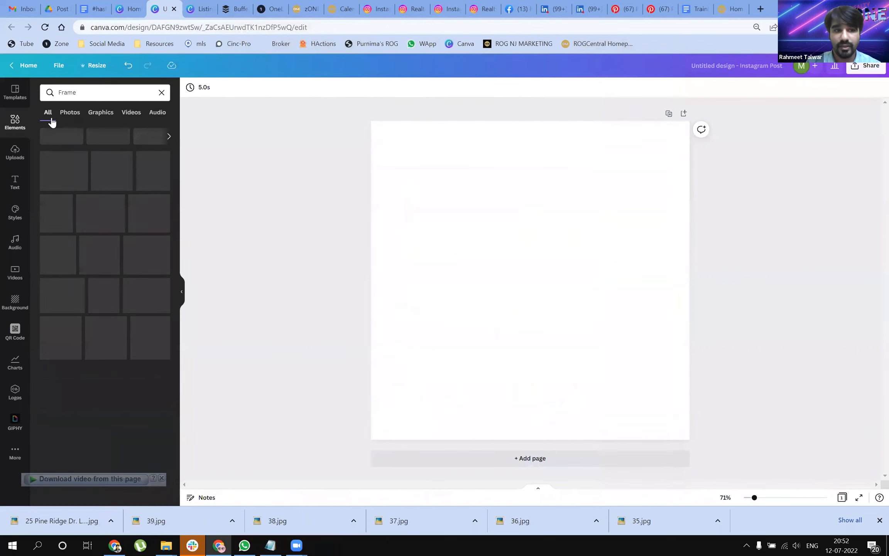
scroll(99, 333, down, 1)
scroll(116, 336, down, 3)
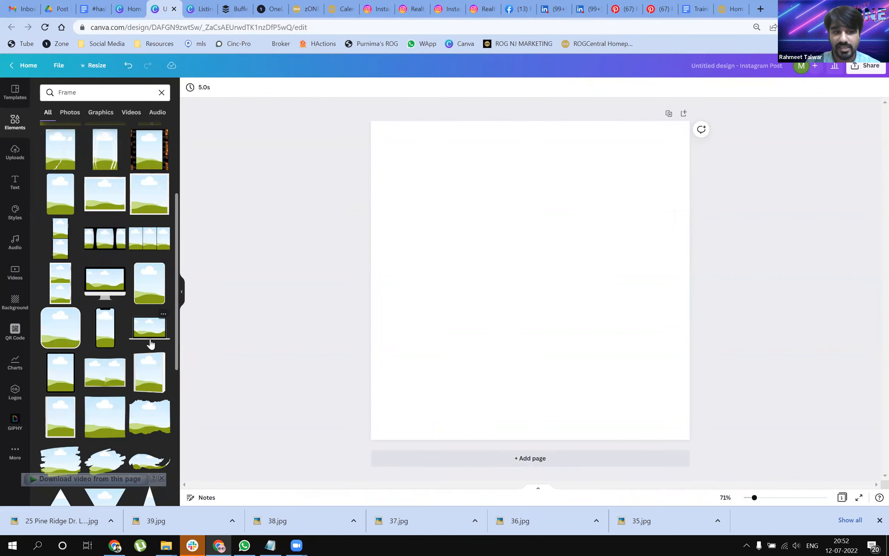
drag(156, 338, 417, 196)
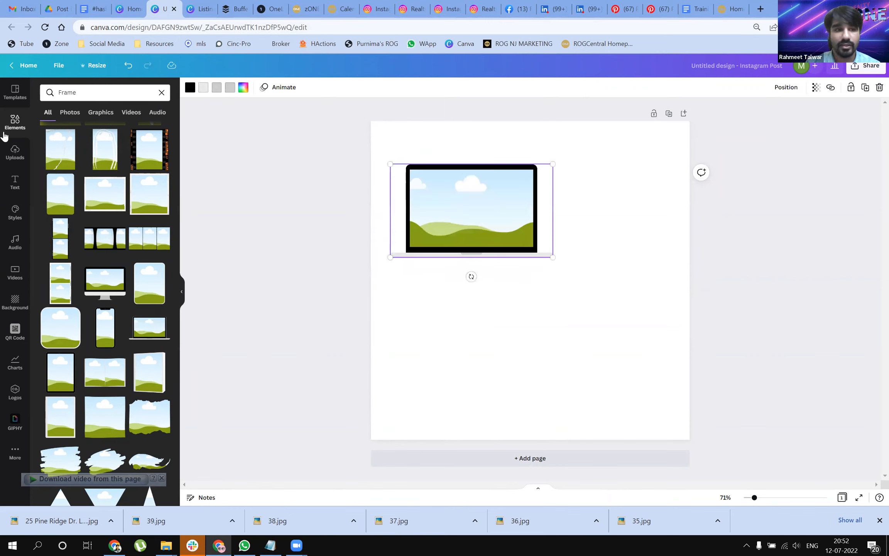
Step: Fill the laptop frame with the uploaded screenshot of the app dashboard
click(13, 152)
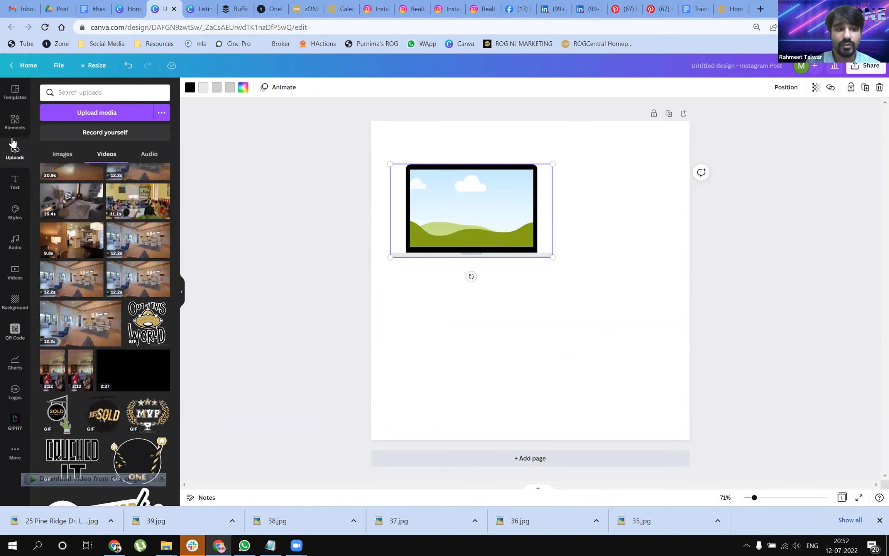
click(48, 153)
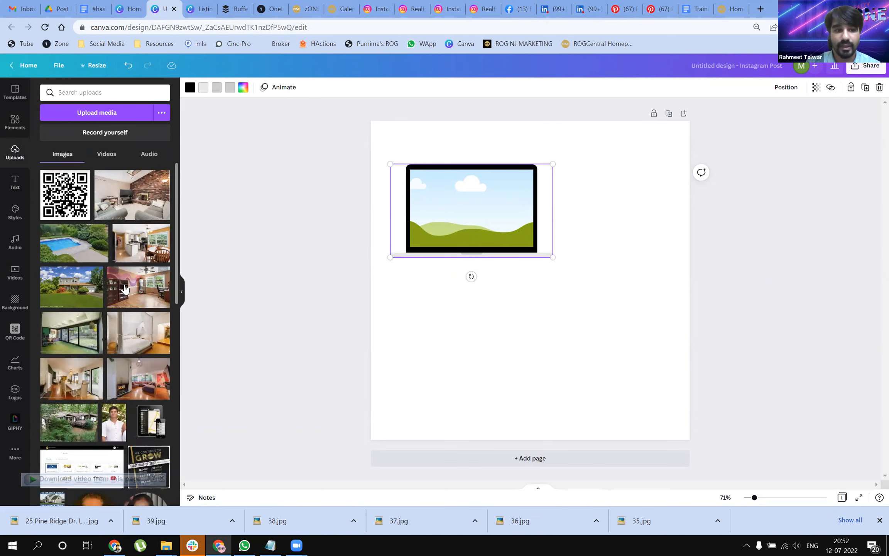
scroll(124, 290, down, 3)
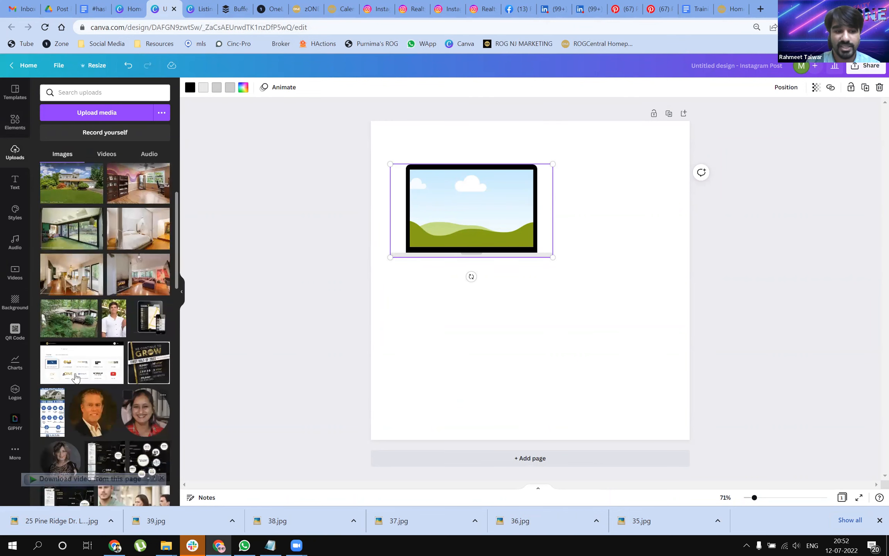
drag(84, 362, 482, 216)
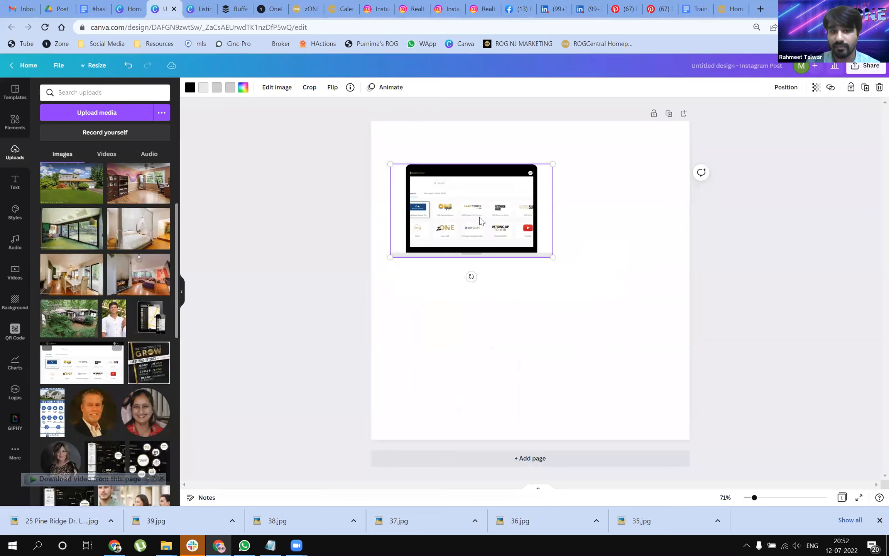
Step: Enlarge the laptop frame to about 70% of the page width and shift the screenshot inside it to the left
double_click(552, 258)
click(544, 263)
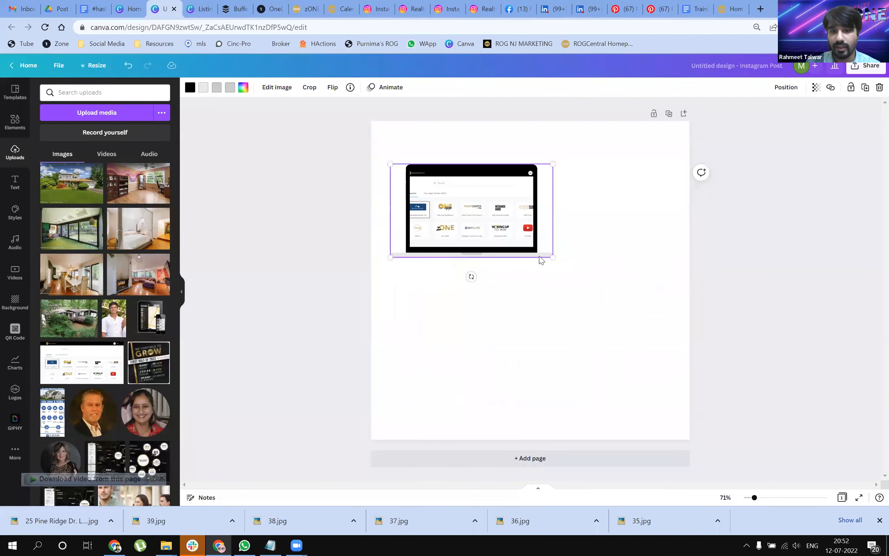
drag(554, 259, 613, 293)
double_click(562, 208)
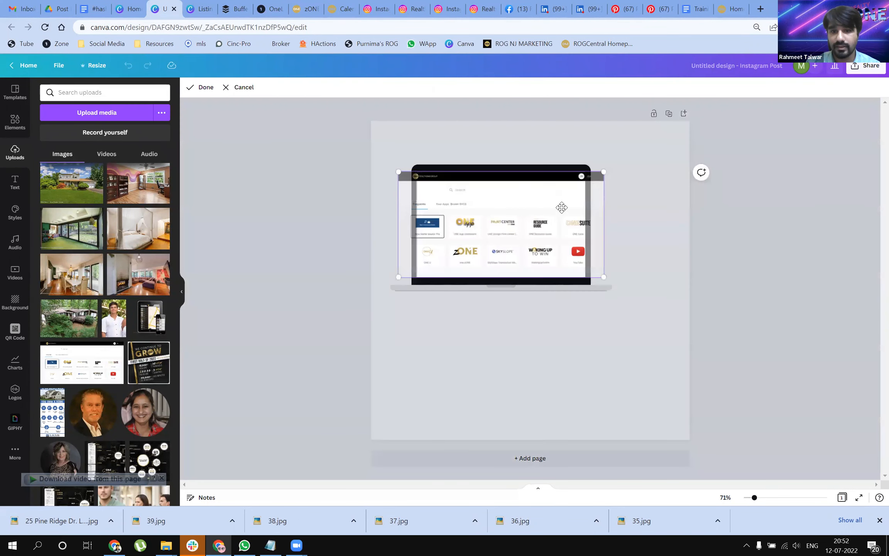
drag(531, 246, 507, 246)
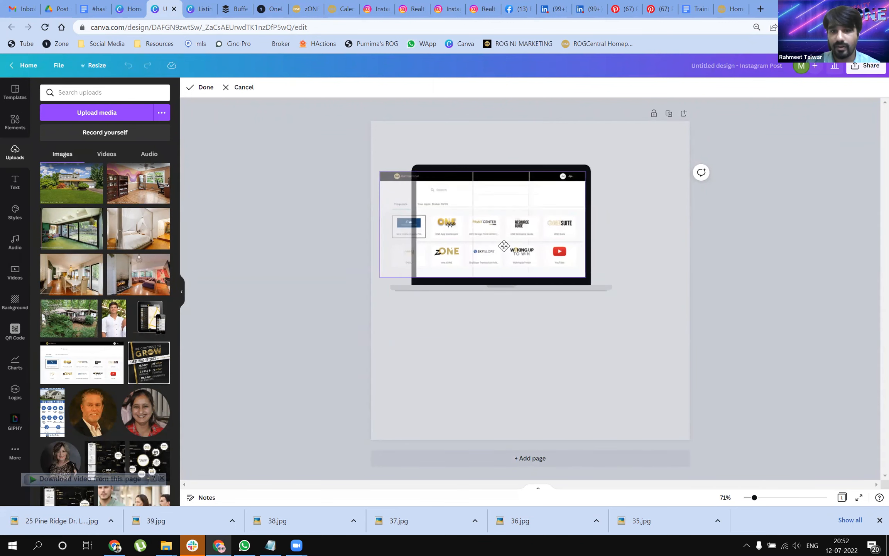
click(514, 381)
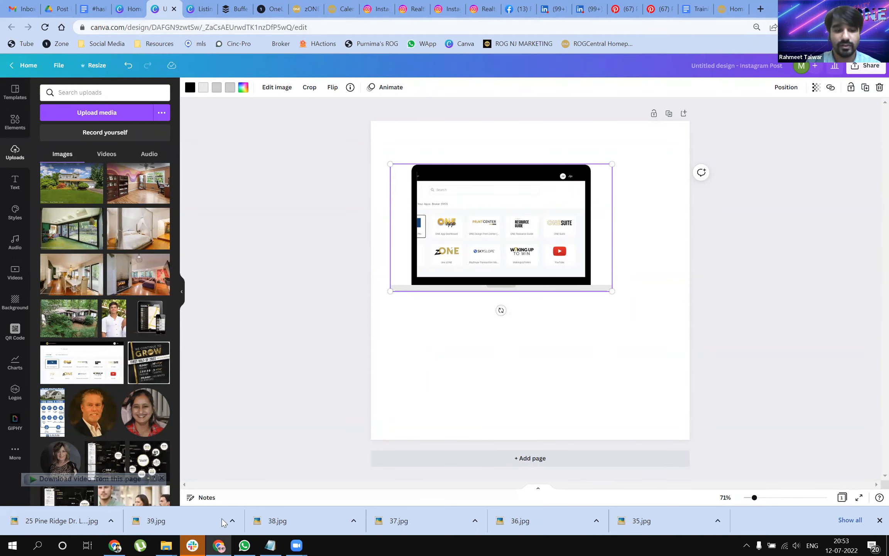
Step: Switch to the ROG folder in File Explorer, view the "Everything you need to" JPG and decline the incoming voice call
click(166, 544)
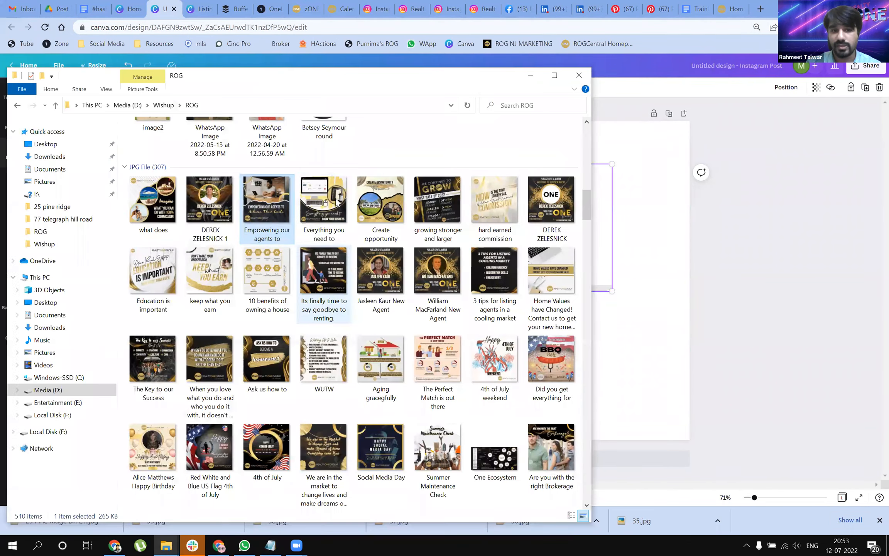
click(337, 200)
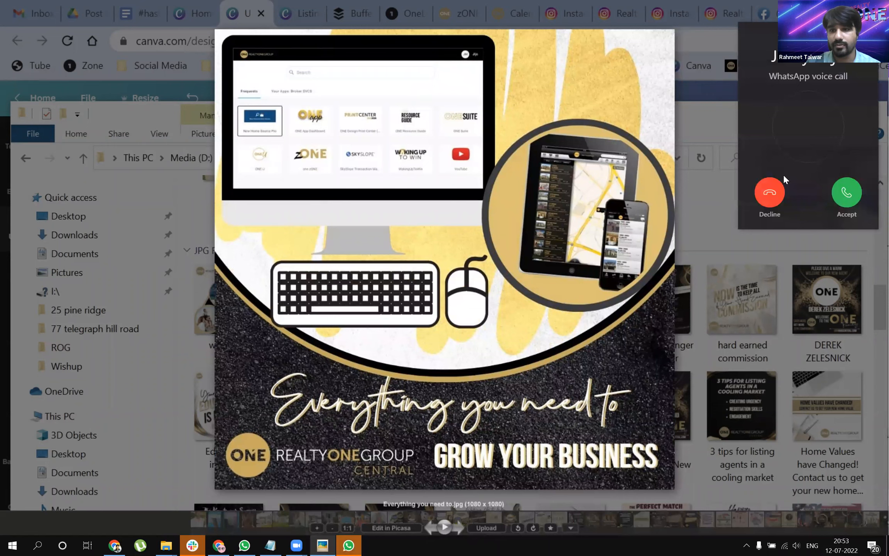
click(778, 190)
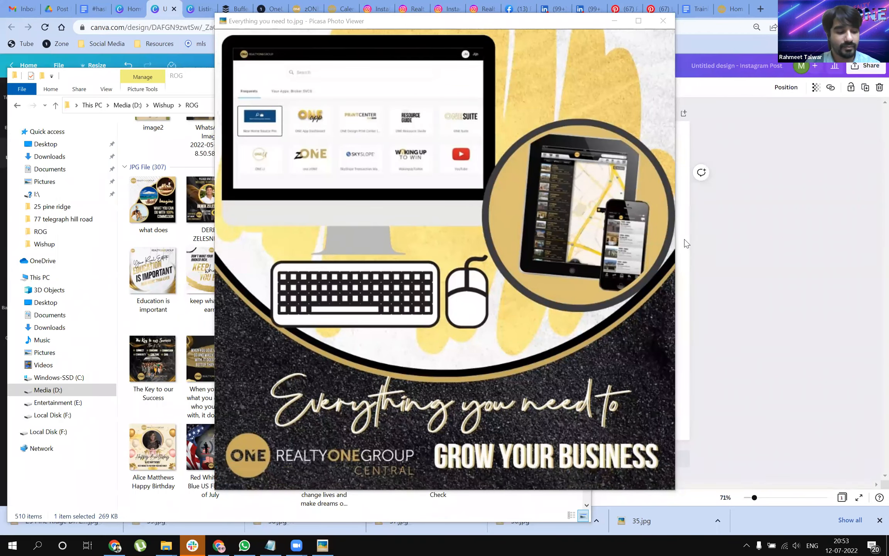
Step: Minimize the picture viewer and the ROG folder window to return to the Canva design, and look through the uploaded images
mouse_move(531, 435)
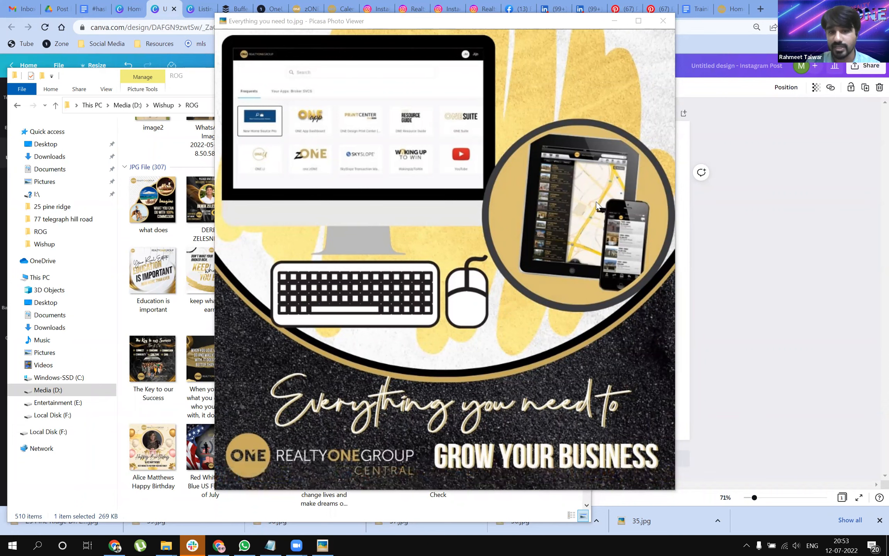
click(626, 23)
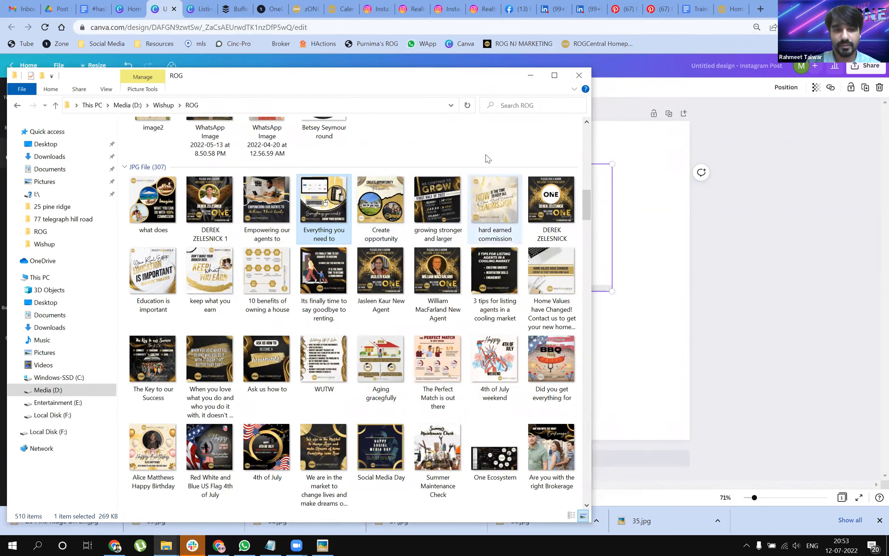
click(529, 76)
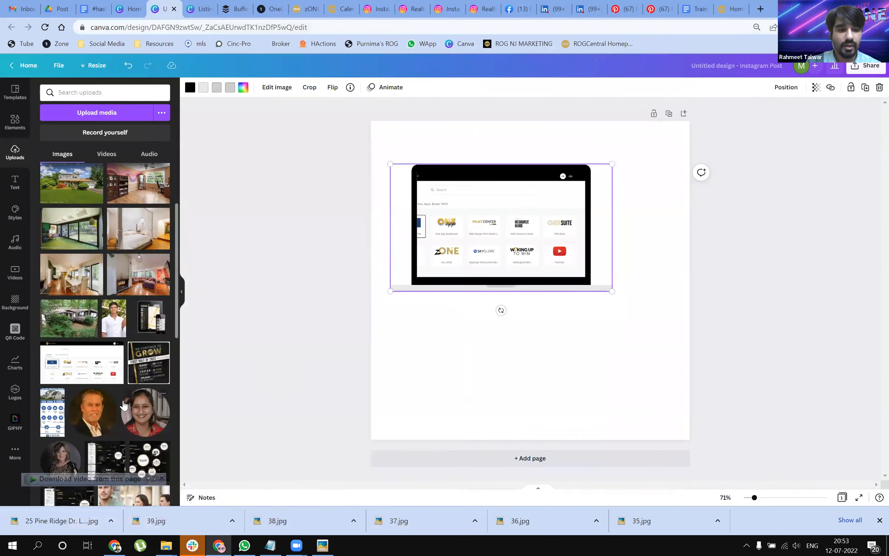
scroll(126, 398, down, 1)
scroll(160, 457, up, 5)
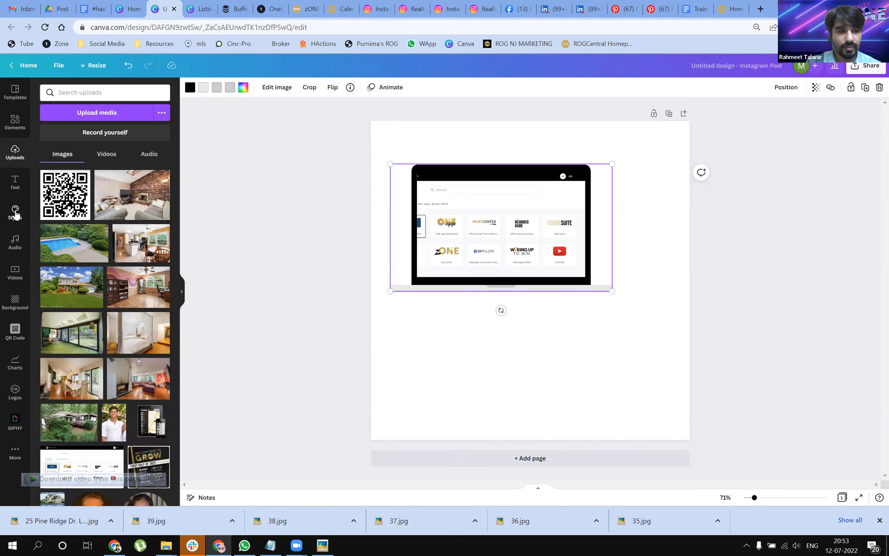
Step: Return to the "Frame" element results and examine the available frame shapes, from circles and brush strokes to device mockups
click(15, 130)
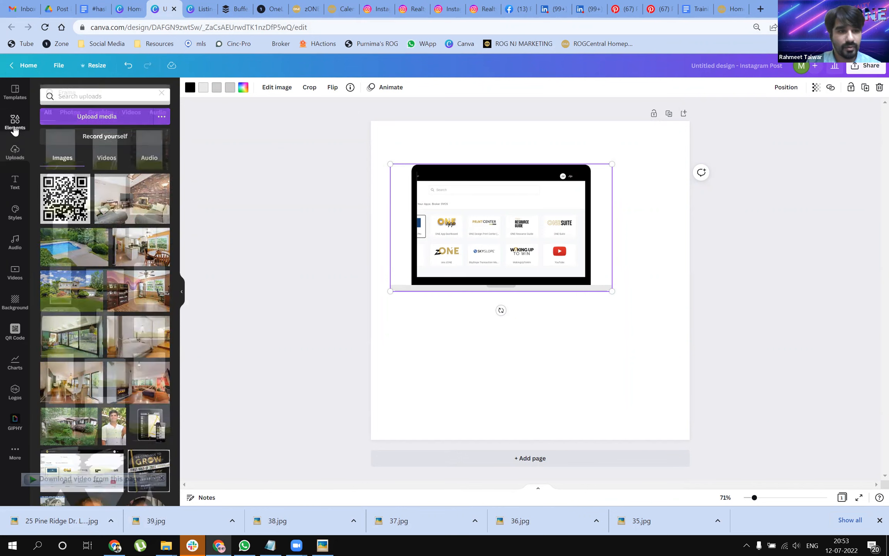
scroll(135, 348, down, 5)
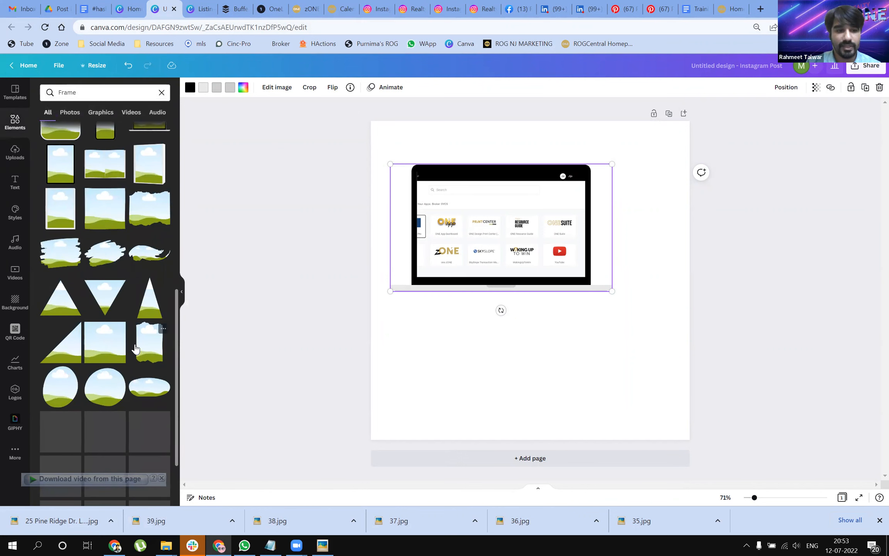
scroll(135, 347, down, 3)
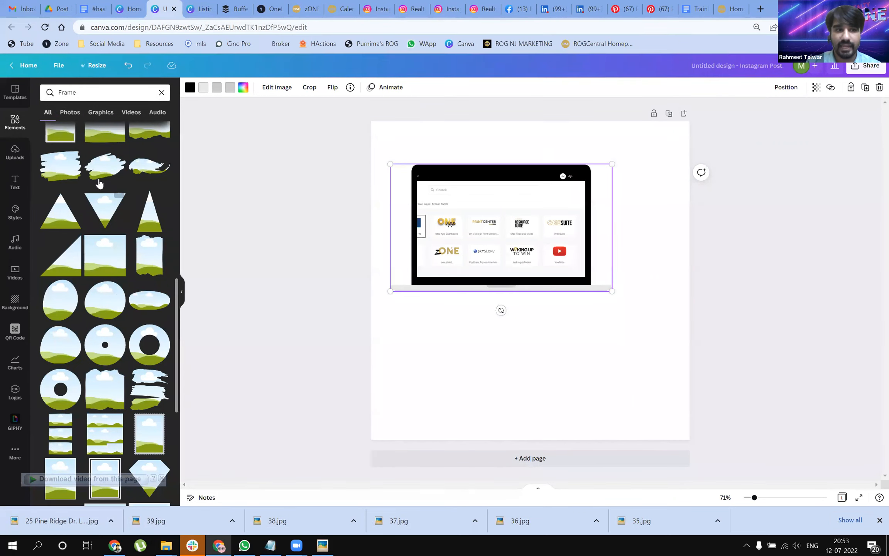
scroll(102, 174, up, 10)
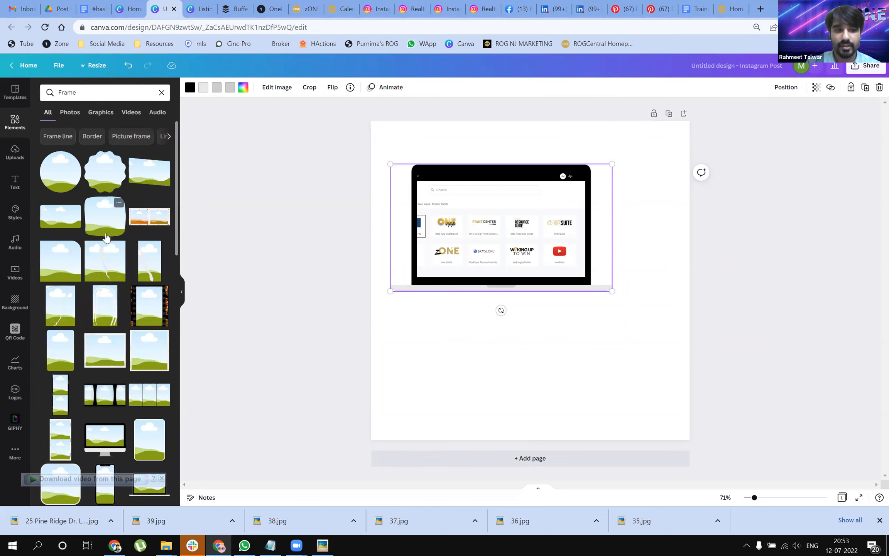
scroll(107, 239, down, 1)
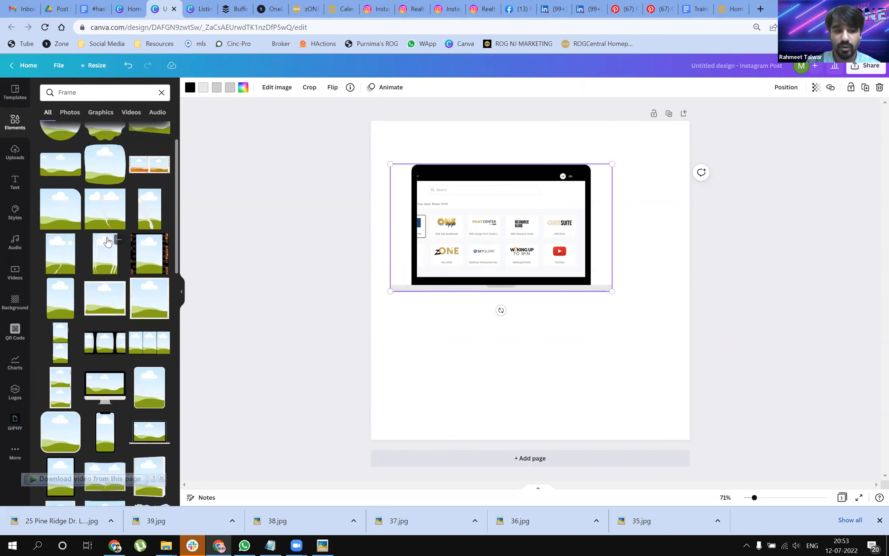
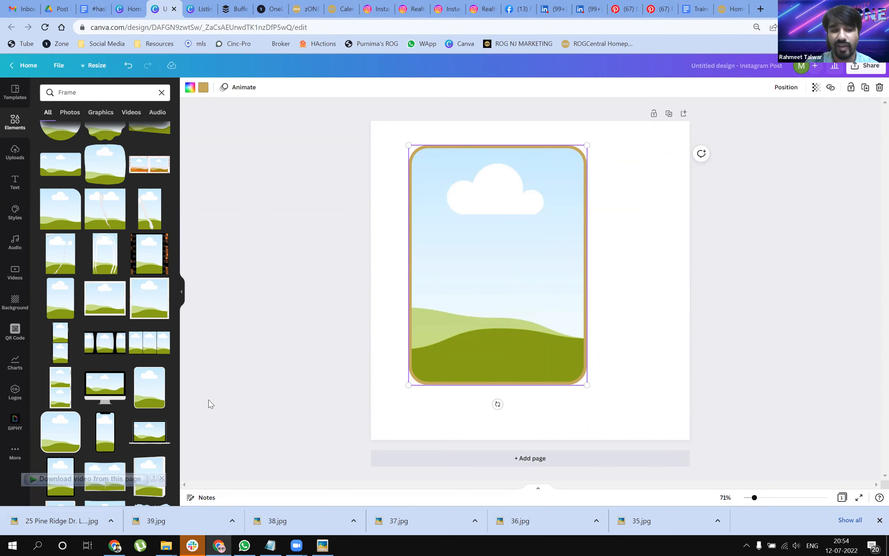
Step: Delete the rounded rectangle frame from the page and place the square frame with thin diagonal stripes from the "Frame" results
scroll(97, 248, down, 5)
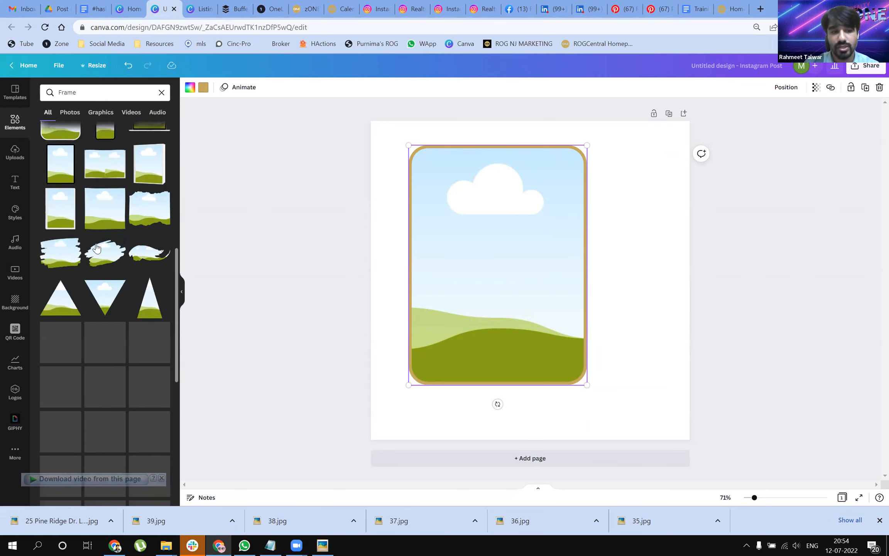
scroll(97, 248, down, 10)
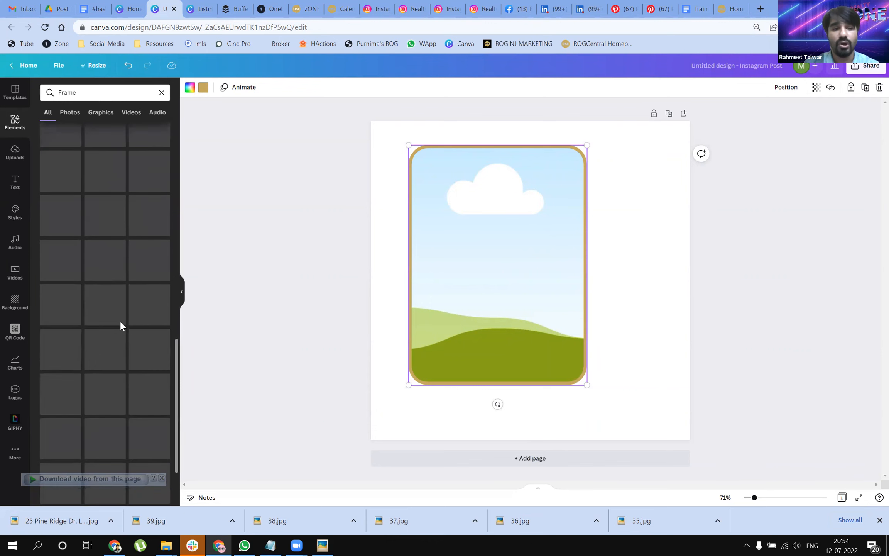
scroll(121, 326, down, 2)
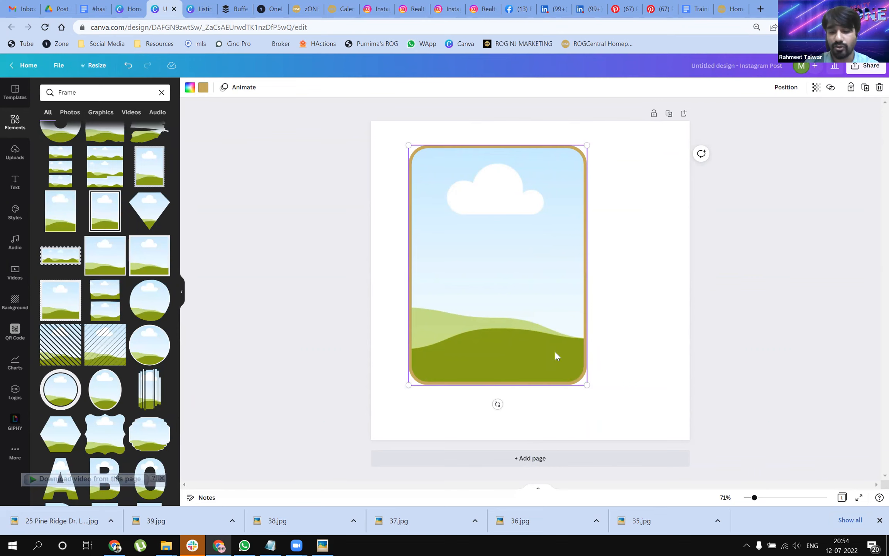
key(Delete)
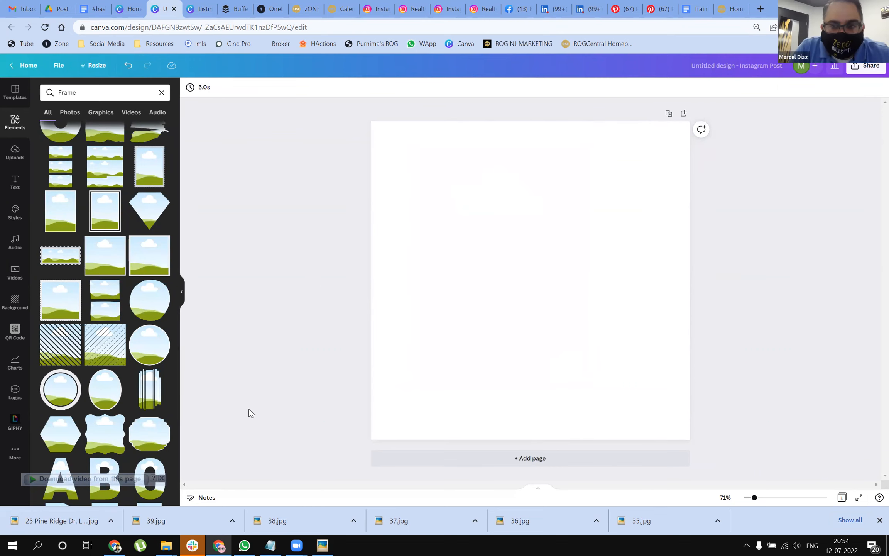
drag(106, 358, 423, 238)
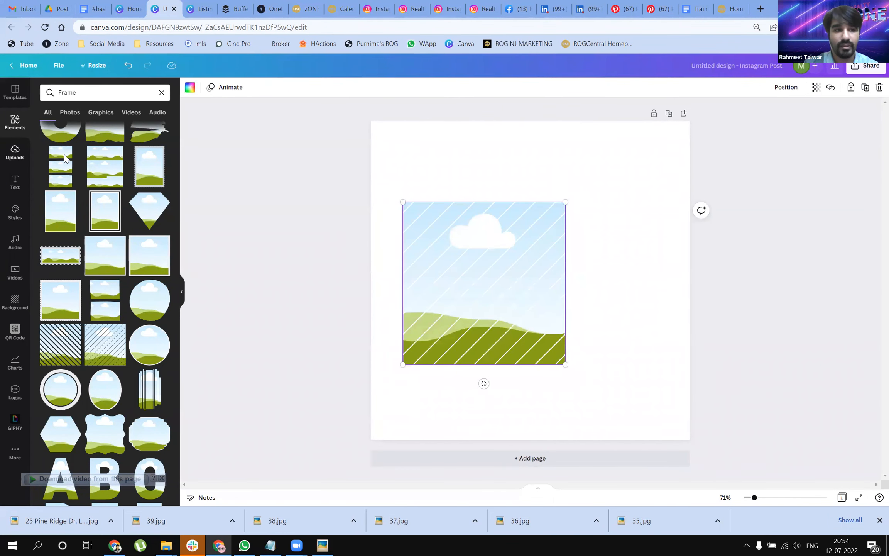
Step: Fill the striped frame with the uploaded swimming pool photo and shift the photo to the right inside it
click(18, 153)
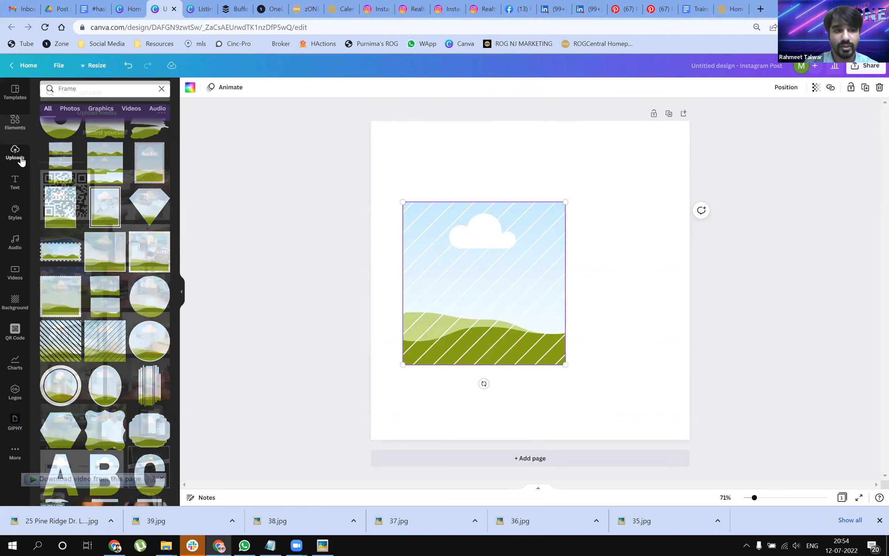
drag(81, 247, 515, 309)
drag(505, 453, 500, 340)
click(563, 363)
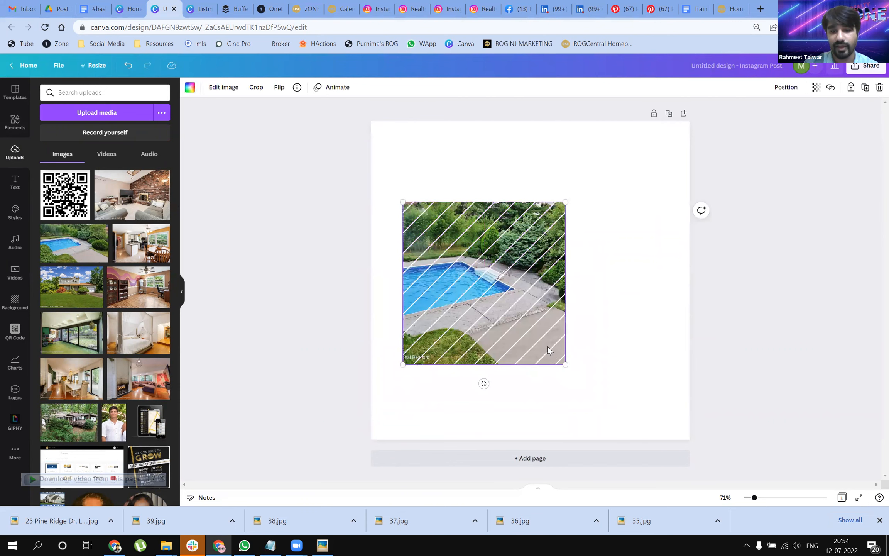
double_click(565, 342)
drag(564, 341, 663, 346)
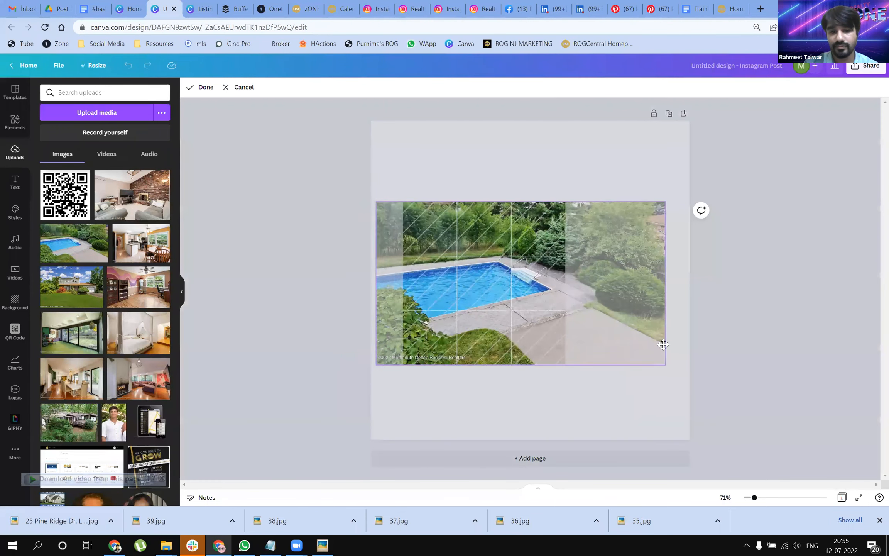
click(571, 411)
Step: Enlarge the striped frame to about 755 × 755 and shift the pool photo to the left inside it
drag(565, 364, 626, 401)
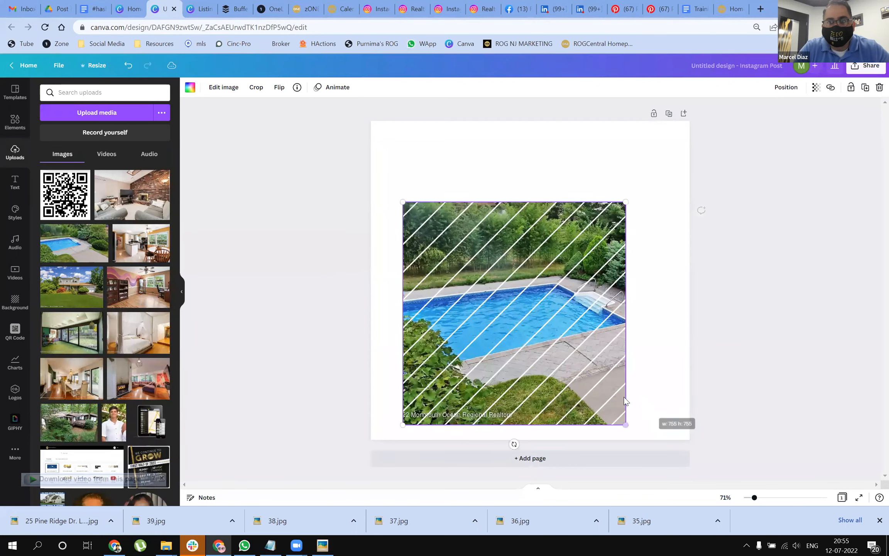
double_click(565, 348)
drag(544, 351, 473, 354)
click(337, 159)
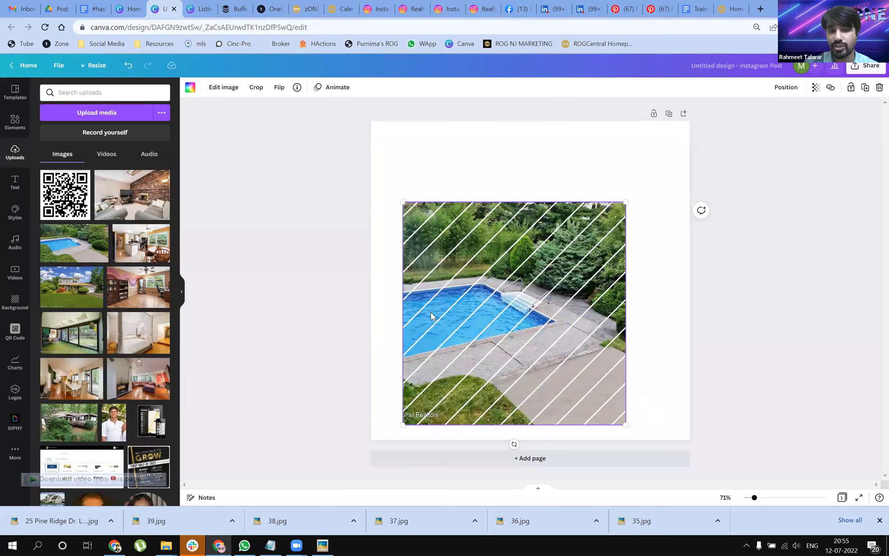
Step: Rotate the pool photo frame to 90° and reposition the photo slightly inside it
drag(514, 443, 343, 311)
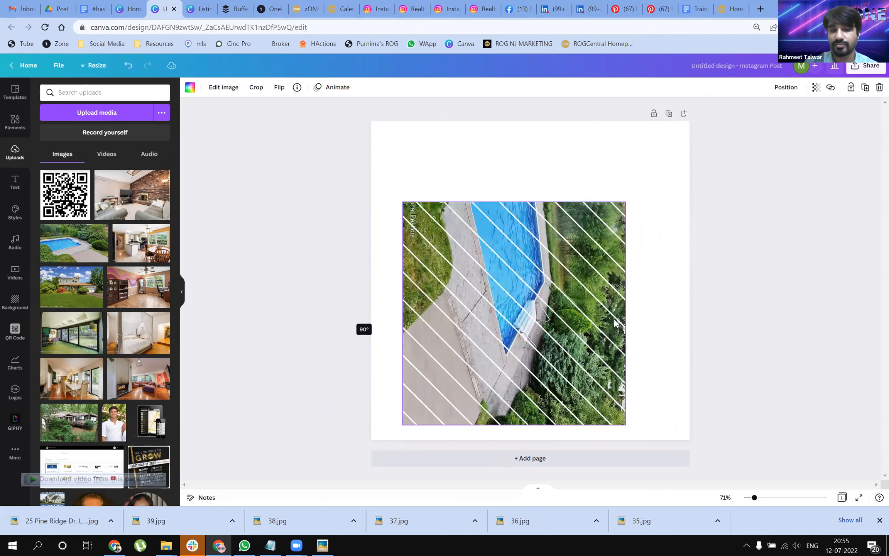
double_click(577, 319)
drag(577, 395, 628, 313)
drag(501, 310, 496, 321)
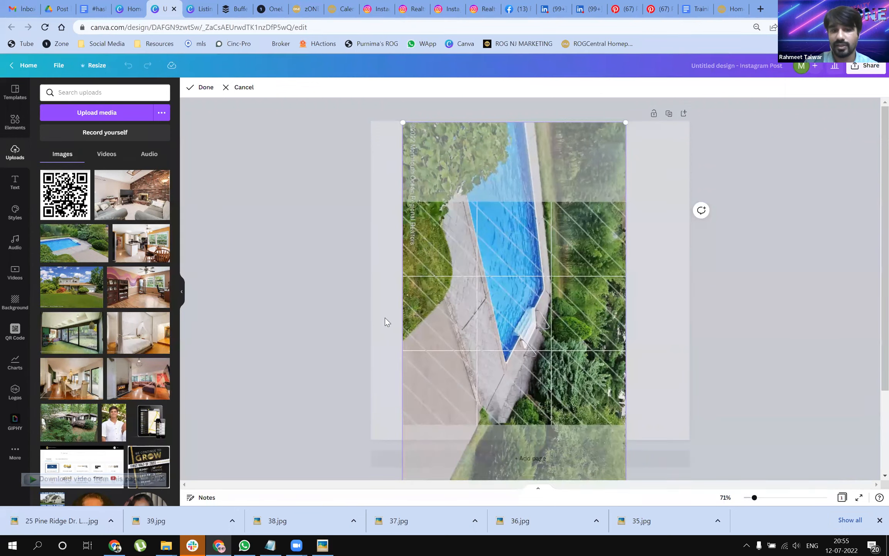
click(385, 318)
Step: Turn the pool photo frame back upright to 0° and deselect it
drag(384, 313, 517, 437)
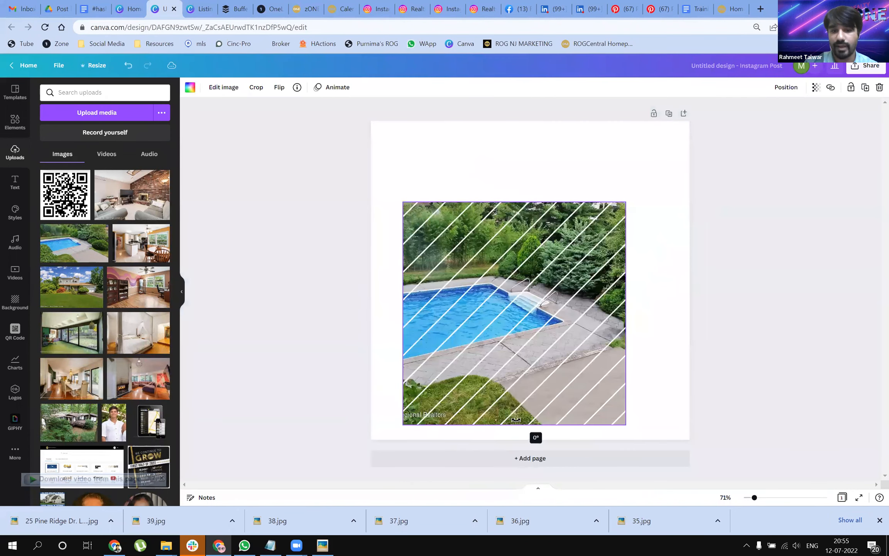
click(665, 348)
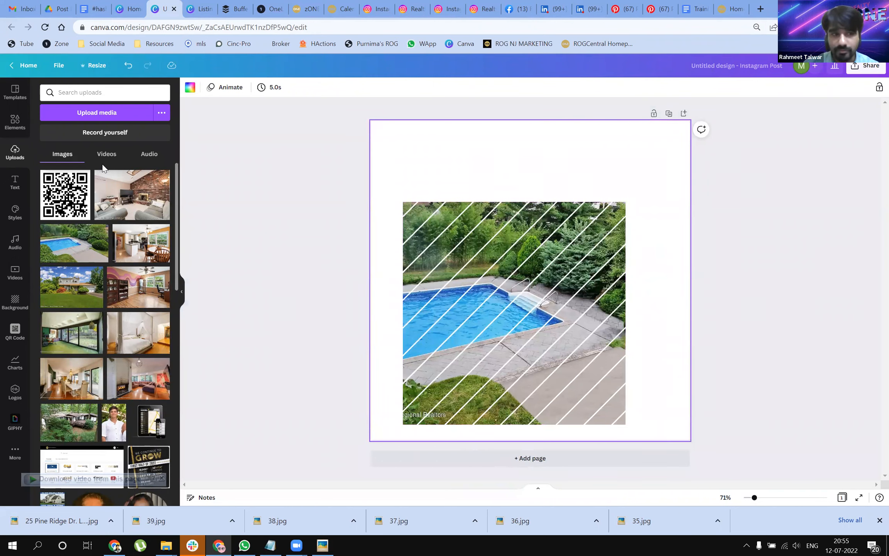
Step: Return to the "Frame" element results and delete the pool photo and its striped frame from the page
click(14, 121)
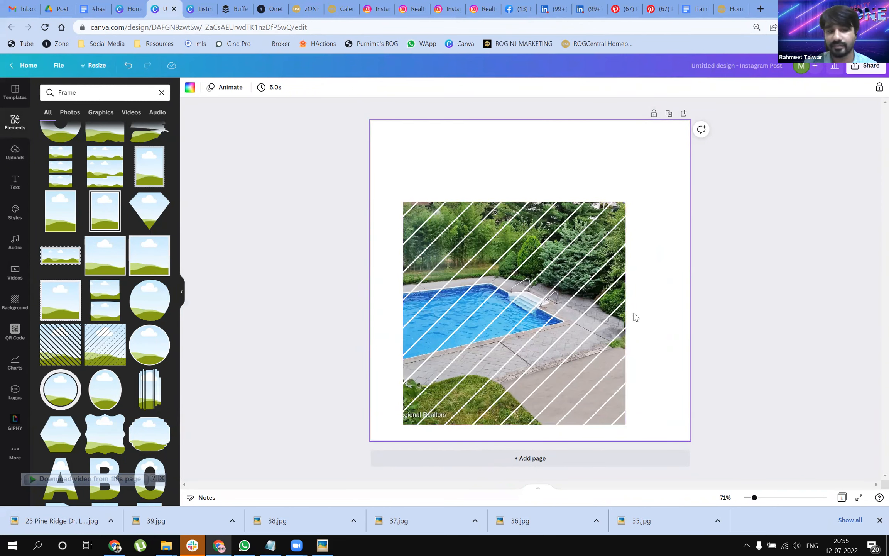
click(546, 303)
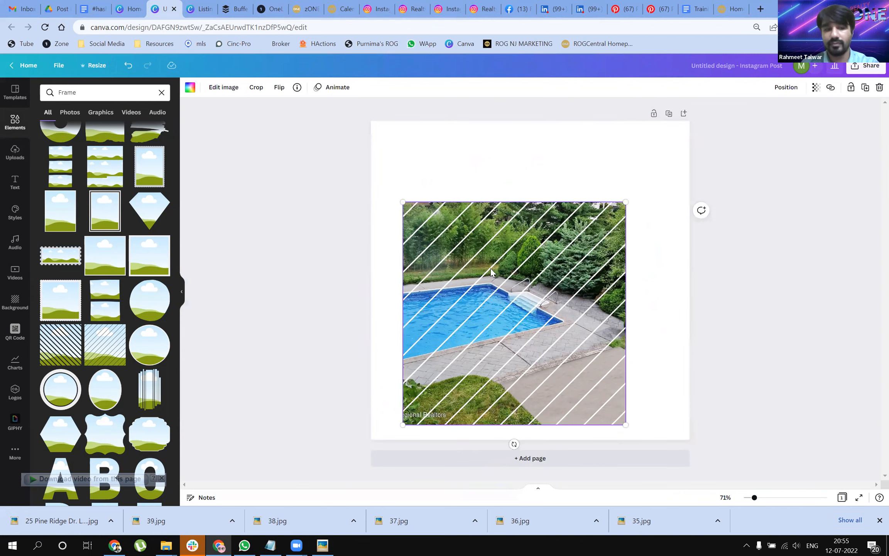
key(Delete)
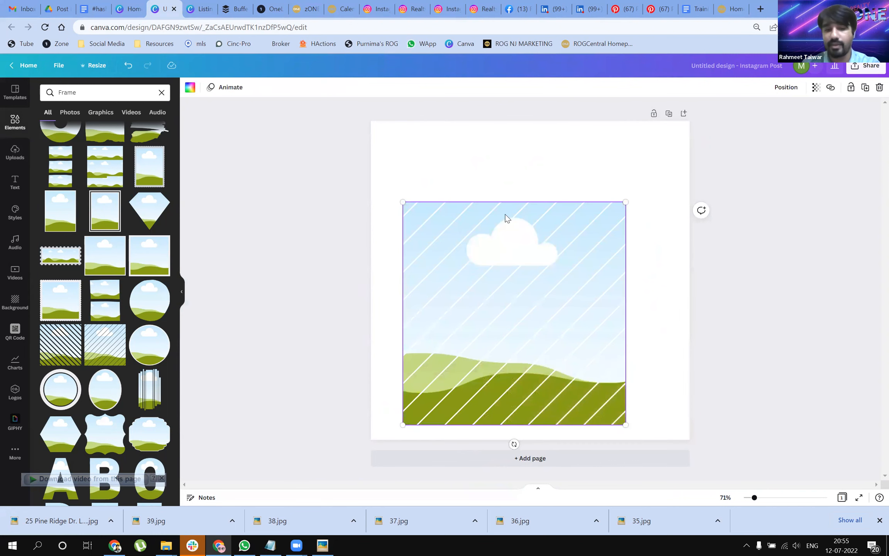
key(Delete)
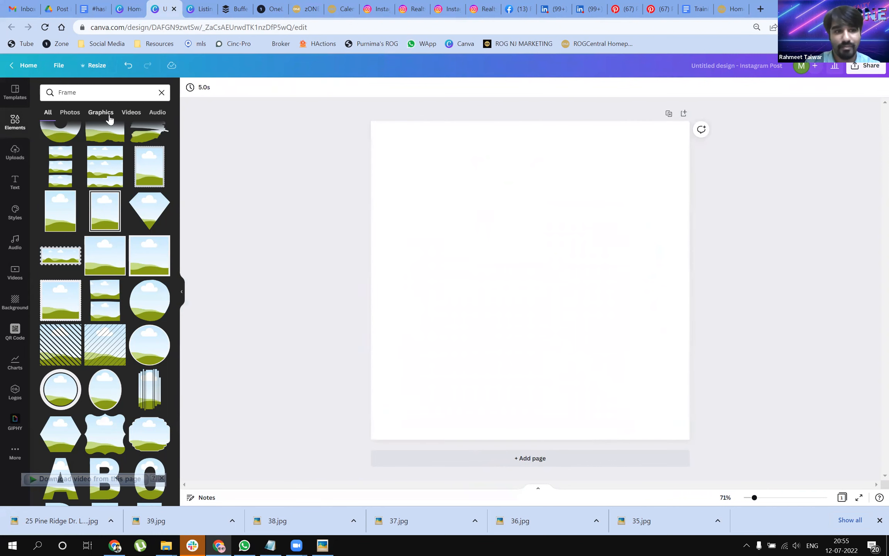
Step: Glance at the graphics matching "Frame", clear that search and search the elements for "golden waves"
click(108, 116)
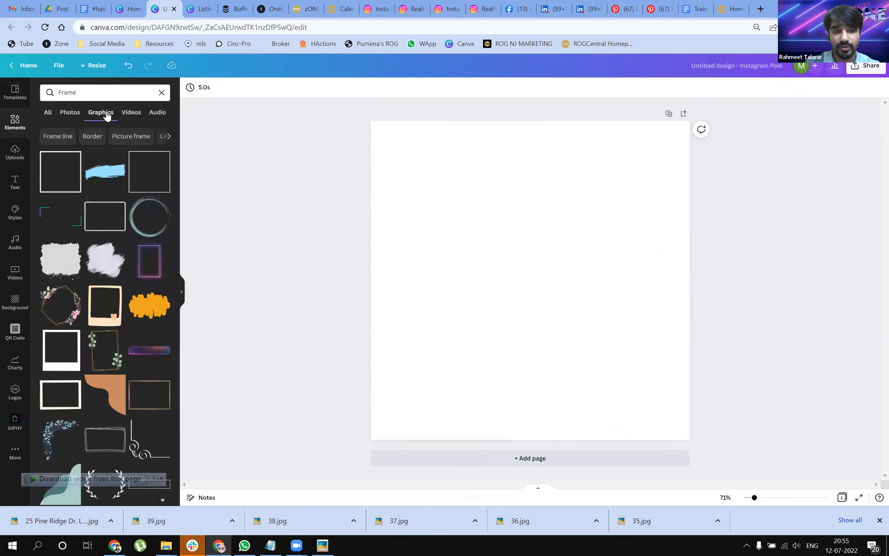
click(161, 94)
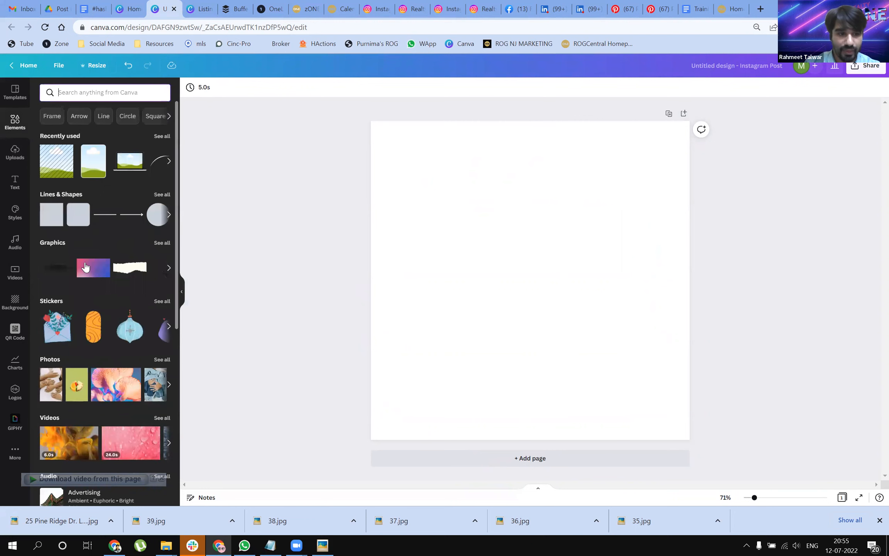
scroll(128, 262, down, 3)
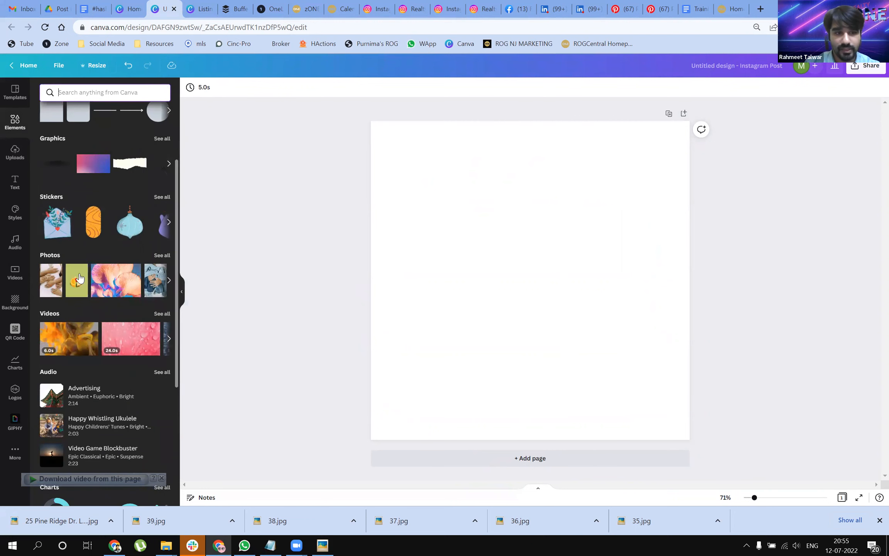
scroll(108, 247, up, 3)
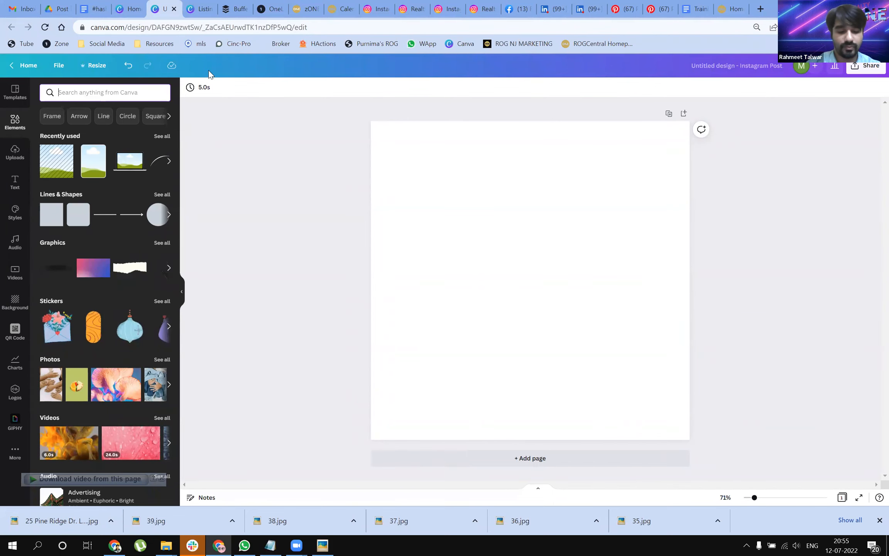
text(gol)
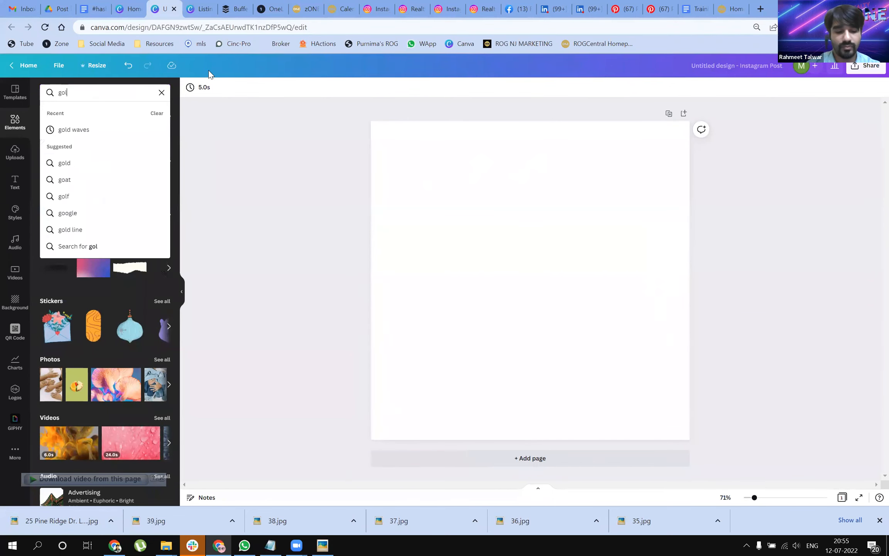
text(den waves)
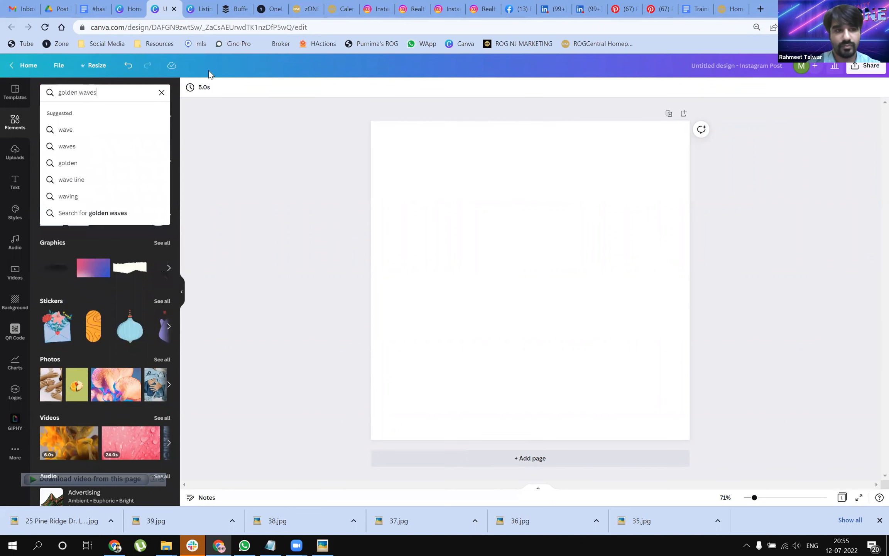
key(Return)
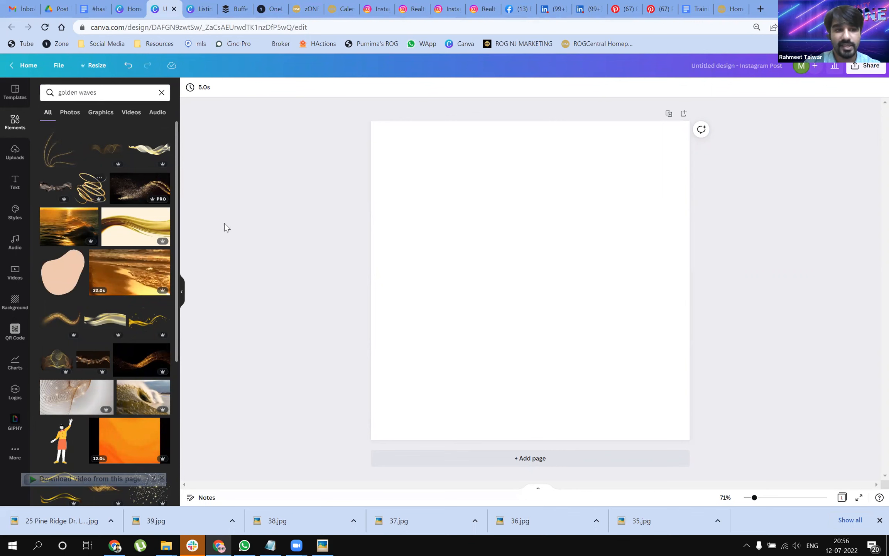
Step: Add the thin golden wave ribbon graphic as the full-page background and set its transparency to 52
scroll(81, 299, down, 3)
scroll(162, 352, down, 2)
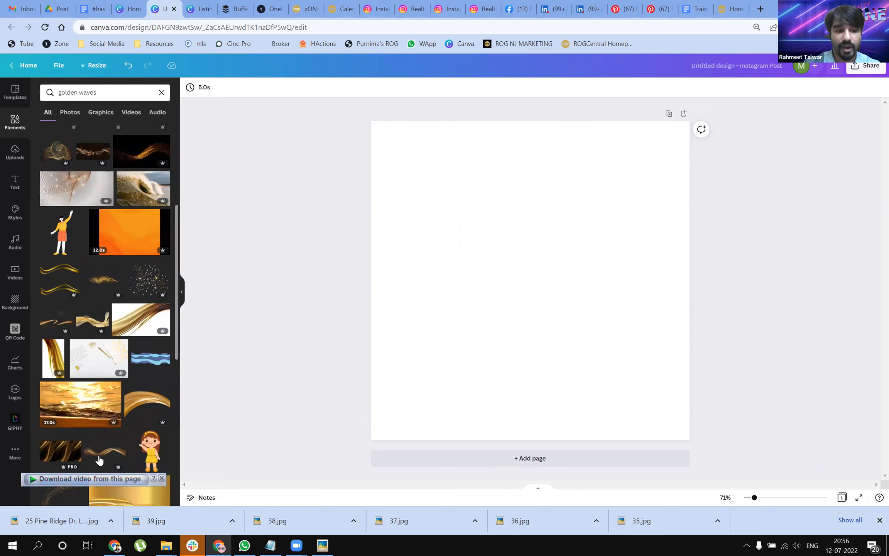
drag(105, 450, 394, 267)
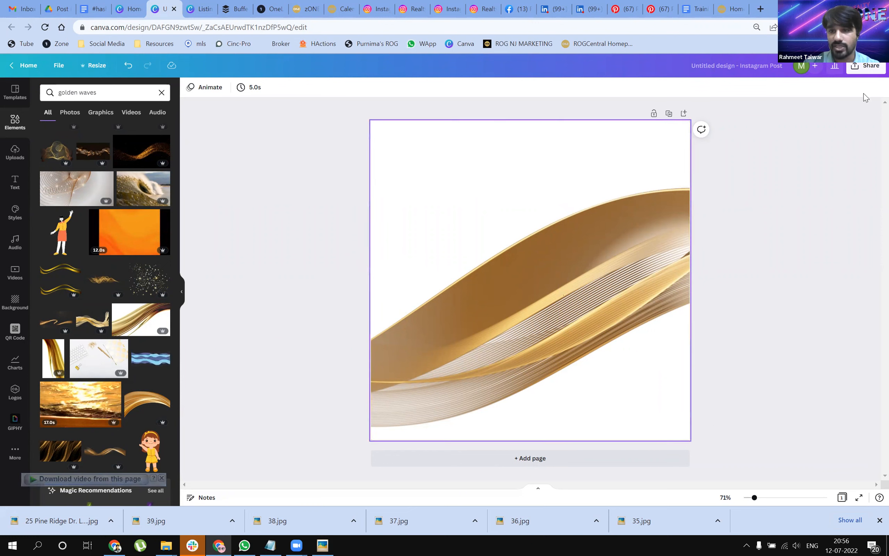
click(844, 87)
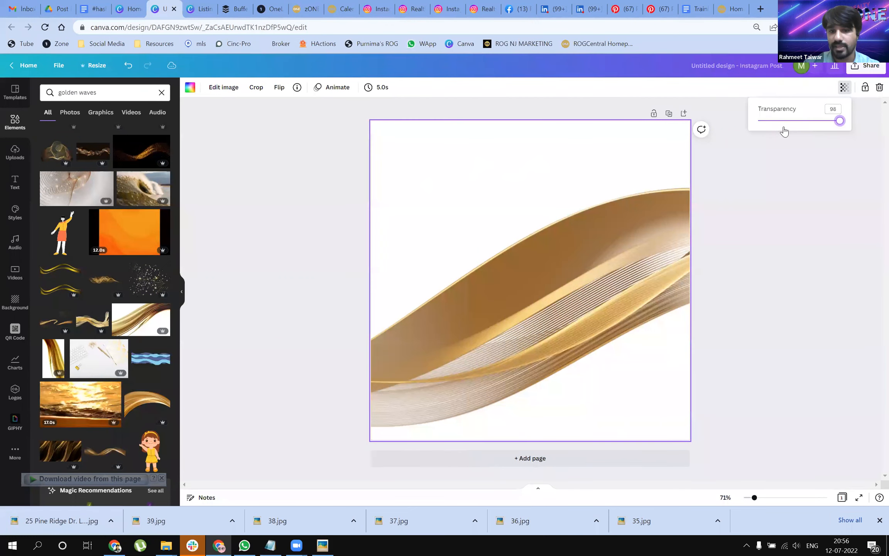
drag(784, 131, 801, 126)
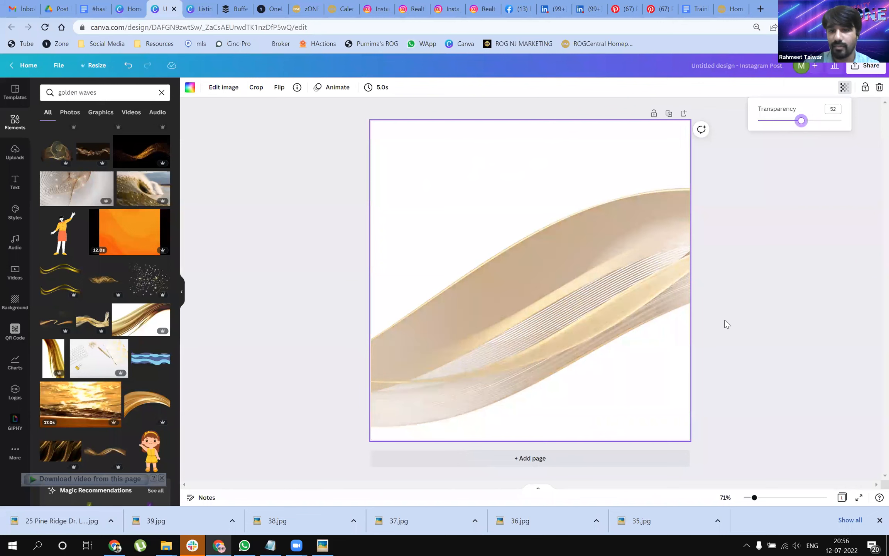
click(724, 362)
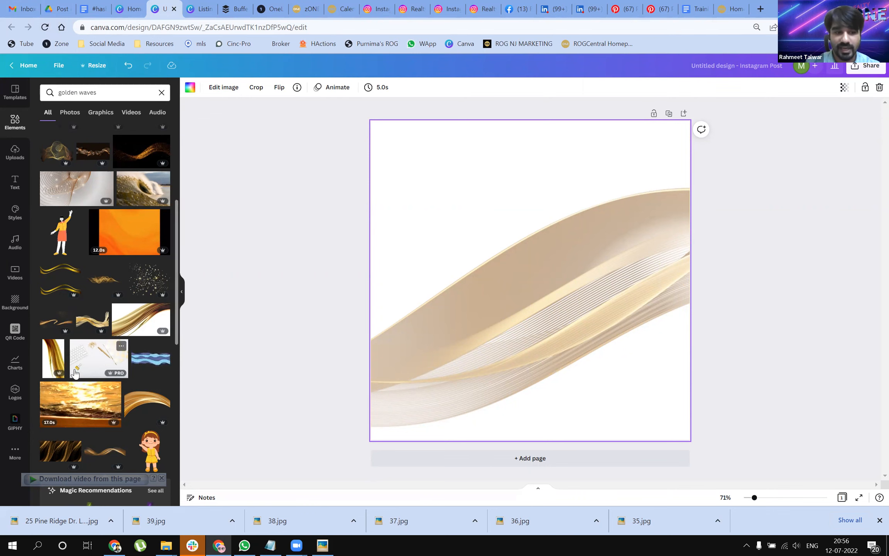
Step: Return to the unfiltered elements library, look through its suggested search keywords, and delete the golden wave background
scroll(101, 348, down, 4)
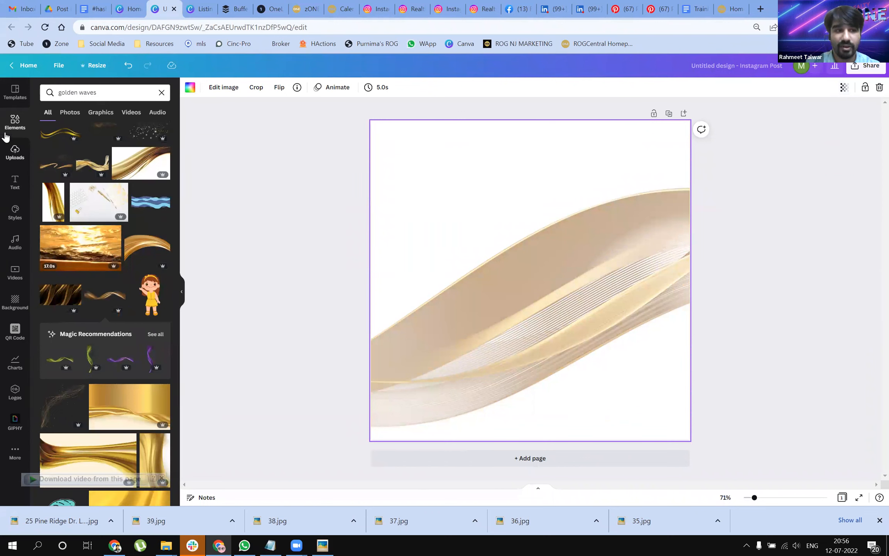
click(16, 121)
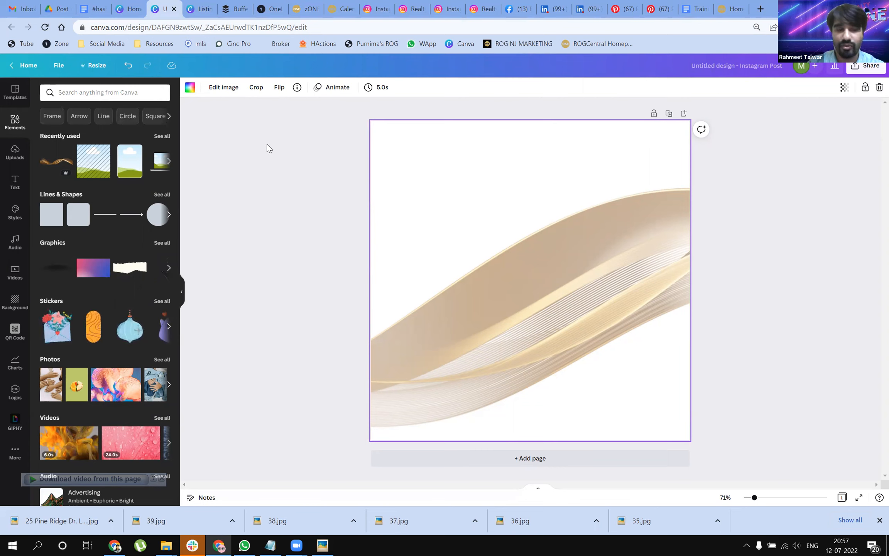
click(169, 116)
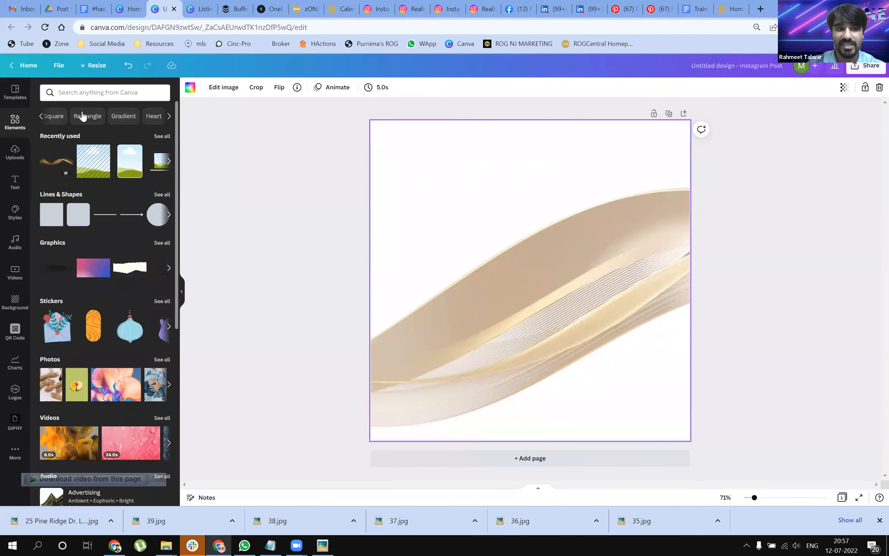
click(41, 116)
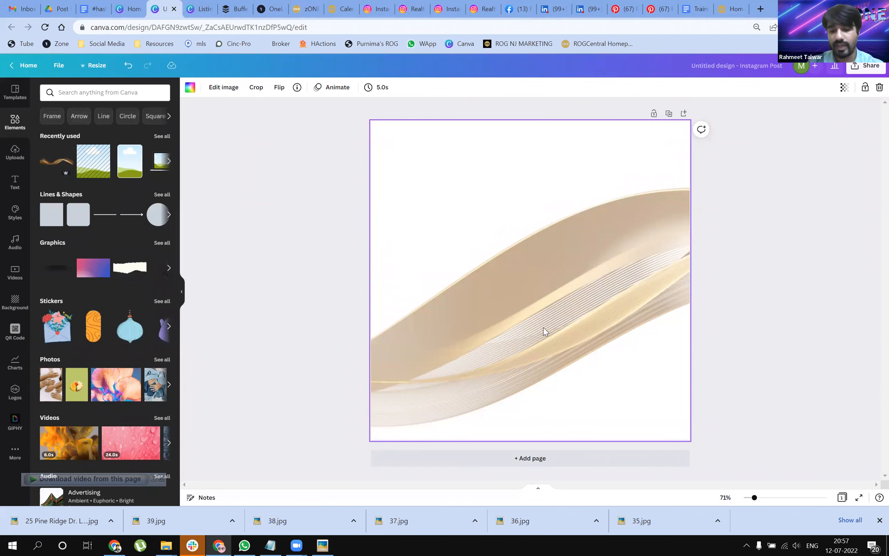
key(Delete)
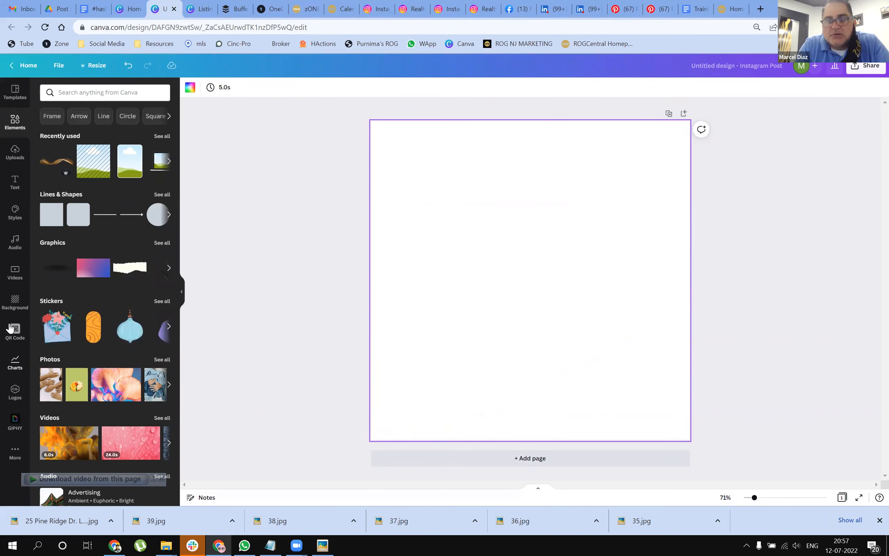
Step: Display the background library, and check the computer's speaker volume and the Zoom audio settings
click(16, 306)
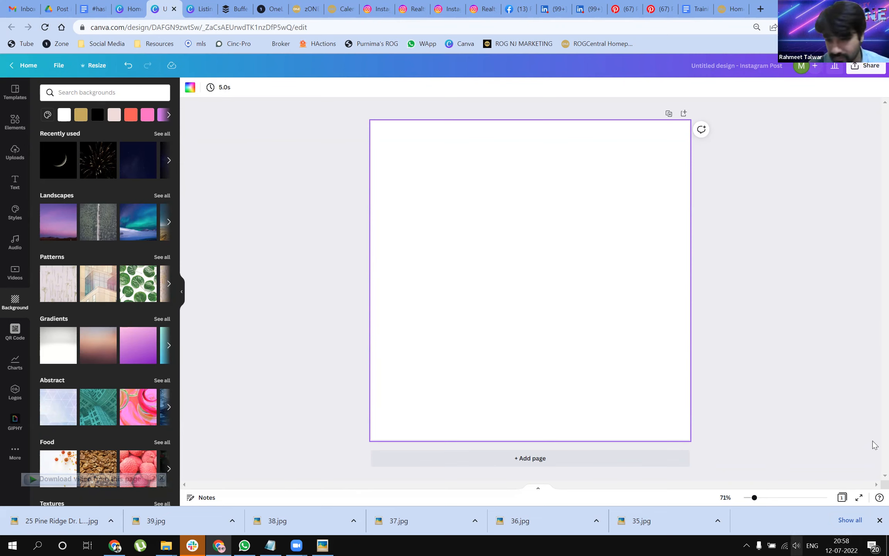
click(797, 545)
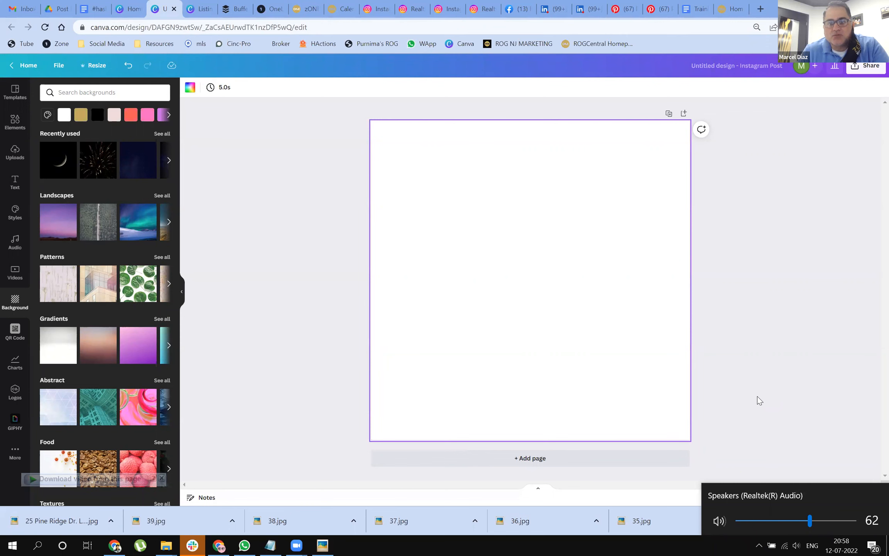
click(591, 316)
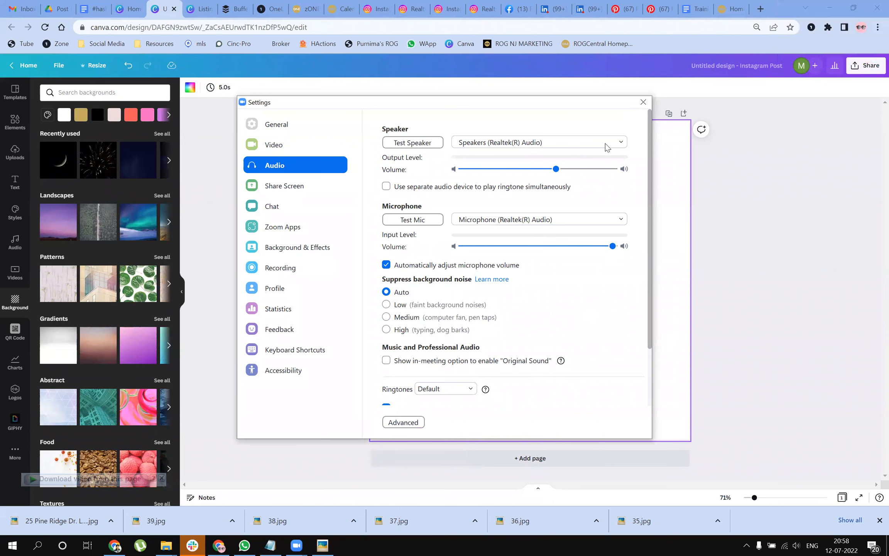
click(651, 103)
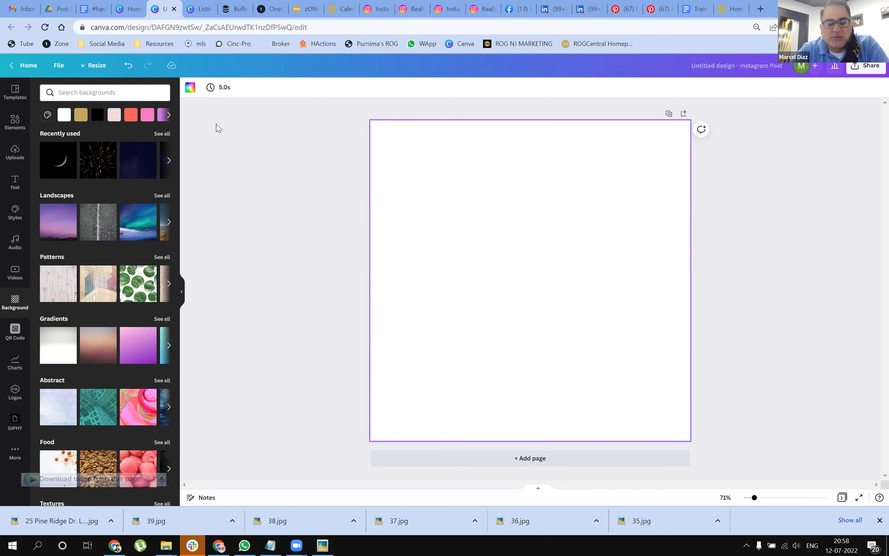
Step: Close the untitled Instagram post design and return to the Canva home page
click(174, 10)
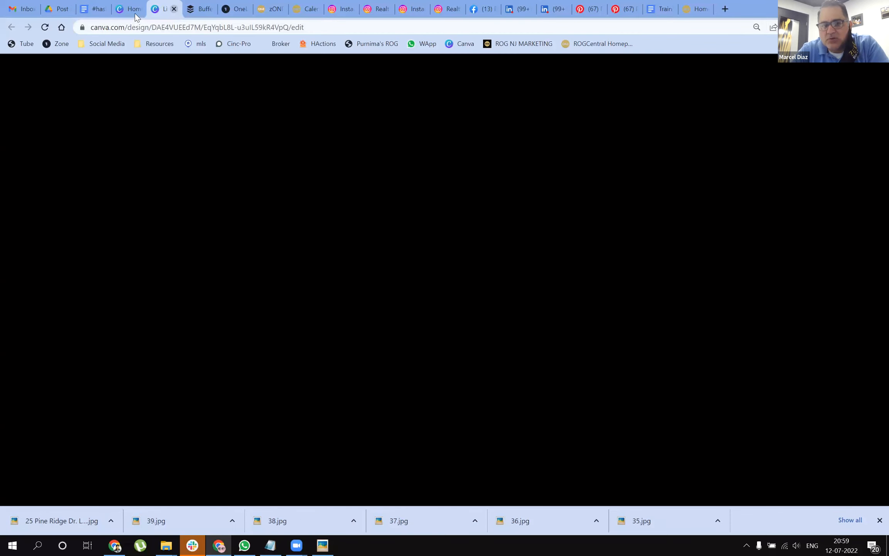
click(134, 13)
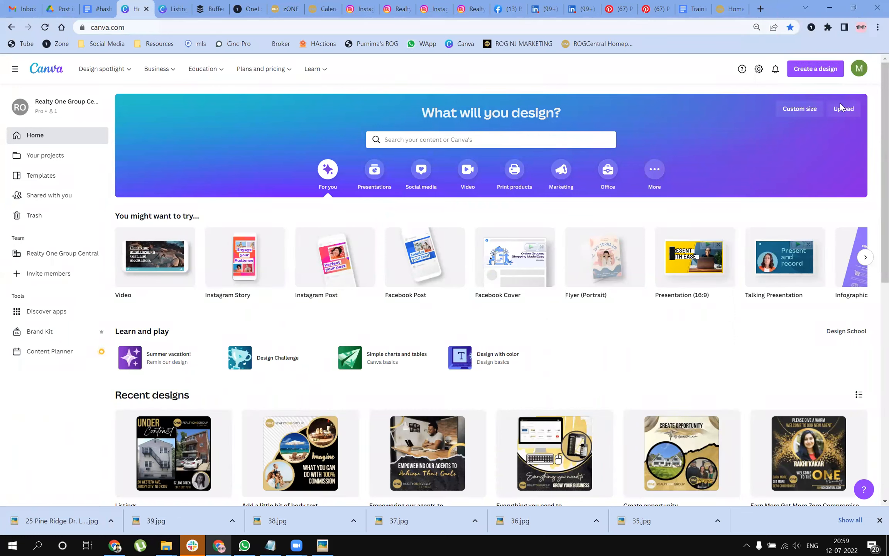
Step: Open canva.com in a new browser tab
click(759, 7)
text(canva.com)
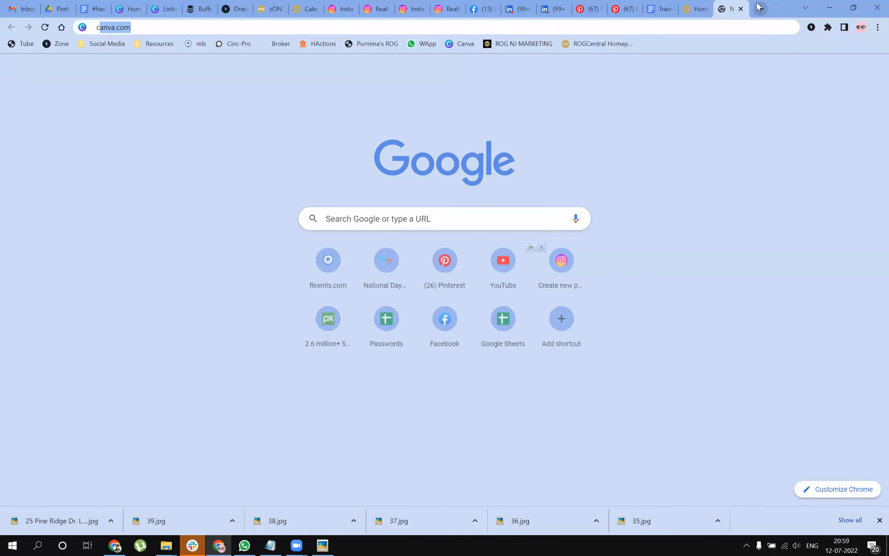
key(Return)
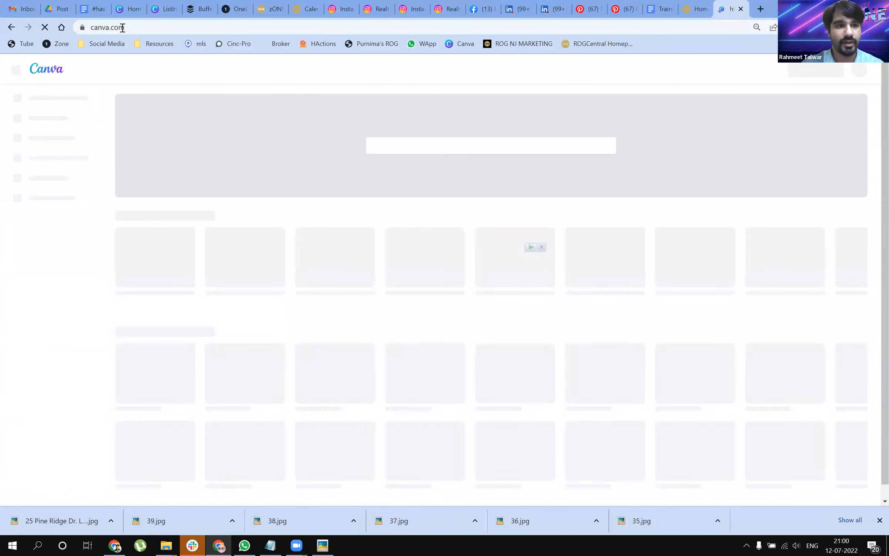
Step: Search Google for "canva" and open the Free Design Tool result on canva.com
click(127, 28)
click(131, 27)
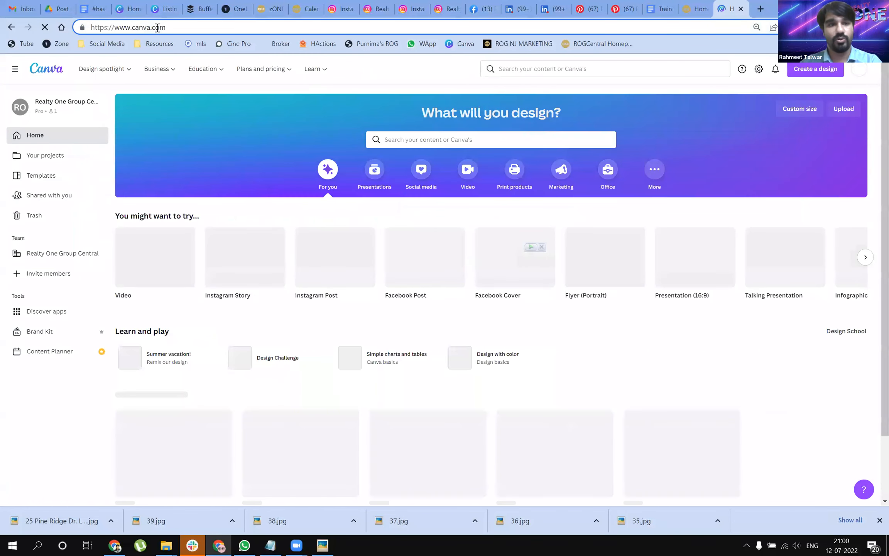
key(BackSpace)
key(BackSpace)
key(BackSpace)
key(BackSpace)
triple_click(139, 27)
text(canva)
key(Return)
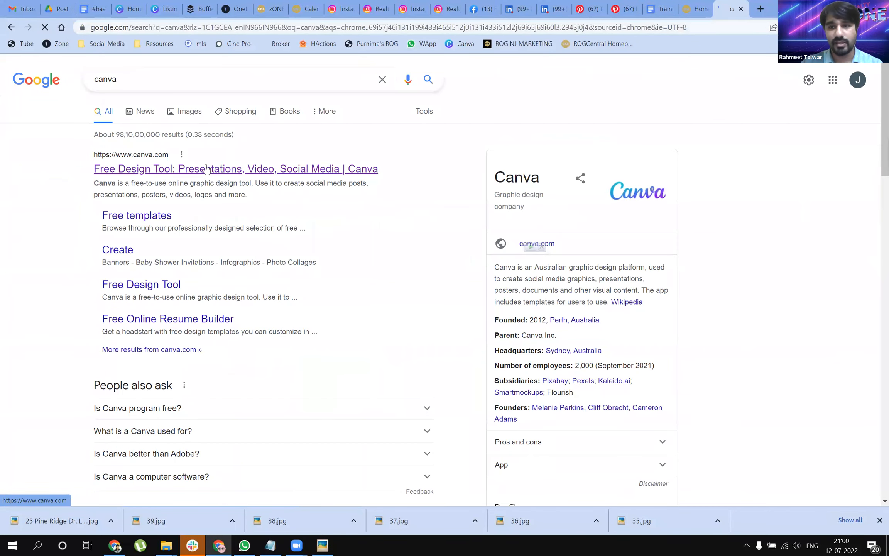
click(241, 173)
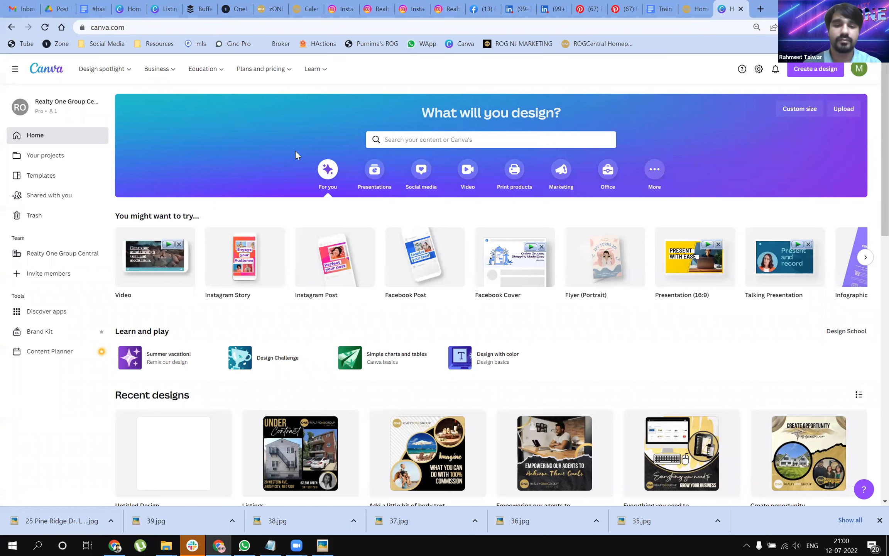
Step: View the Canva Pro plan's overview page and its prices, and dismiss the browser's downloads bar
click(264, 73)
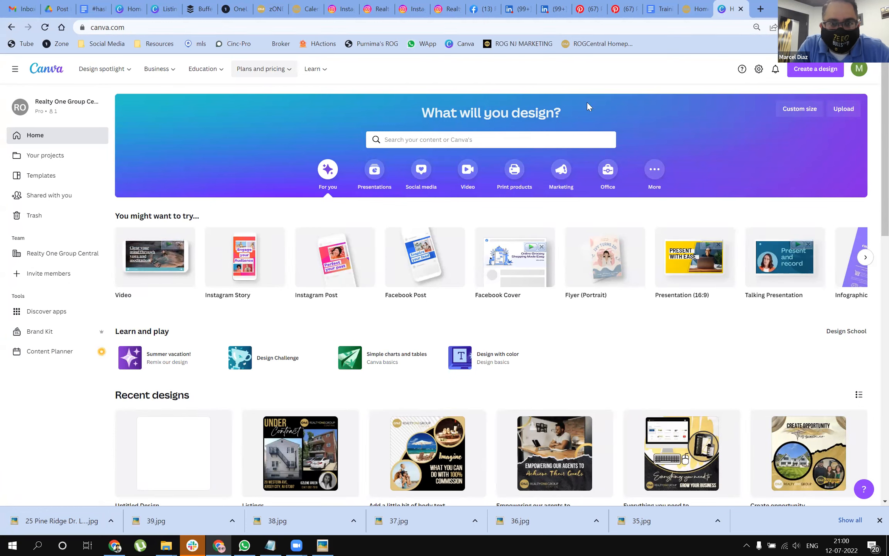
click(257, 70)
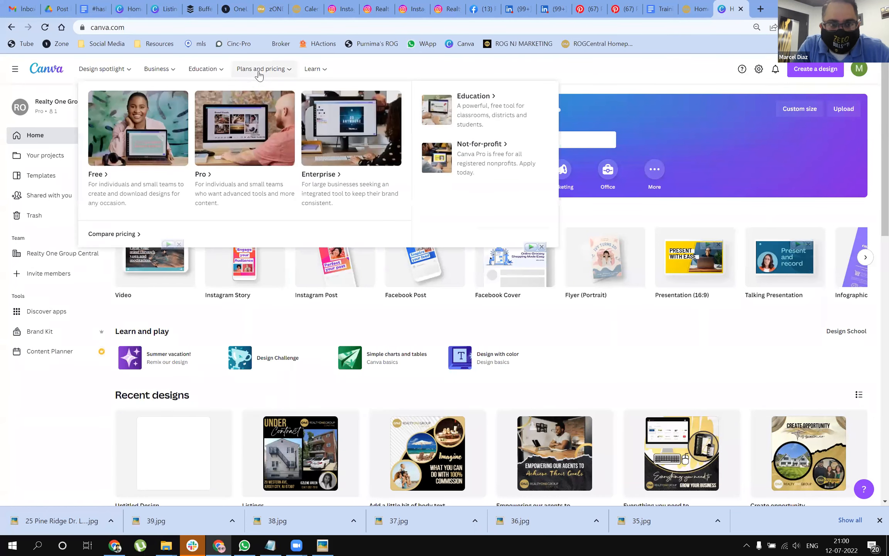
click(200, 176)
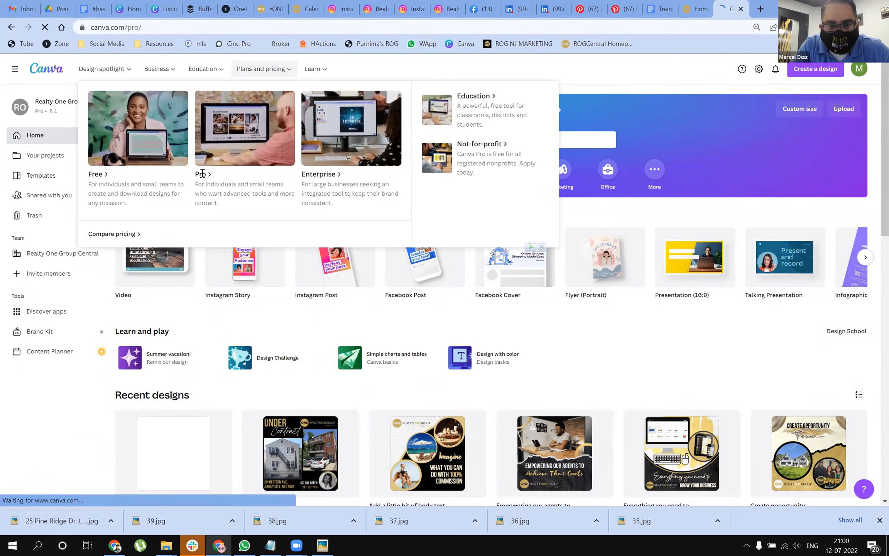
scroll(485, 200, down, 4)
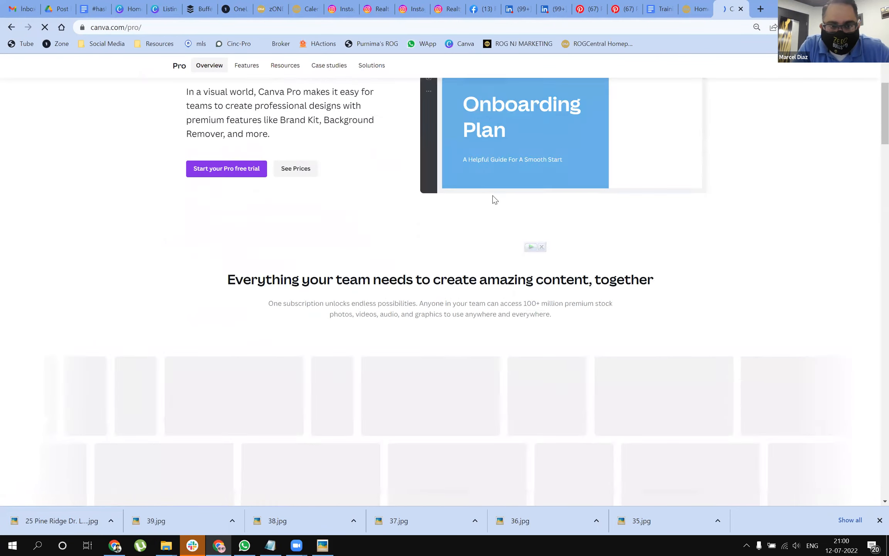
scroll(496, 193, up, 4)
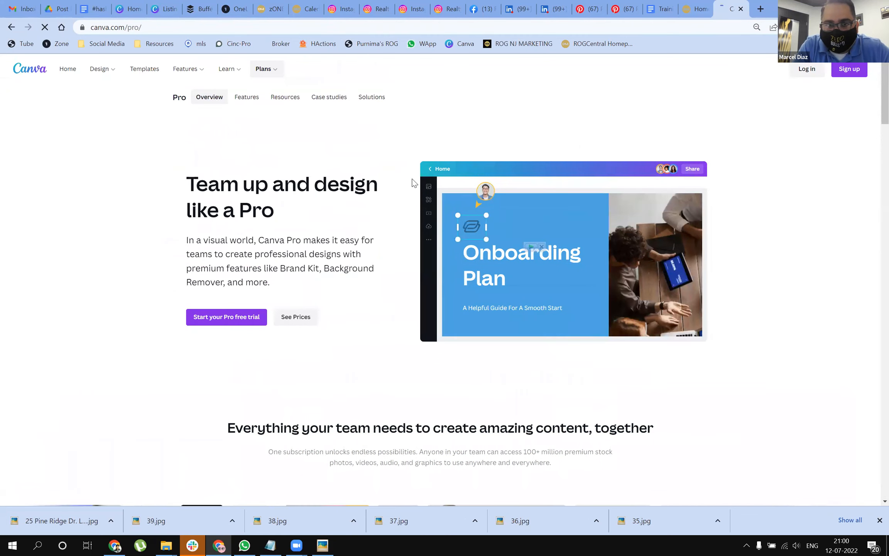
click(311, 321)
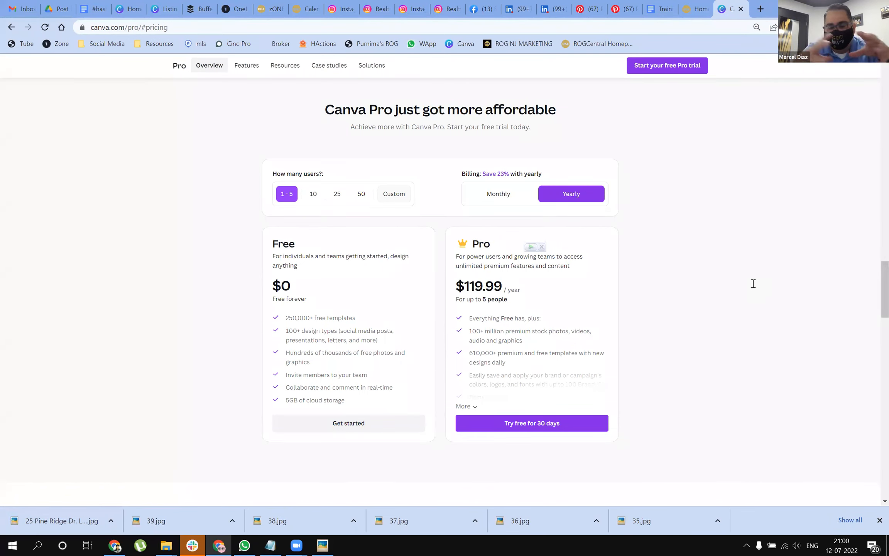
click(879, 519)
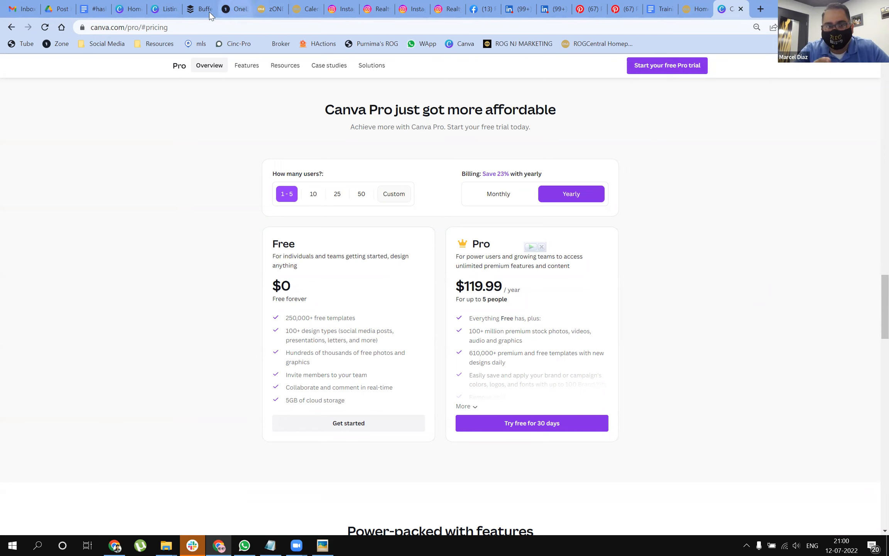
Step: Return to the Canva home page and look through the designs listed under Recent designs
click(129, 10)
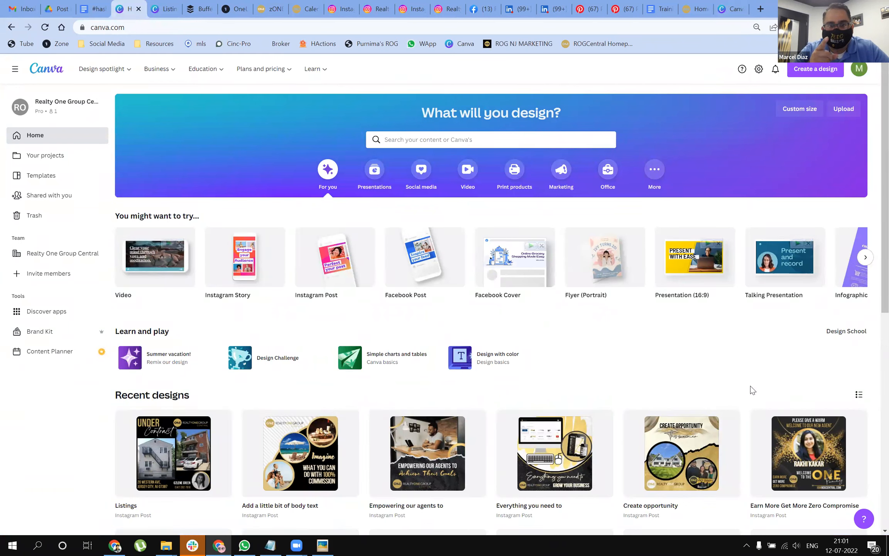
mouse_move(613, 285)
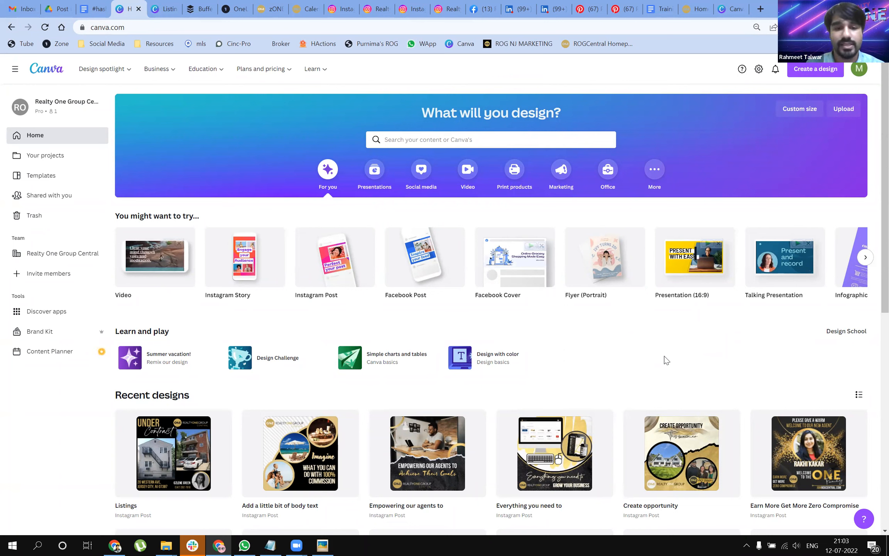
scroll(654, 355, down, 1)
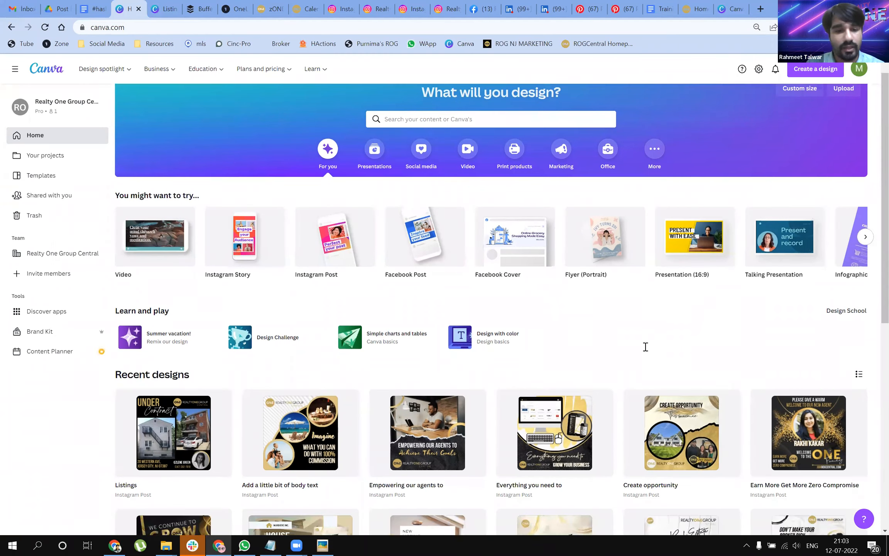
scroll(645, 347, down, 4)
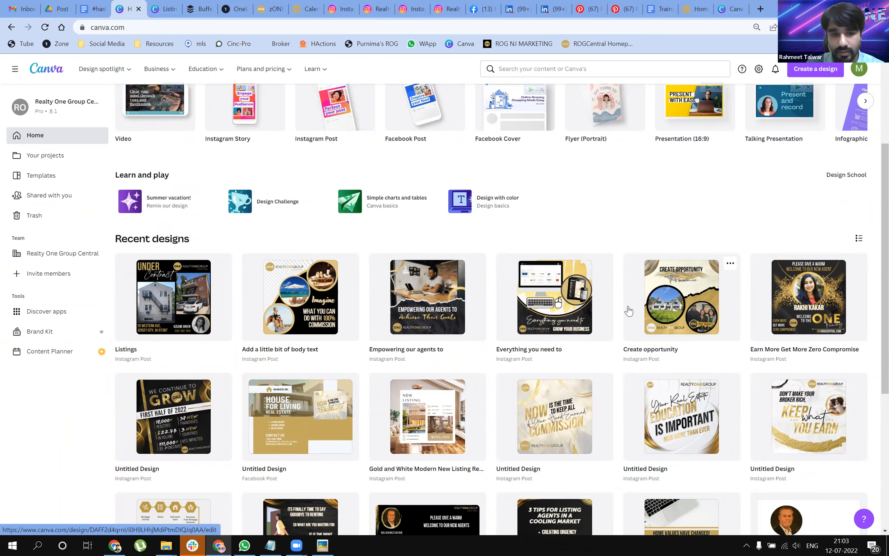
scroll(629, 311, down, 2)
scroll(631, 315, down, 5)
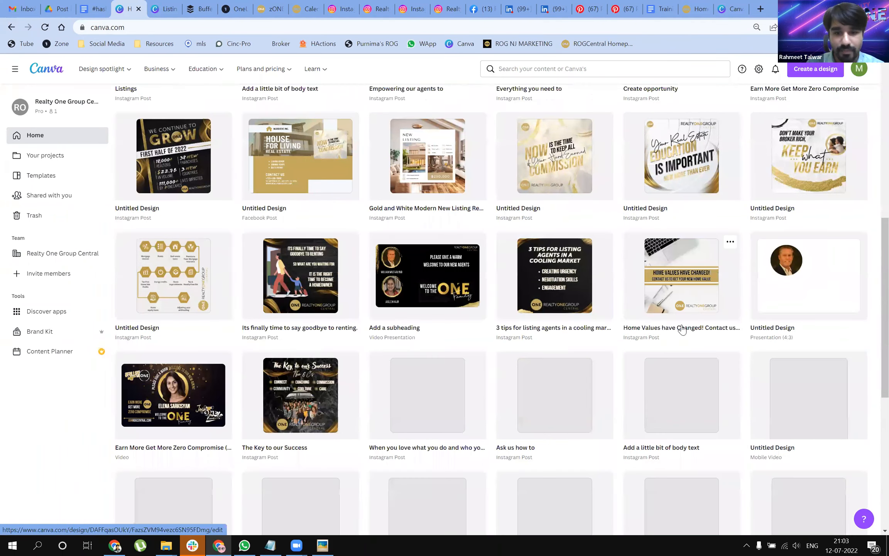
scroll(682, 330, down, 3)
scroll(683, 326, down, 3)
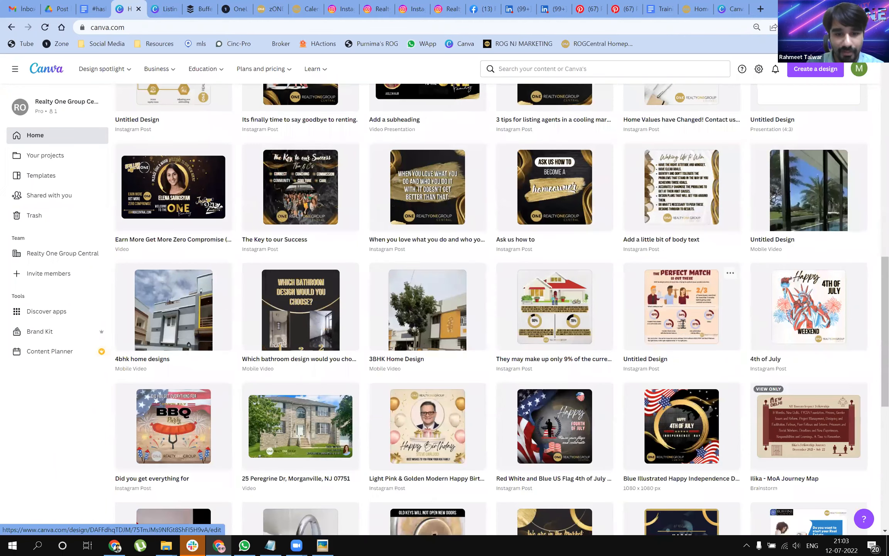
scroll(683, 331, down, 4)
scroll(675, 336, down, 2)
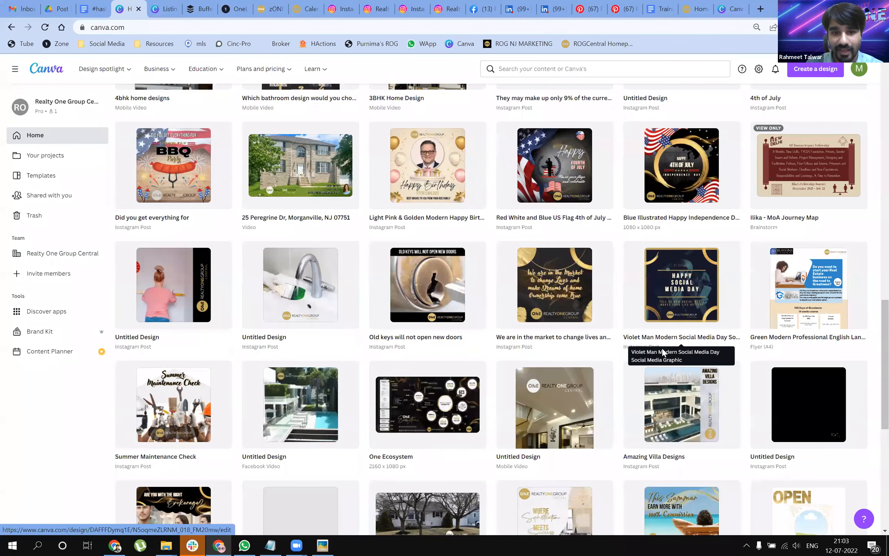
scroll(656, 348, down, 1)
scroll(650, 351, up, 1)
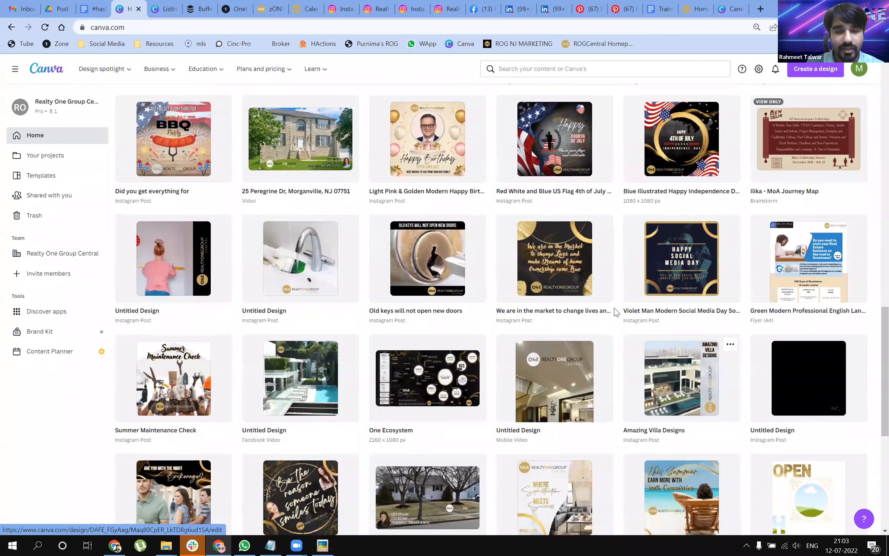
scroll(319, 268, up, 8)
scroll(319, 268, up, 5)
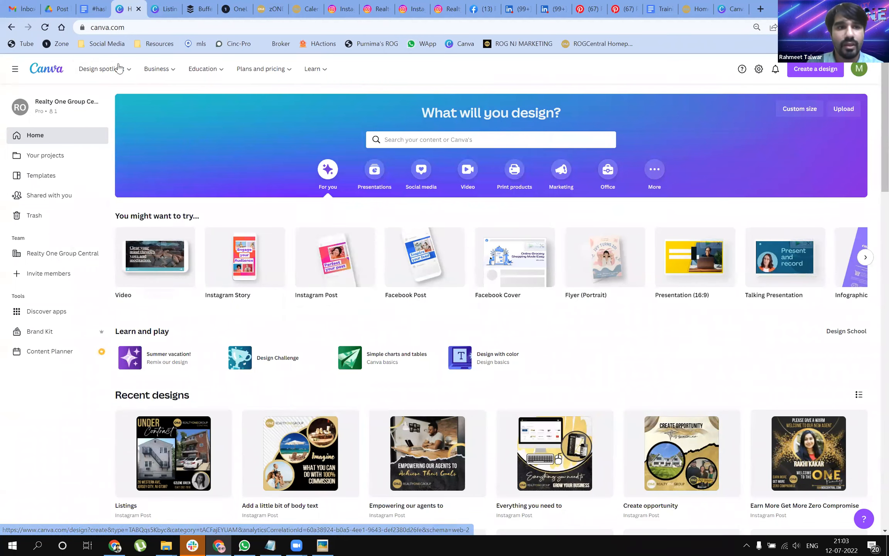
Step: Create a blank Instagram post design from the Instagram page of the Design spotlight
mouse_move(201, 73)
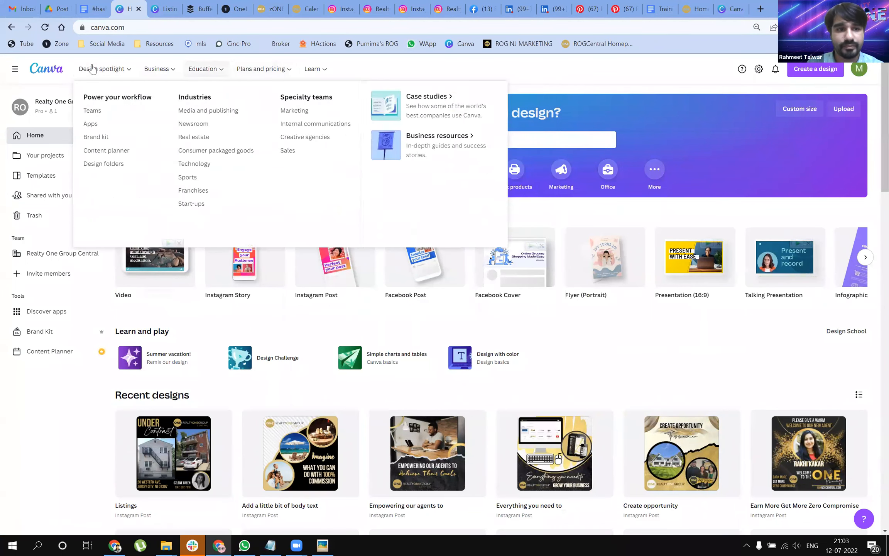
mouse_move(89, 69)
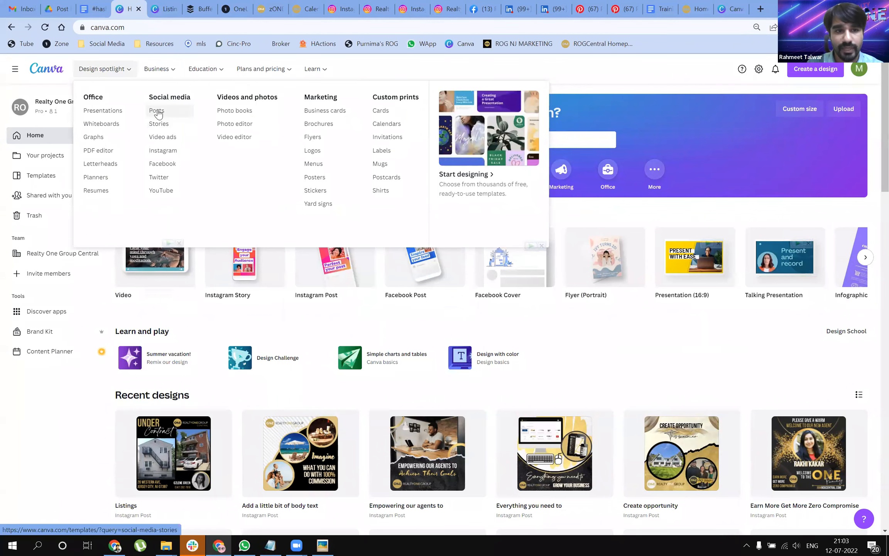
click(164, 150)
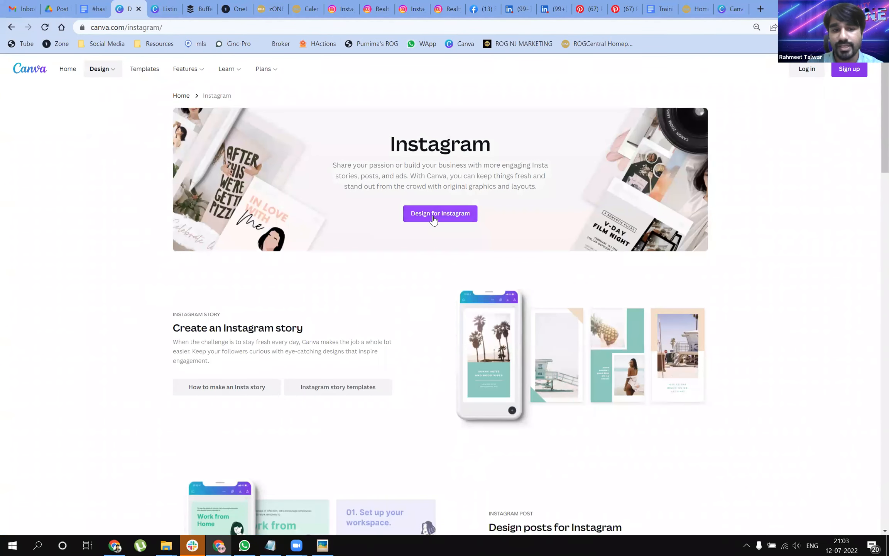
click(433, 216)
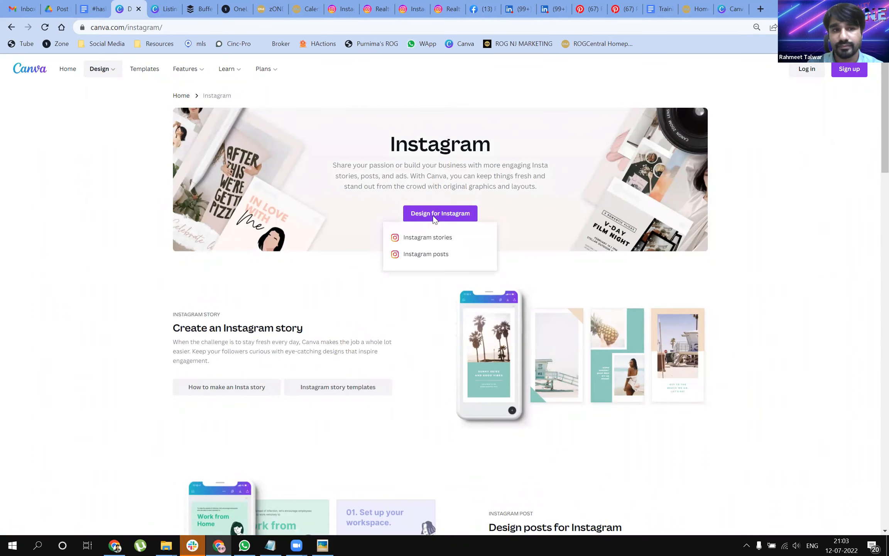
click(431, 262)
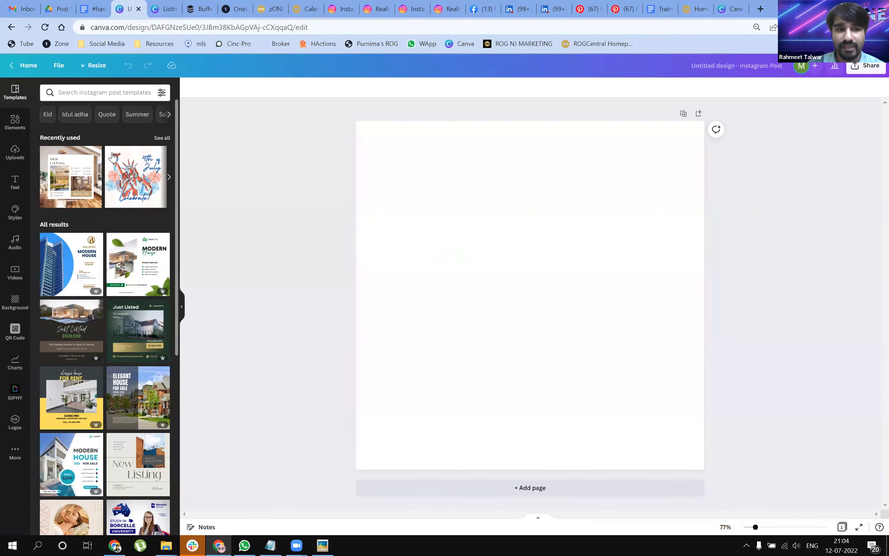
Step: Add a line of body text to the blank page and set its font to the uploaded Bebas Neue Bold
click(18, 189)
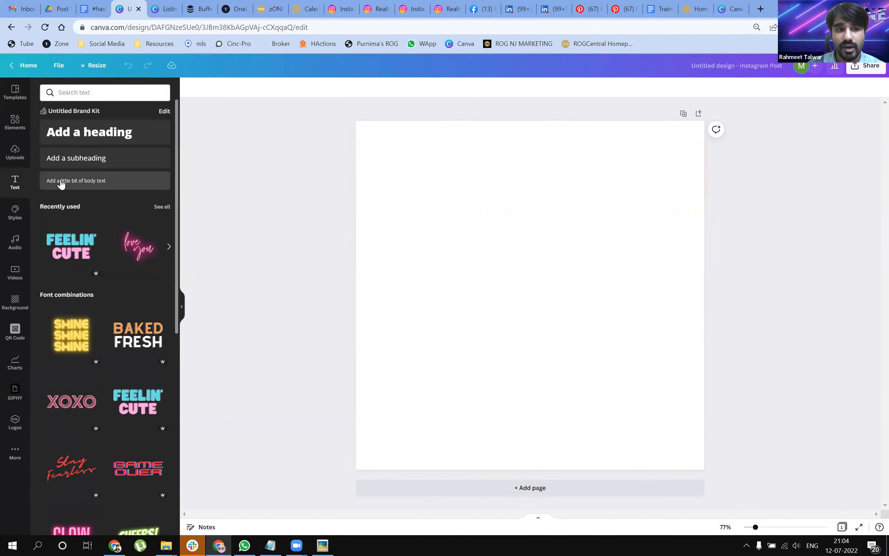
click(61, 184)
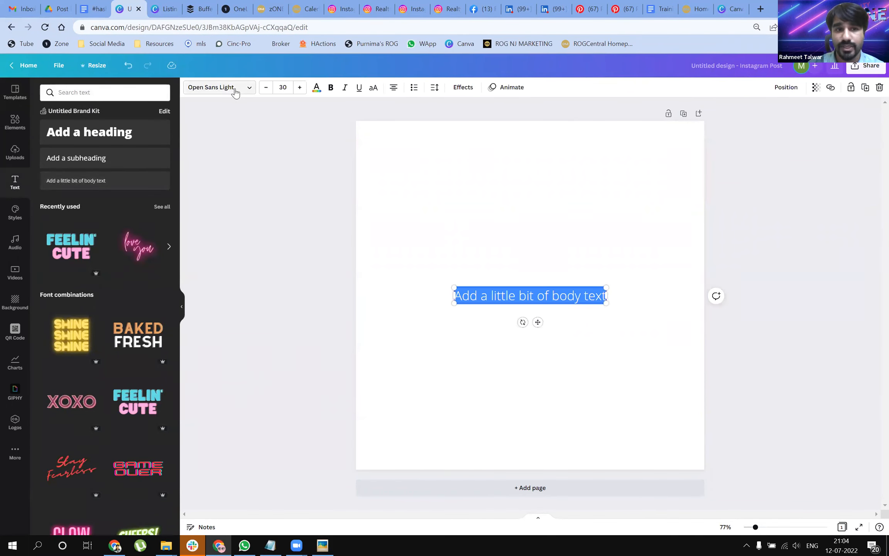
click(234, 90)
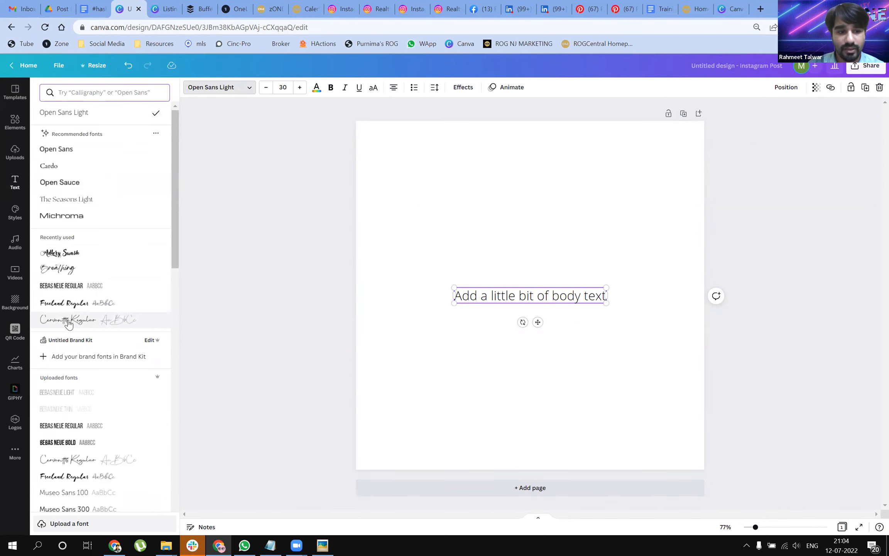
scroll(71, 334, down, 2)
scroll(70, 334, down, 2)
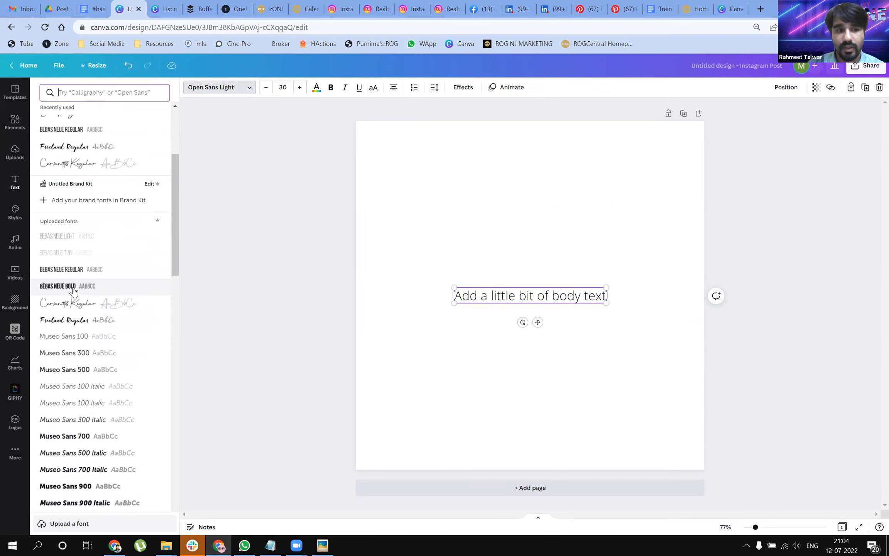
click(73, 291)
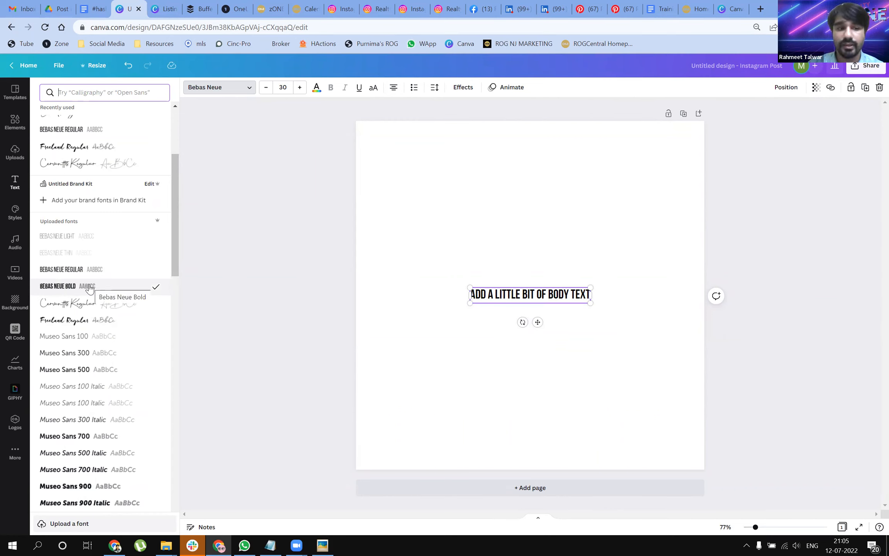
Step: View the brand kit logos and fill the page background with a medium grey from the default colors
click(10, 429)
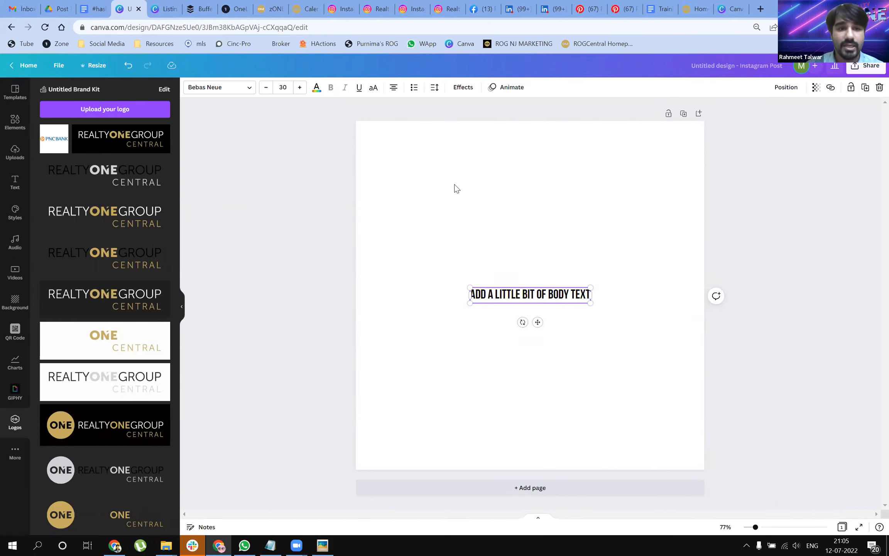
key(Escape)
click(190, 87)
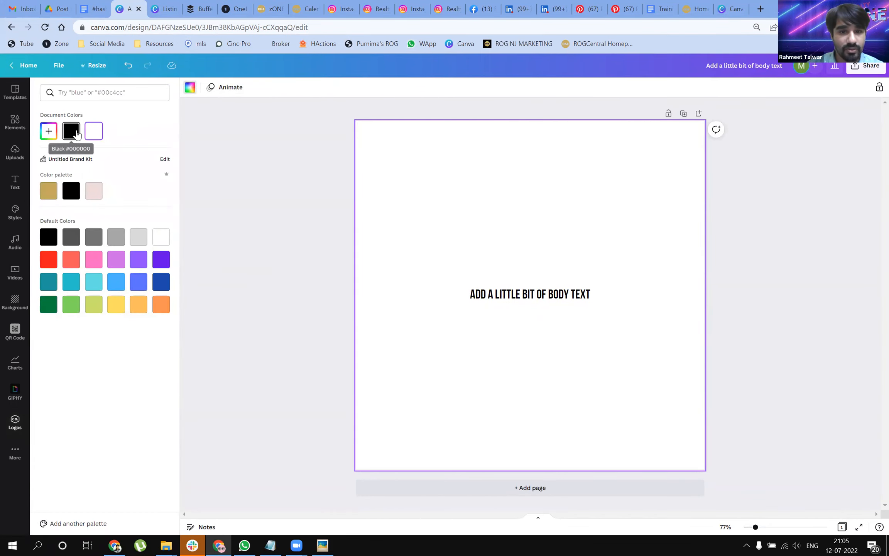
click(93, 237)
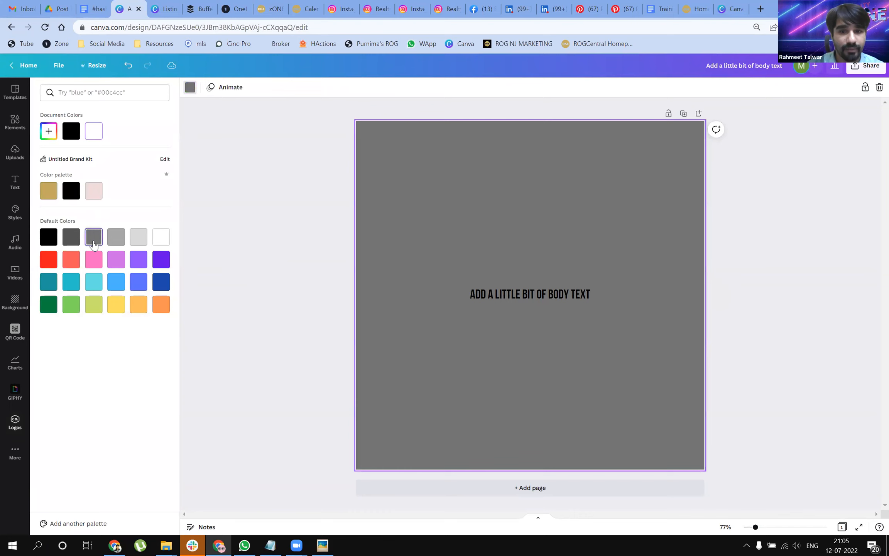
Step: Place the transparent silver Realty ONE Group Central logo above the body text and the gold-on-black version below it
click(14, 422)
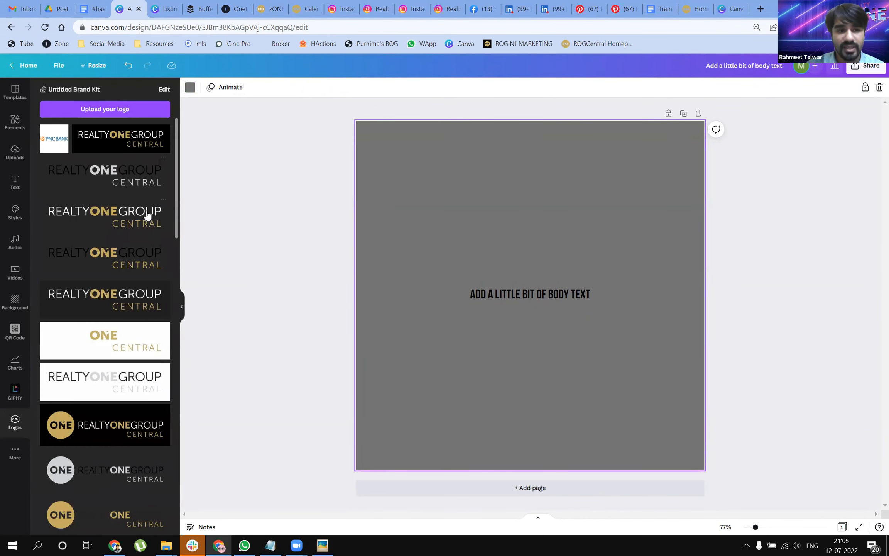
drag(97, 472, 444, 196)
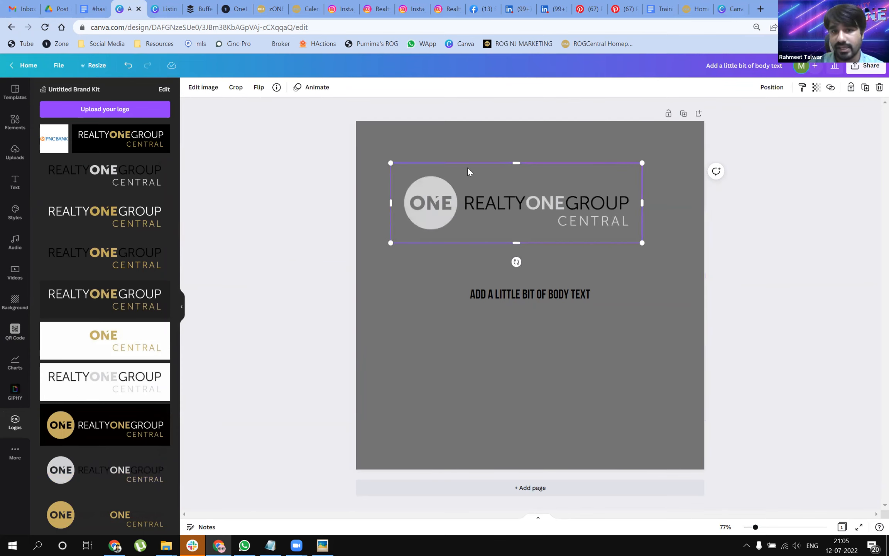
scroll(96, 347, down, 3)
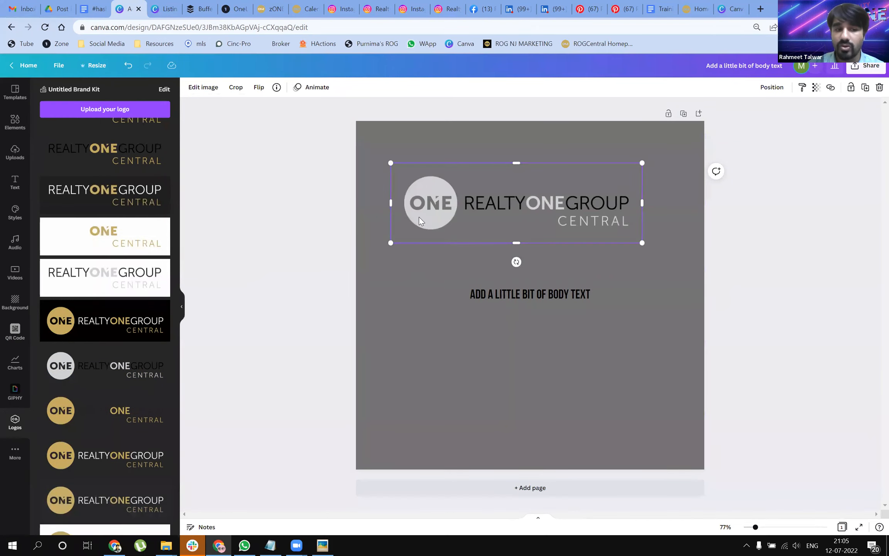
drag(74, 326, 429, 363)
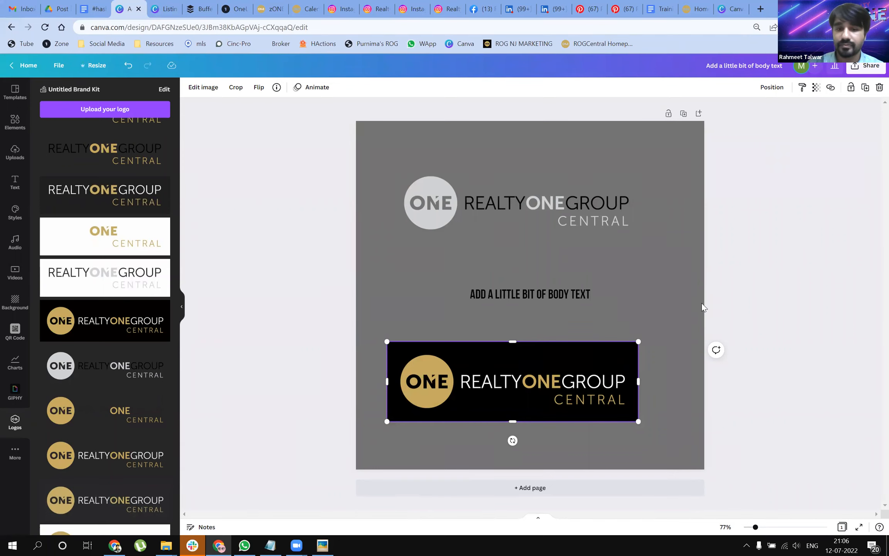
Step: Delete the silver logo and the body text from the page
click(539, 210)
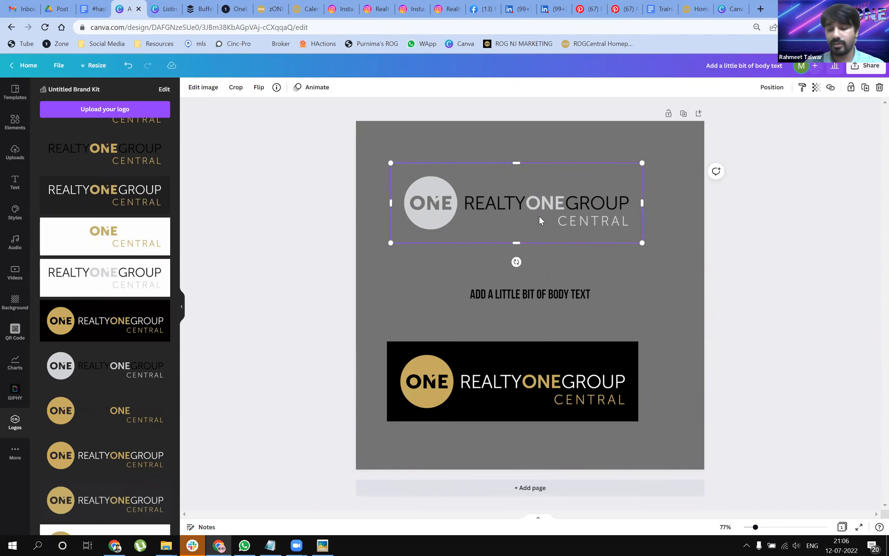
key(Delete)
click(530, 294)
key(Delete)
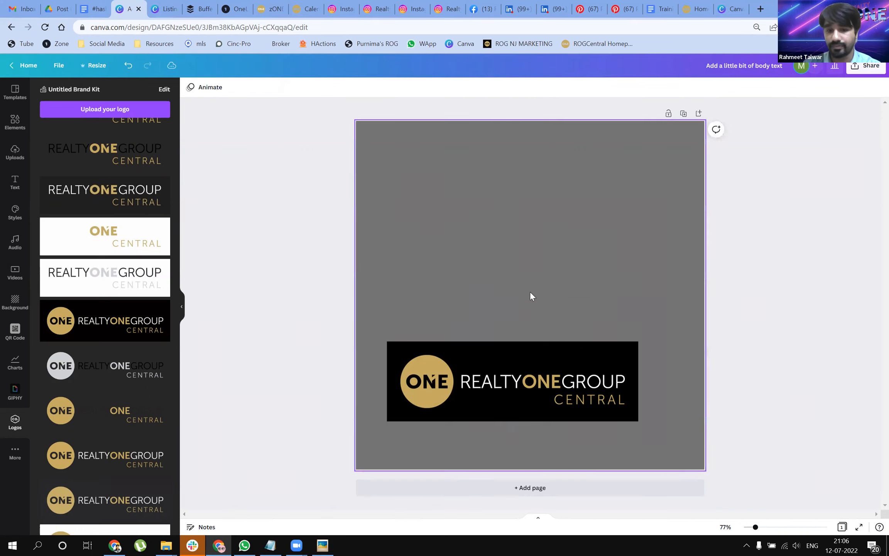
Step: Change the page background to black from the brand kit's color palette
click(519, 316)
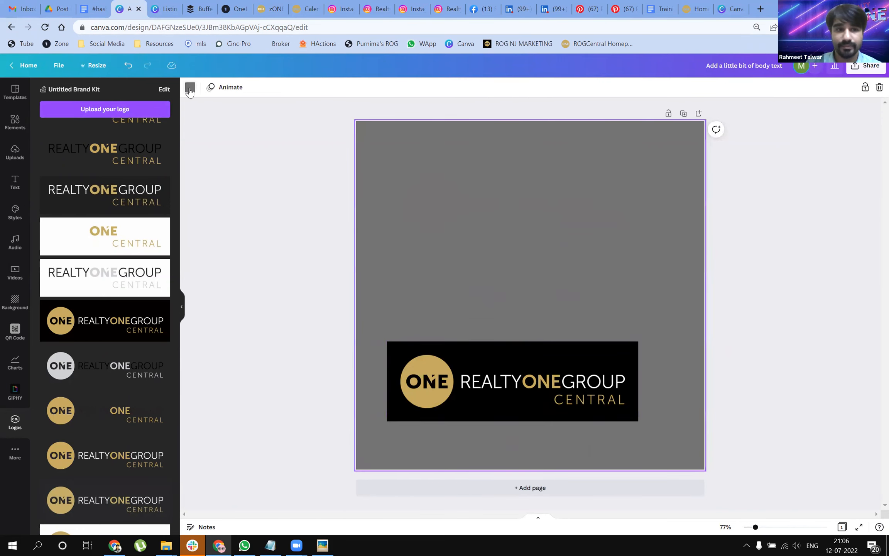
click(190, 87)
click(71, 190)
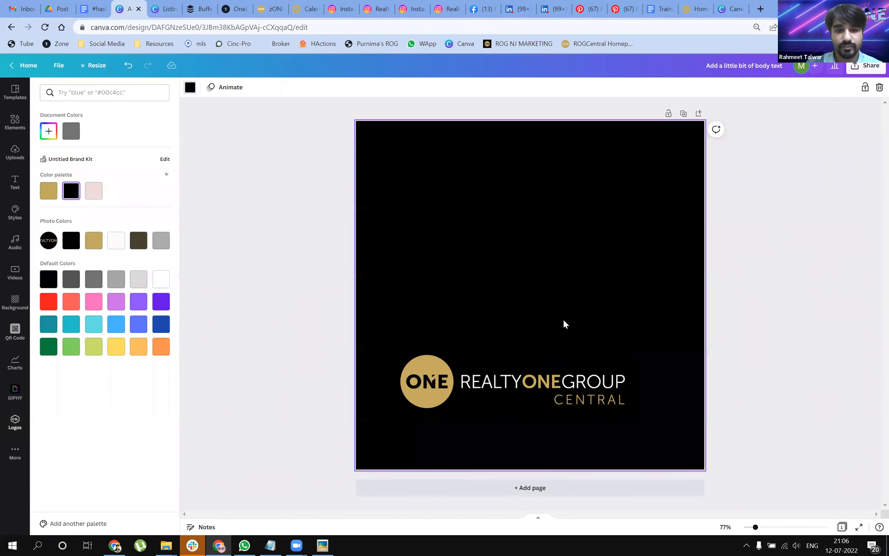
Step: Move the gold-on-black logo to the page's bottom-right corner and shrink it from its upper-left corner
click(575, 382)
click(589, 289)
click(602, 415)
drag(634, 427, 644, 453)
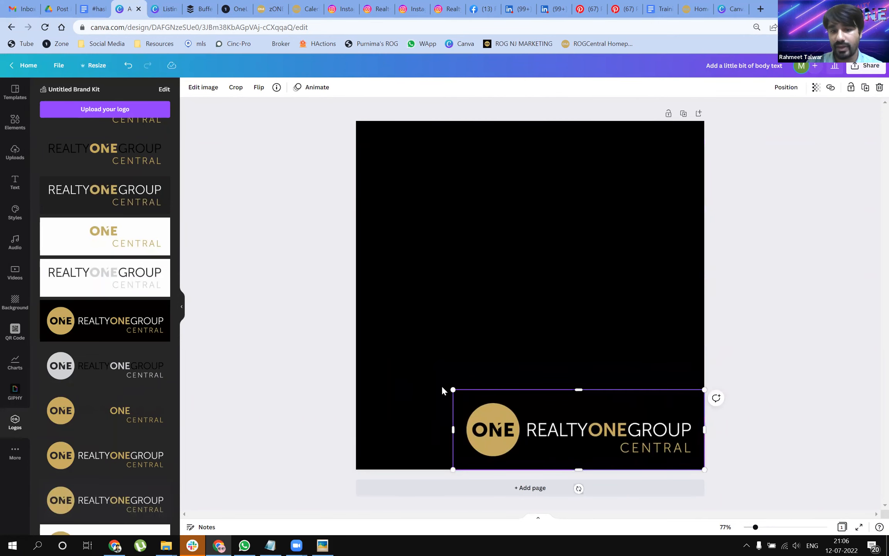
drag(453, 387, 505, 407)
click(590, 338)
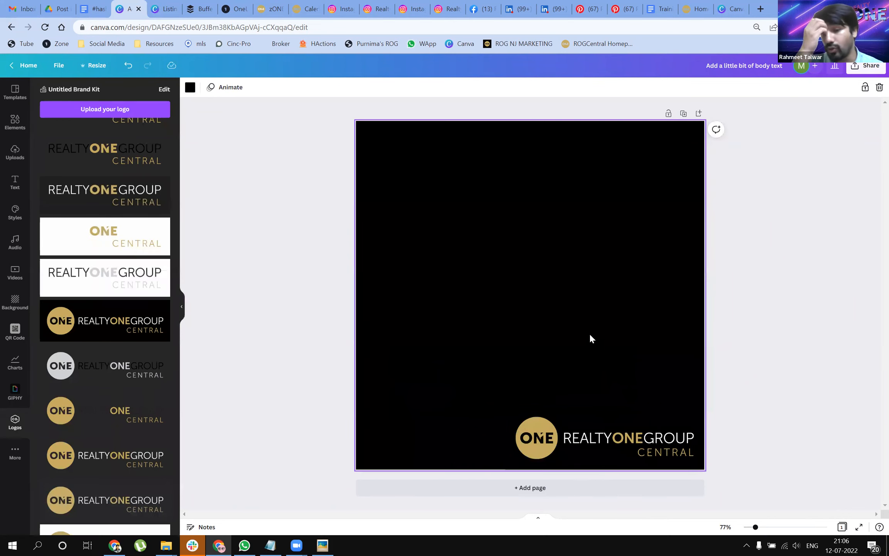